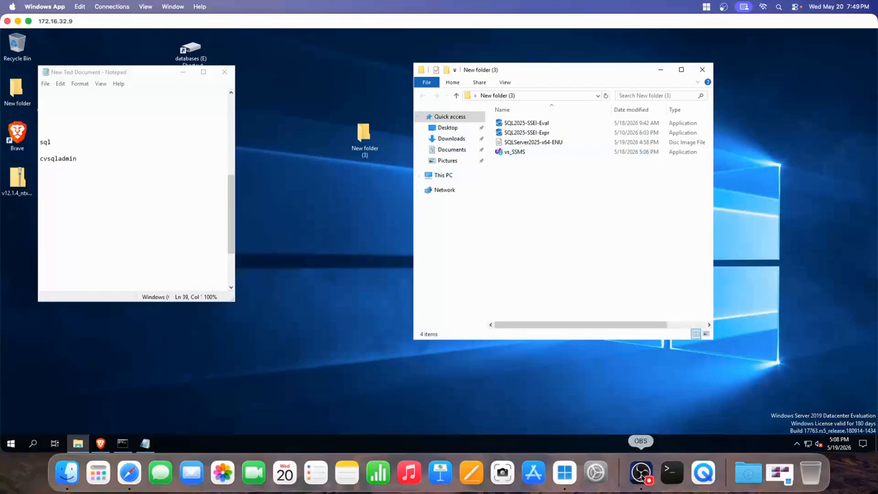
- Bring Brave's 'how to install sql server on windows server' search results to the front
left_click(640, 472)
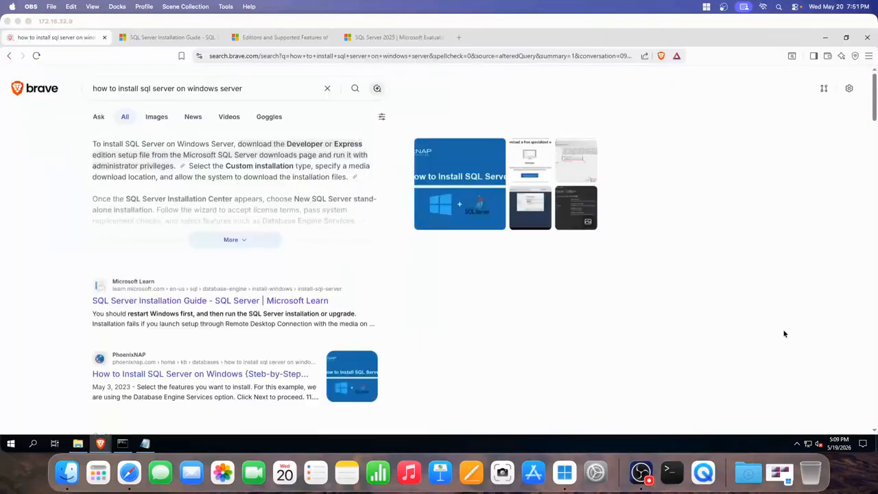
left_click(757, 333)
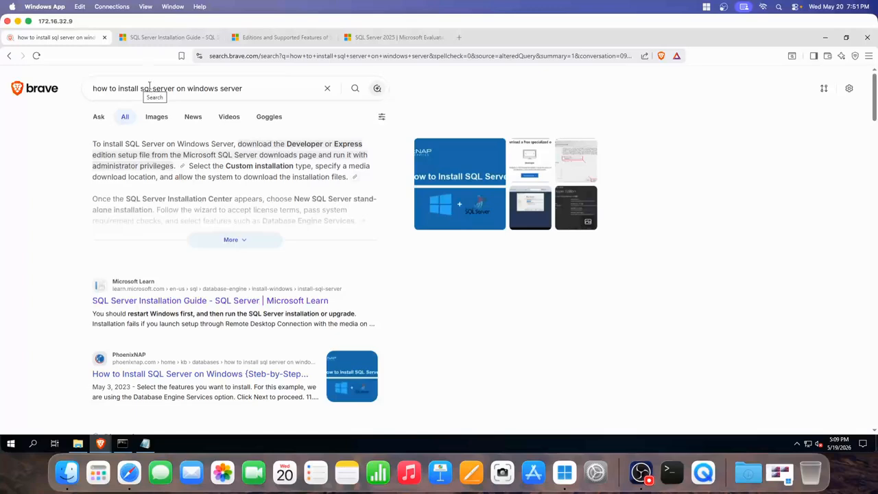
- Scroll through the SQL Server Installation Guide article
scroll(158, 227, "down", 2)
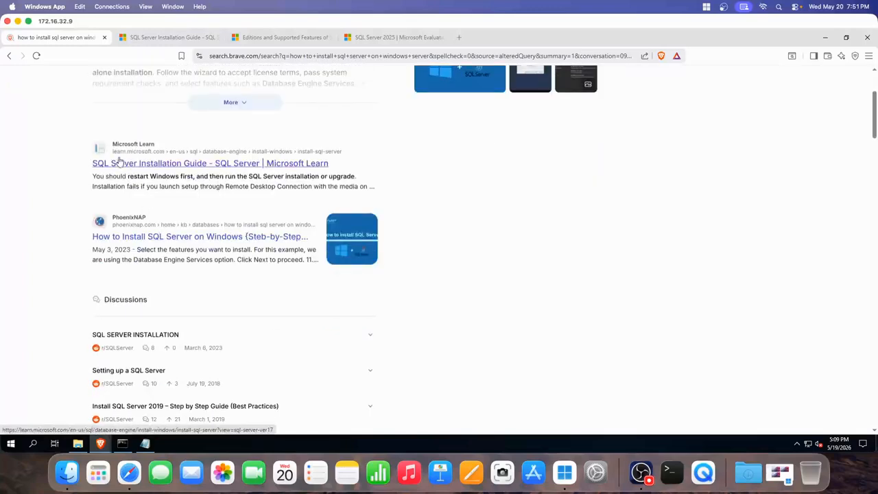
scroll(140, 118, "up", 1)
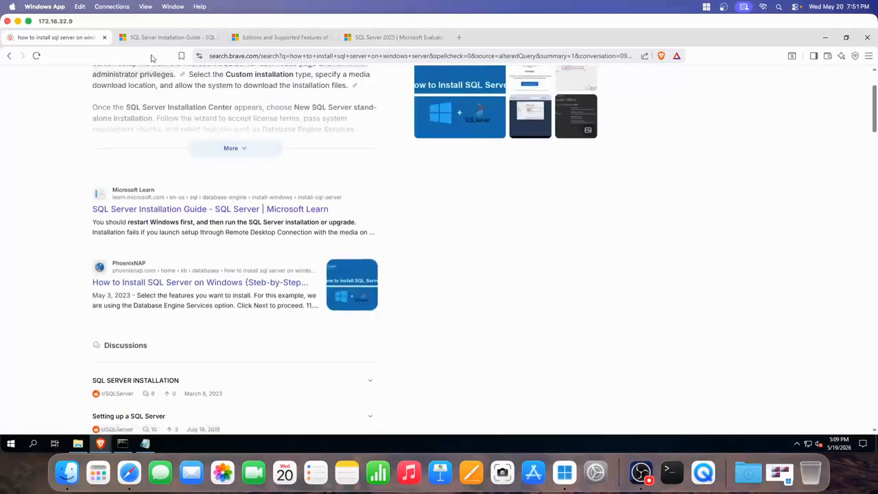
left_click(155, 38)
scroll(254, 180, "up", 4)
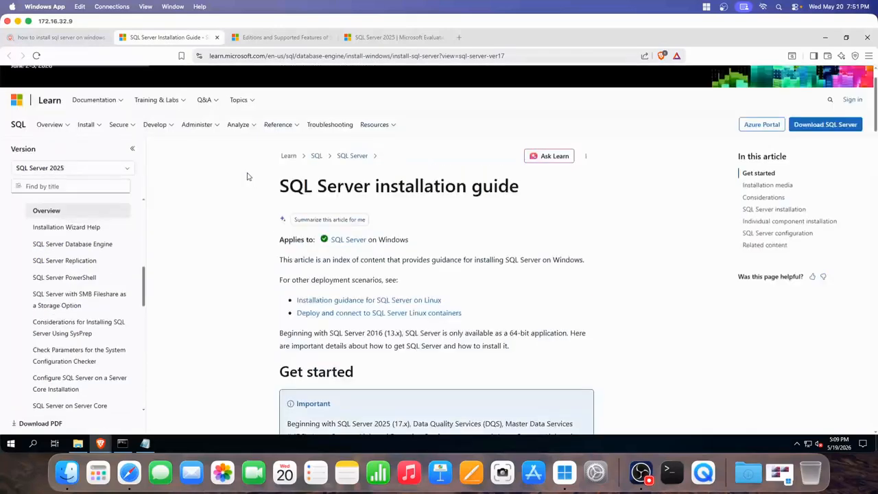
scroll(288, 175, "down", 5)
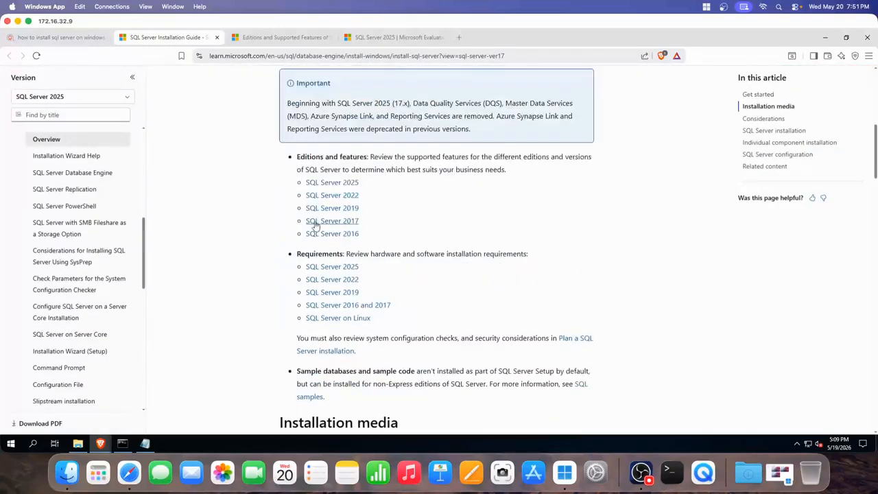
- Review the SQL Server 2025 editions and supported features article and its editions table
left_click(276, 40)
scroll(281, 120, "up", 4)
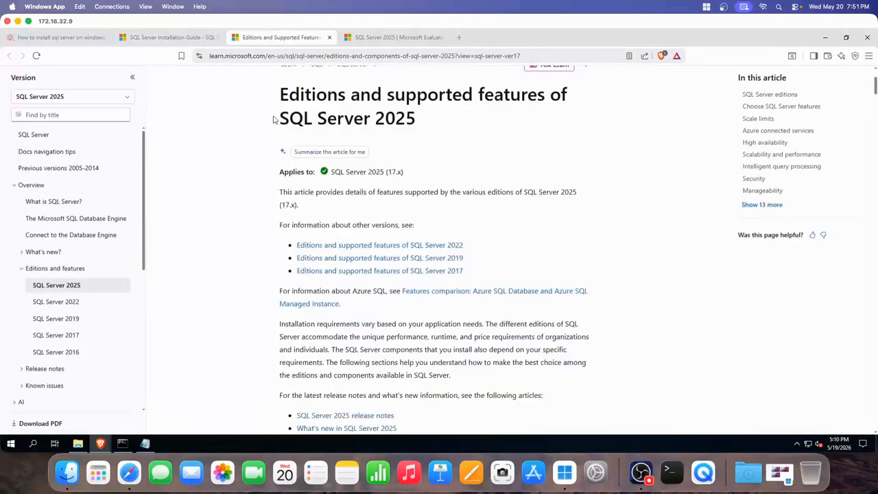
scroll(273, 120, "up", 3)
scroll(288, 133, "down", 8)
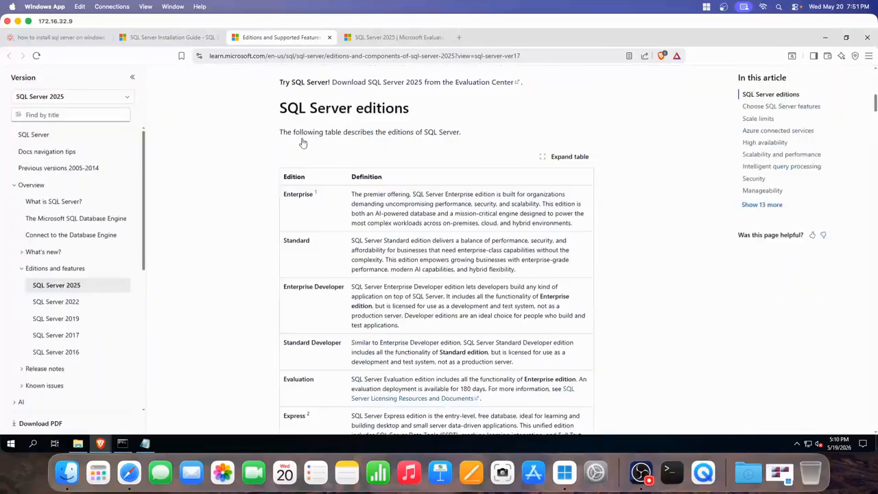
scroll(302, 143, "up", 2)
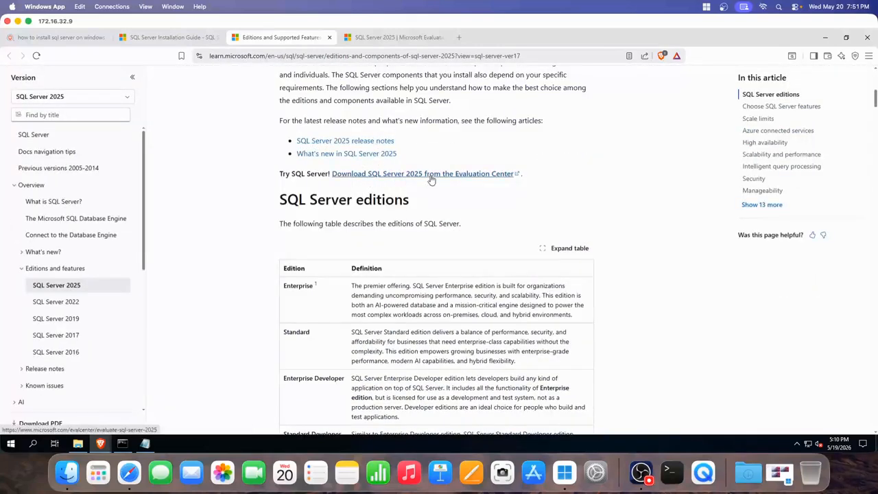
- Browse the SQL Server 2025 Evaluation Center page, then minimize Brave and select SQL2025-SSEI-Eval
left_click(390, 39)
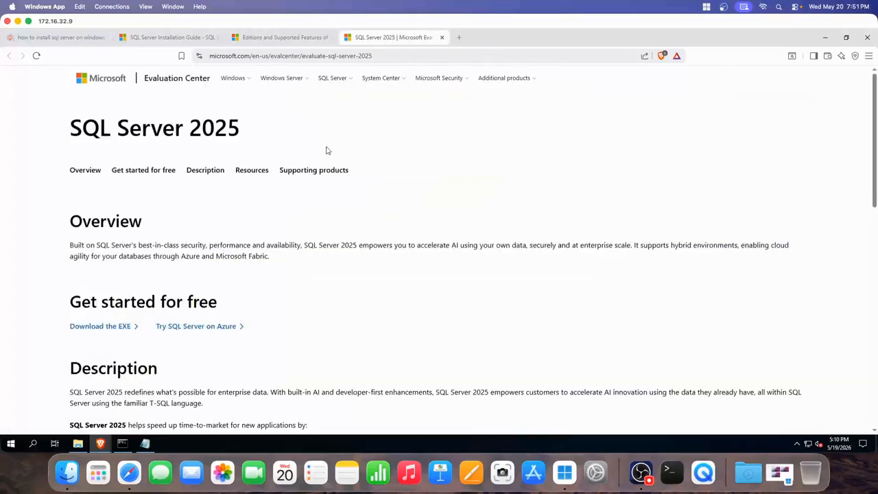
scroll(182, 223, "down", 2)
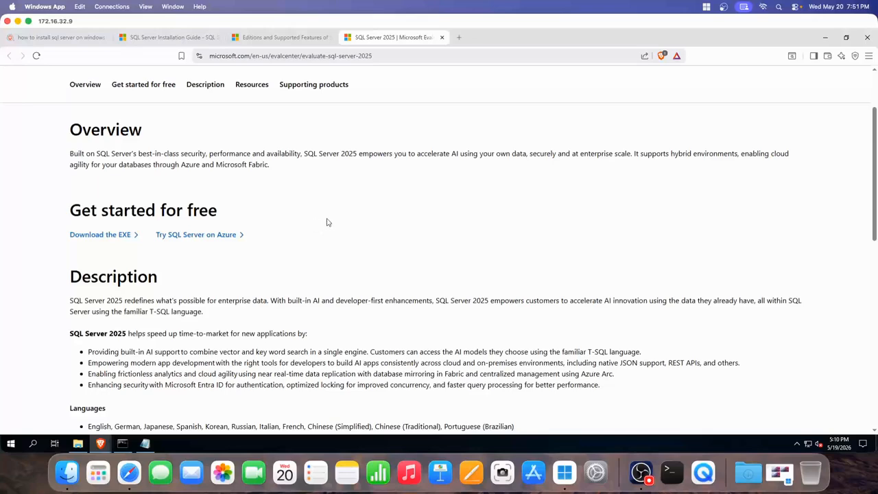
scroll(351, 208, "down", 3)
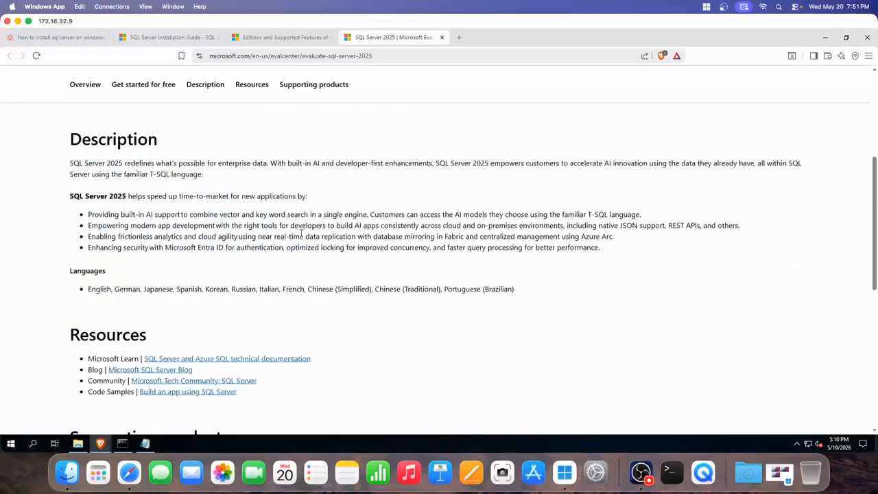
left_click(825, 37)
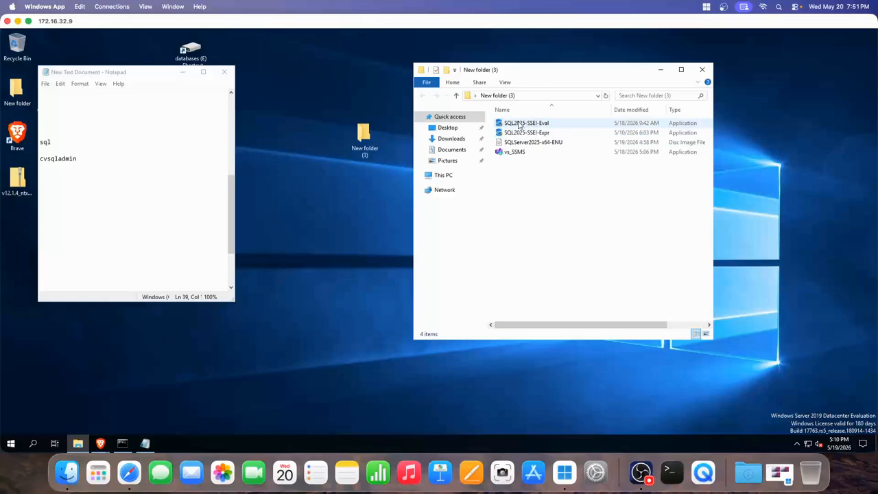
left_click(520, 124)
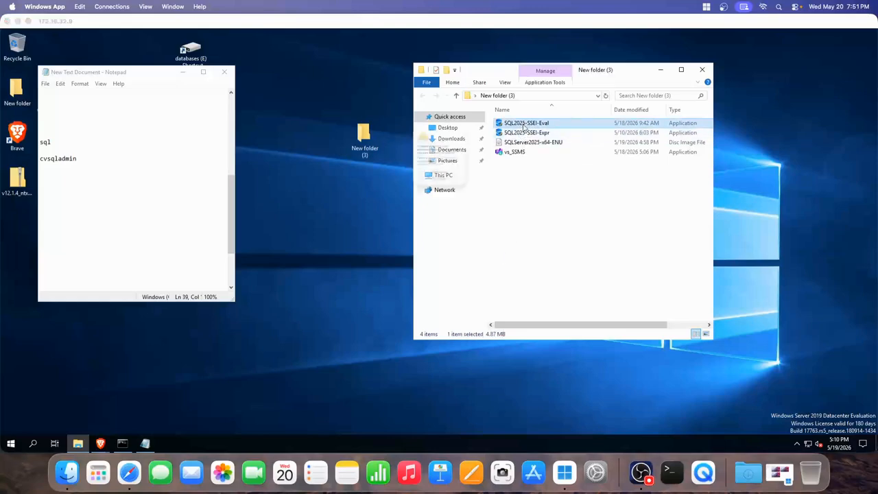
left_click(449, 209)
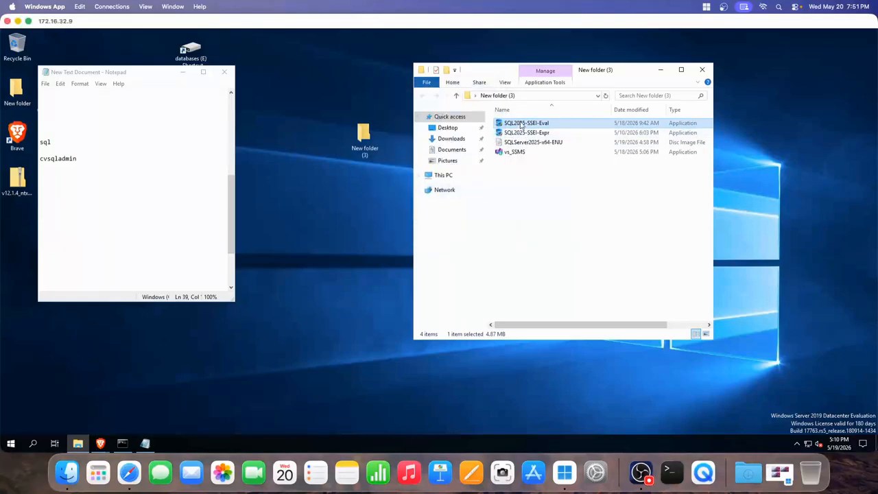
double_click(523, 124)
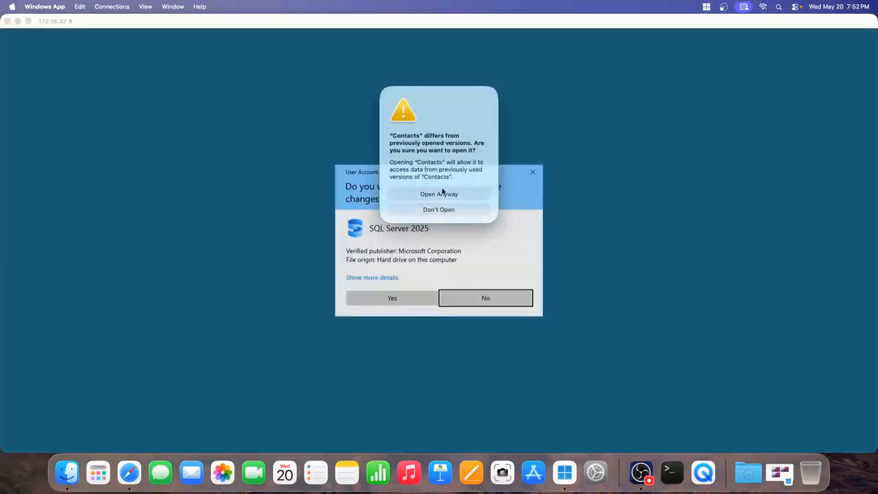
left_click(437, 214)
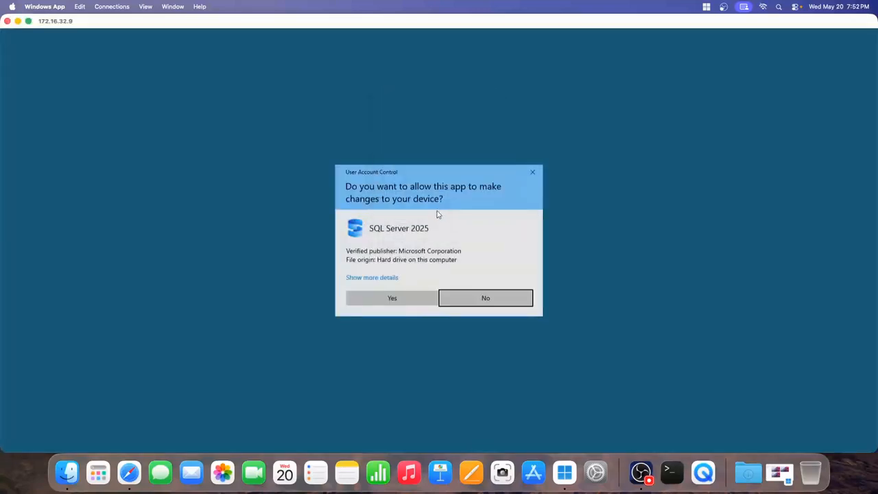
left_click(410, 297)
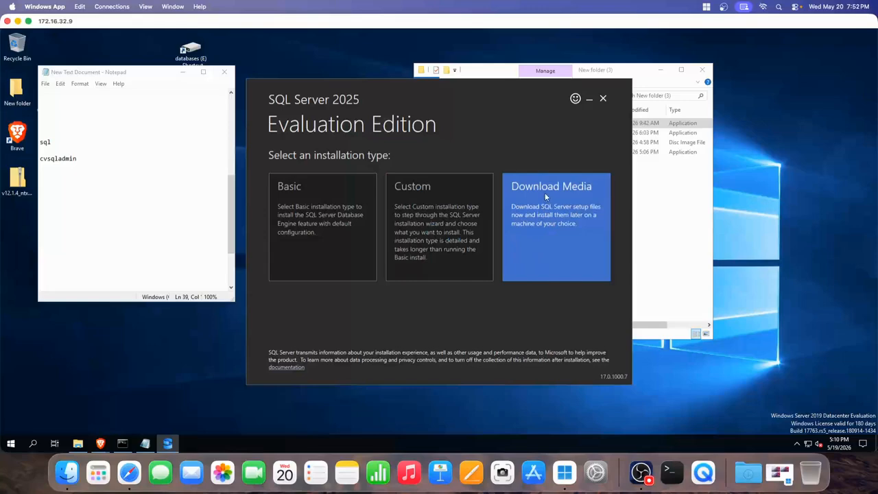
left_click(604, 99)
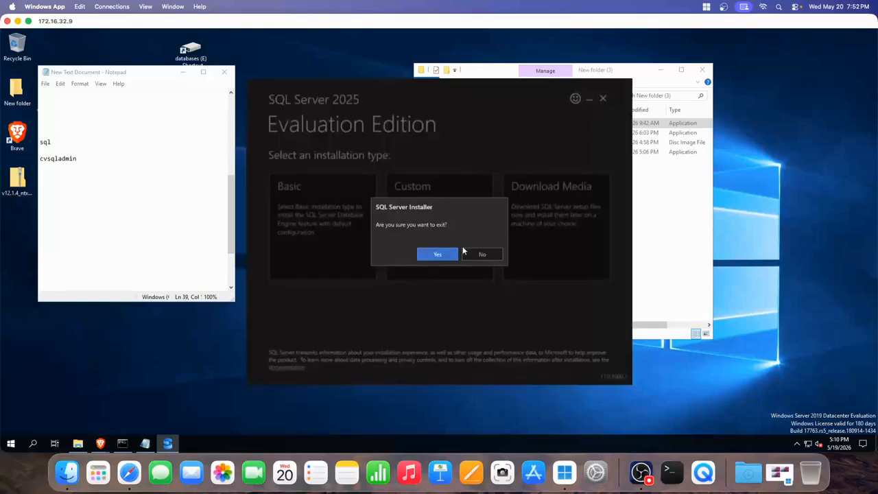
left_click(437, 253)
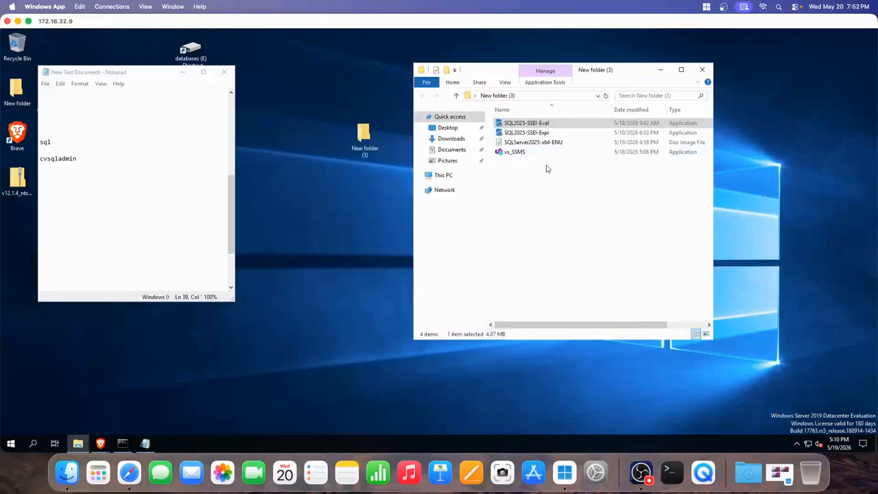
- Open the SQLServer2025-x64-ENU image and run setup from DVD drive D:, approving the UAC prompt
left_click(531, 144)
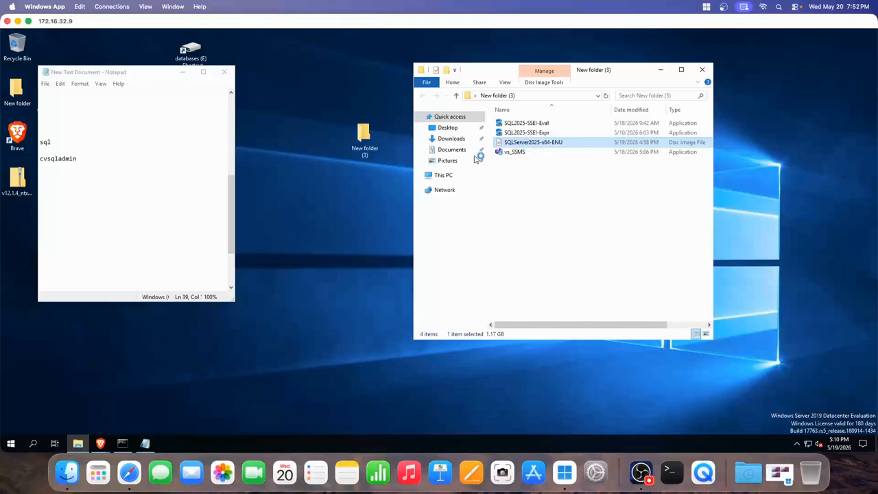
key("Return")
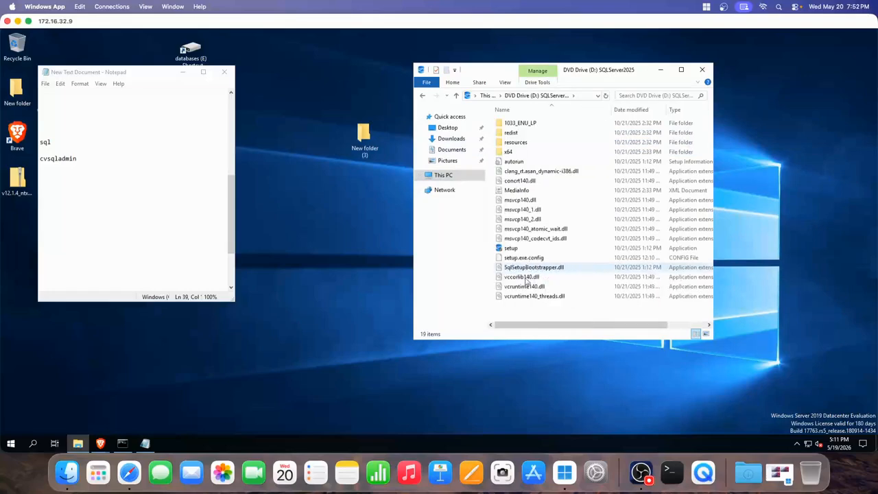
double_click(513, 248)
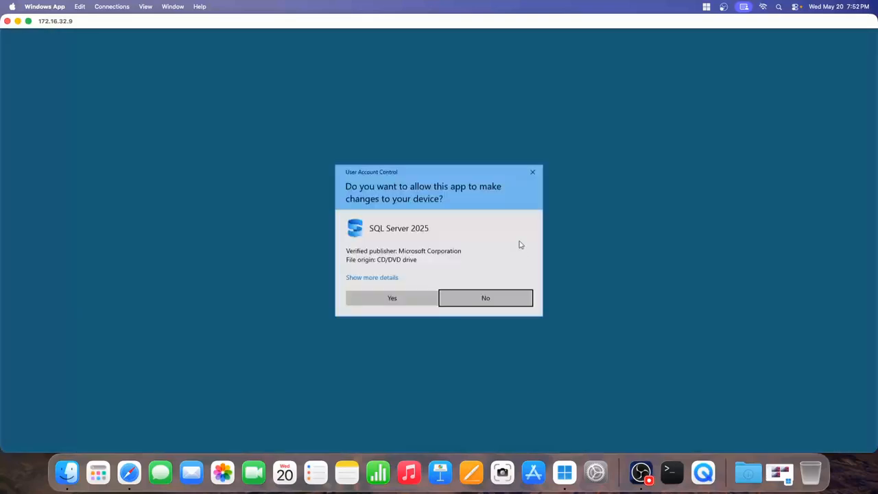
left_click(427, 294)
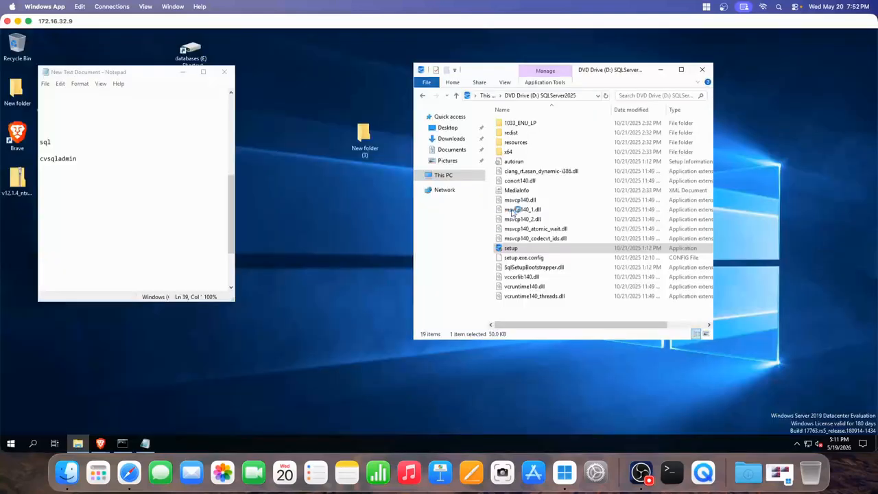
left_click(660, 70)
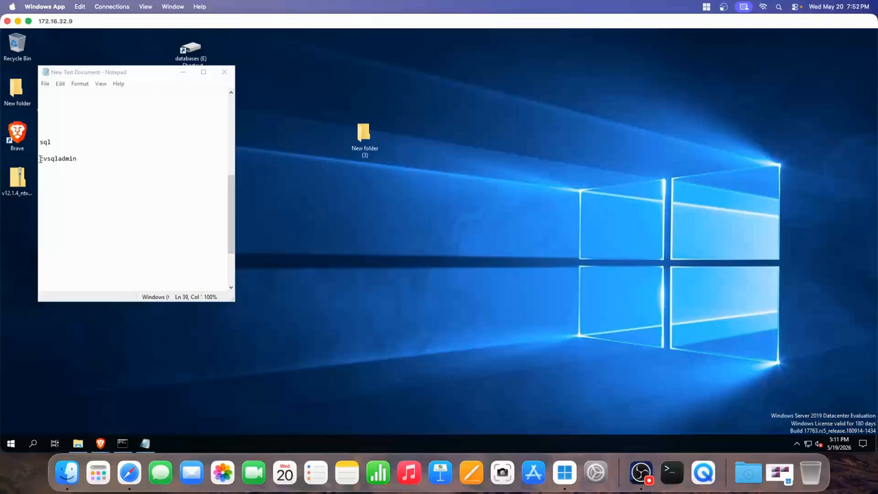
left_click_drag(40, 158, 80, 159)
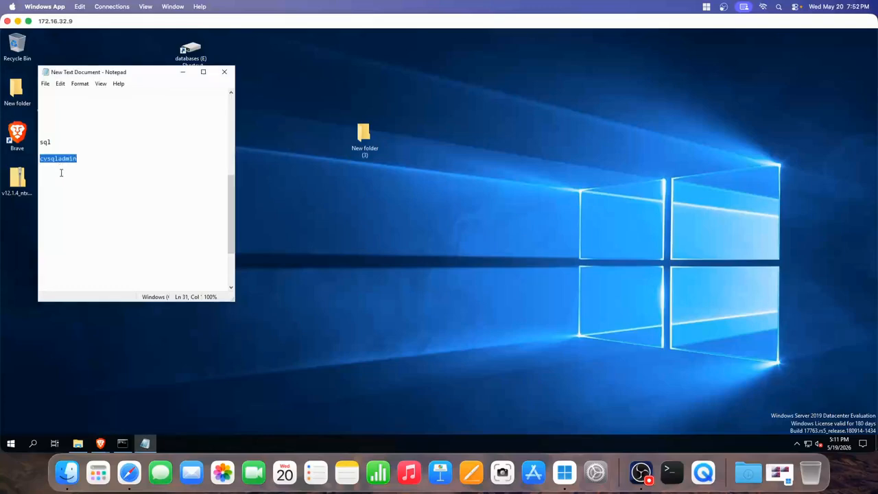
left_click(61, 173)
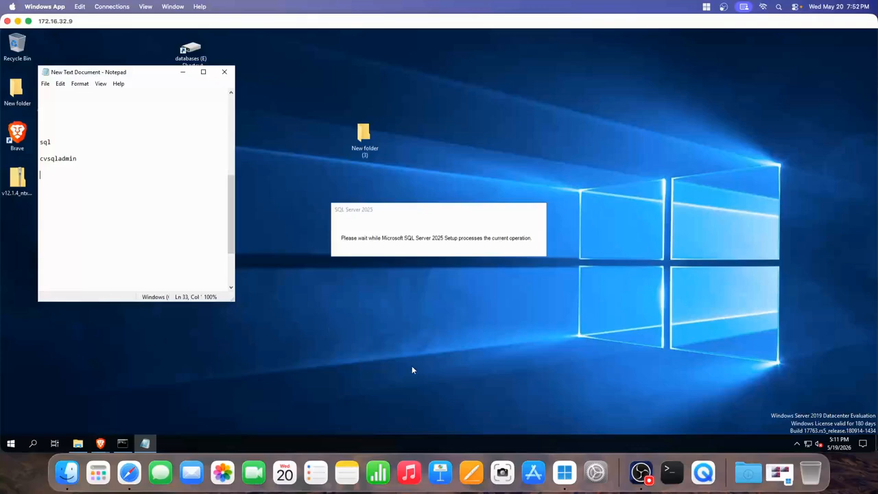
- Check the Planning links, then follow Install SQL Server Management Tools to aka.ms/ssms-install
left_click(640, 472)
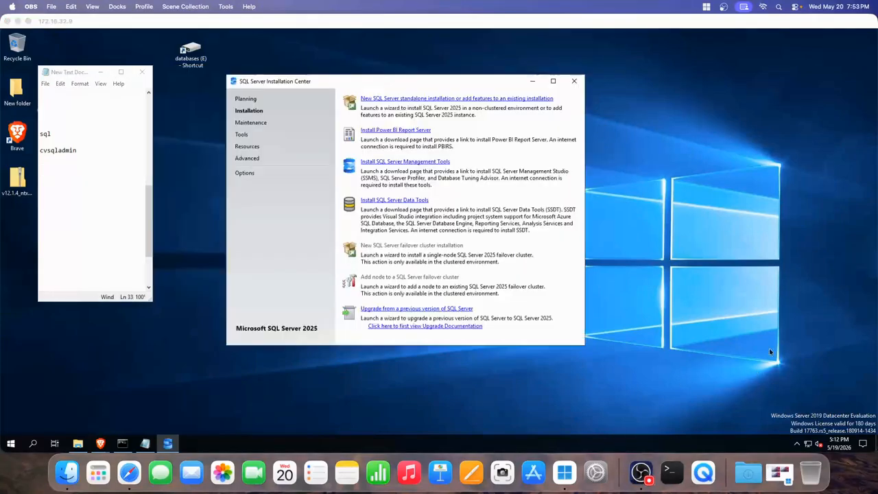
left_click(726, 293)
left_click(302, 115)
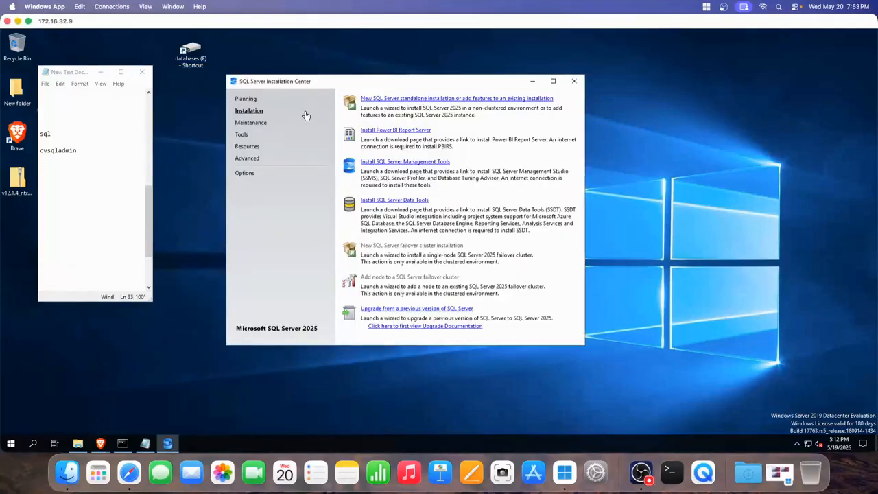
left_click(248, 100)
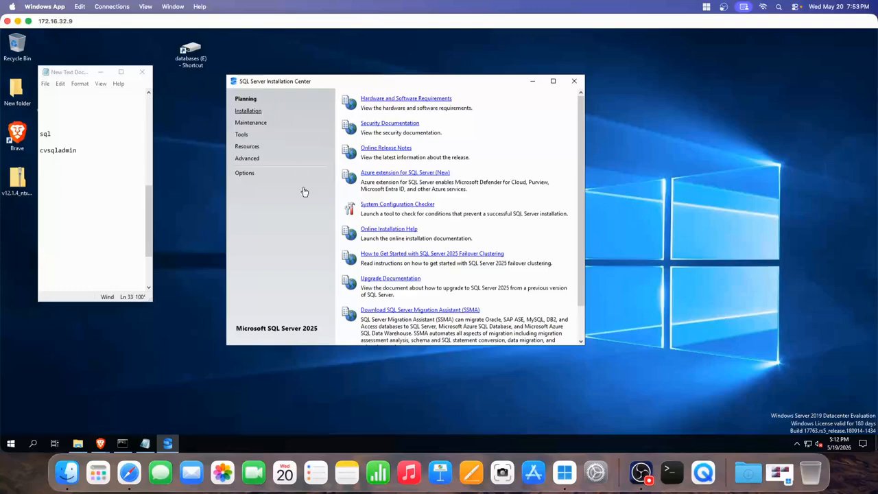
left_click(247, 112)
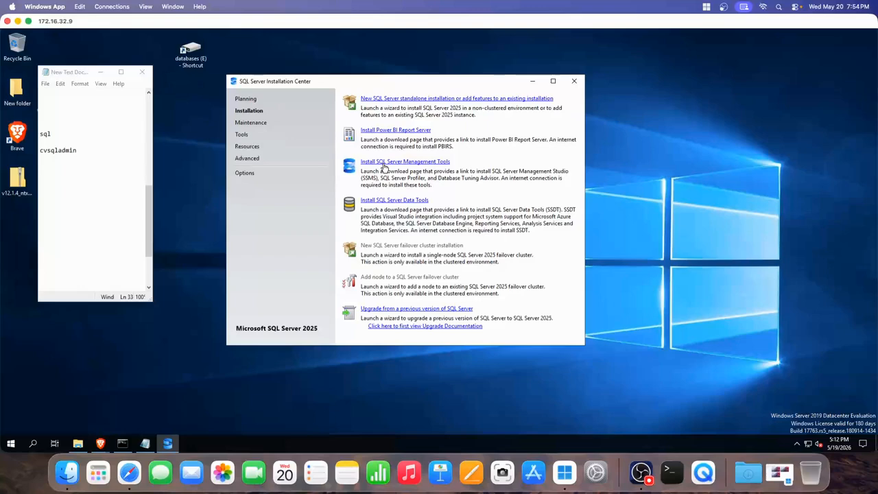
left_click(390, 165)
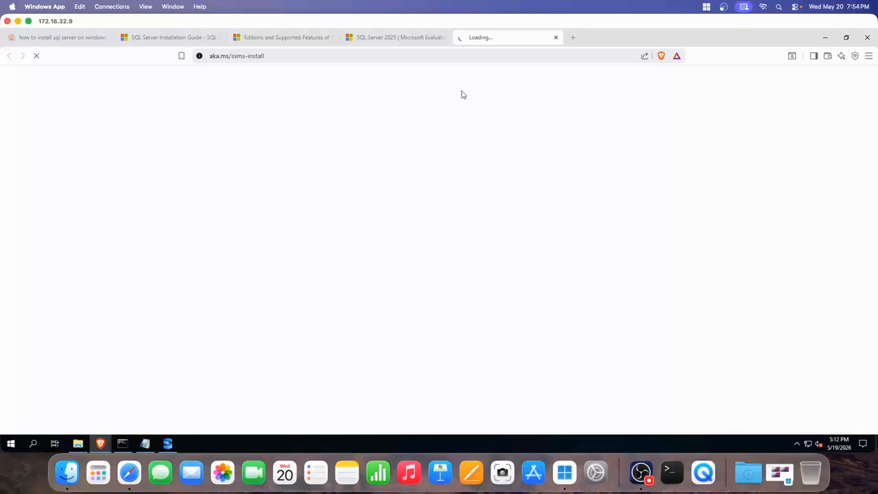
- Reload aka.ms/ssms-install until the Install SQL Server Management Studio page loads, then scroll down
left_click(418, 60)
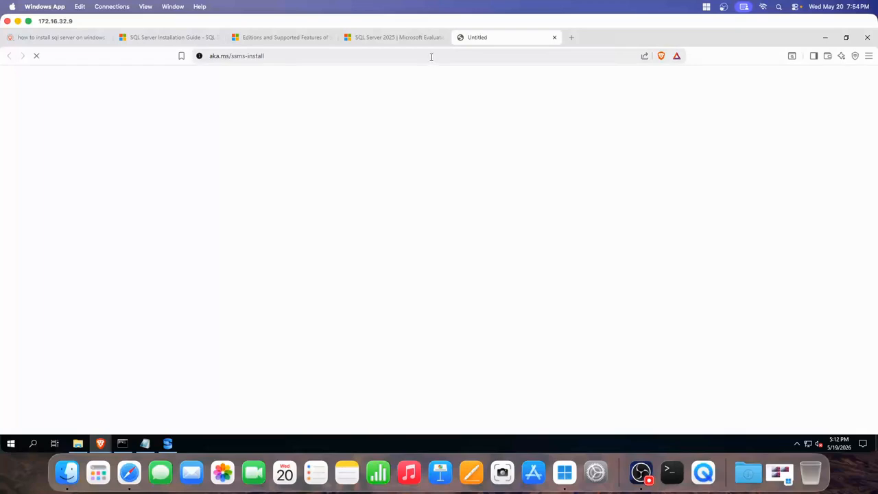
left_click(442, 58)
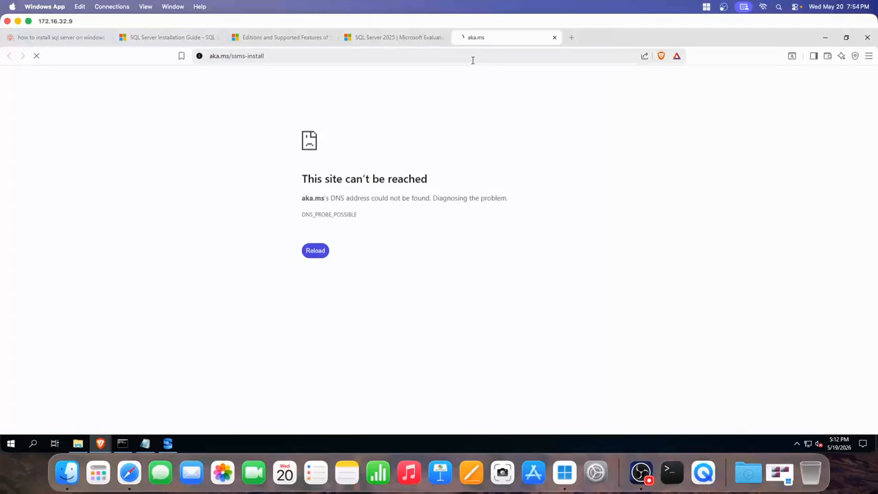
left_click(472, 59)
key("Return")
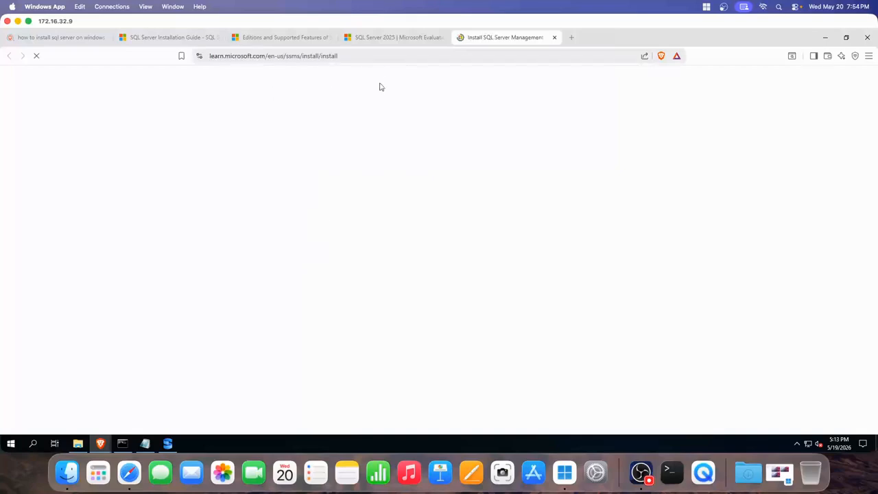
scroll(439, 241, "down", 2)
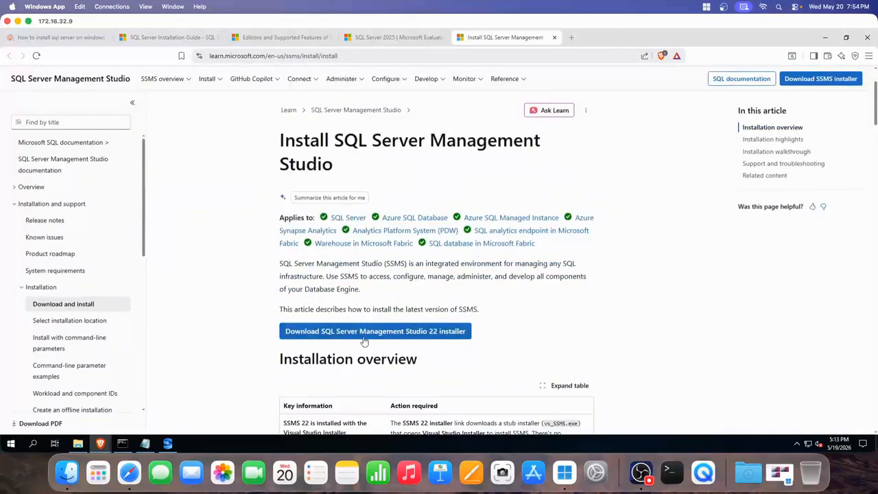
- Open the New folder (3) installers folder from the desktop, then minimize it
left_click(825, 37)
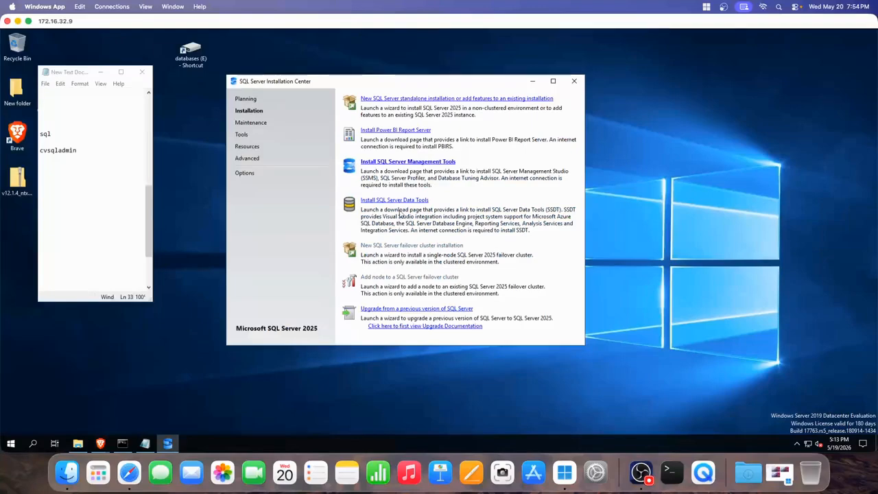
left_click_drag(268, 81, 408, 80)
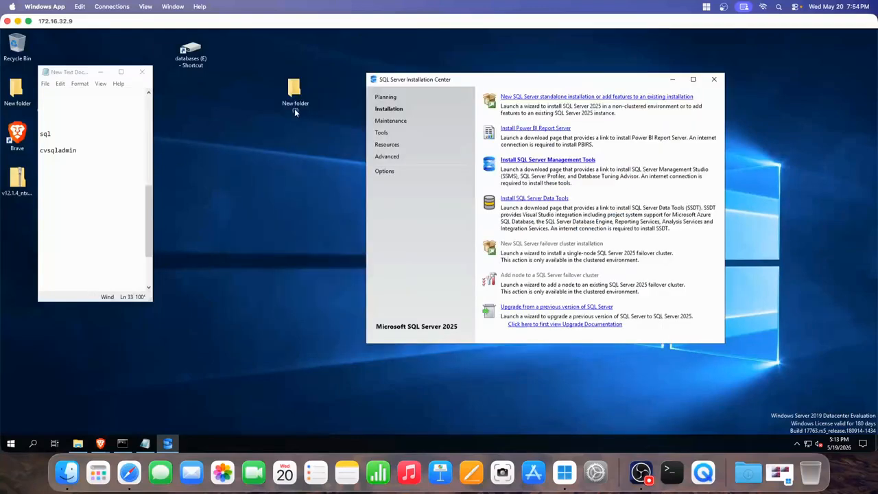
double_click(295, 104)
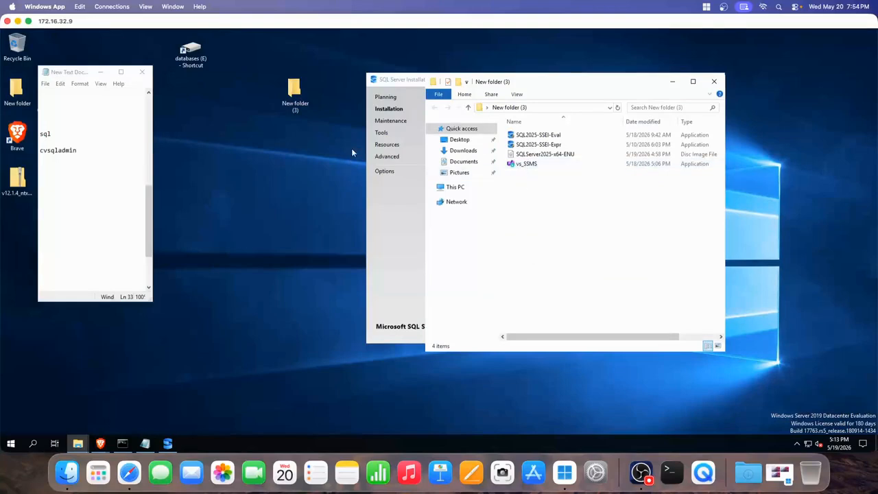
left_click_drag(506, 83, 218, 92)
left_click(380, 91)
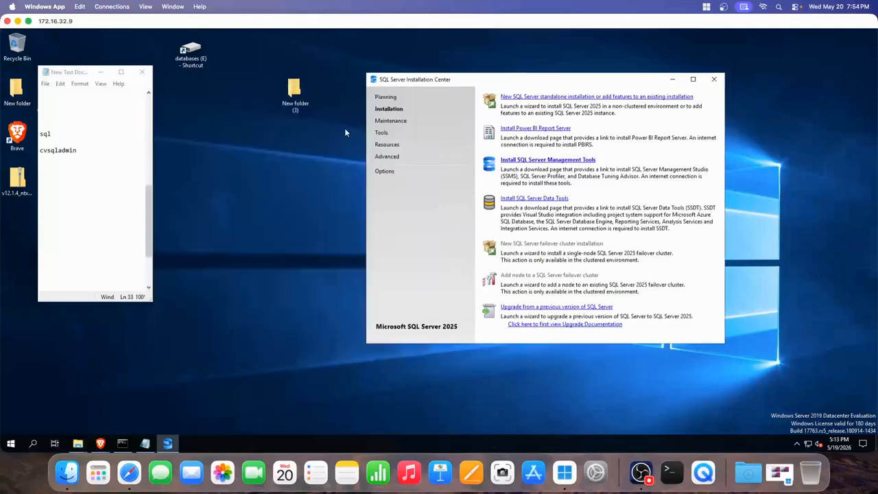
left_click_drag(457, 84, 441, 81)
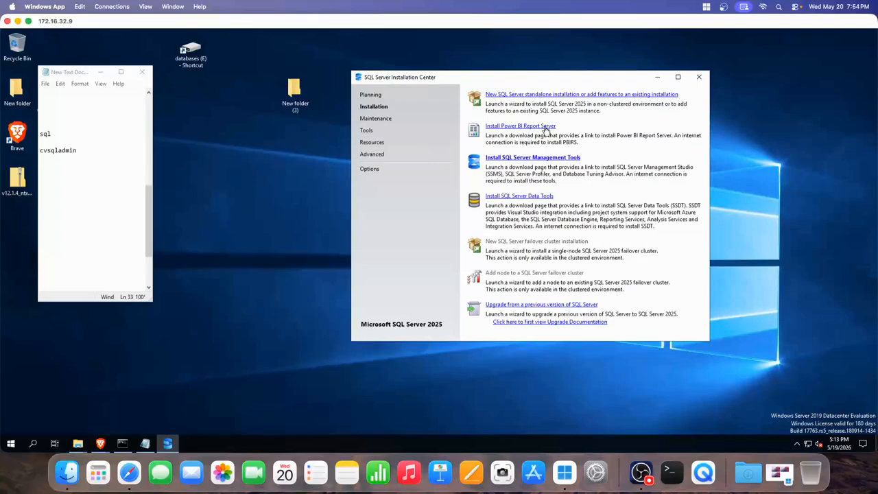
- Launch 'New SQL Server standalone installation or add features' from the Installation Center
left_click(529, 159)
left_click(527, 95)
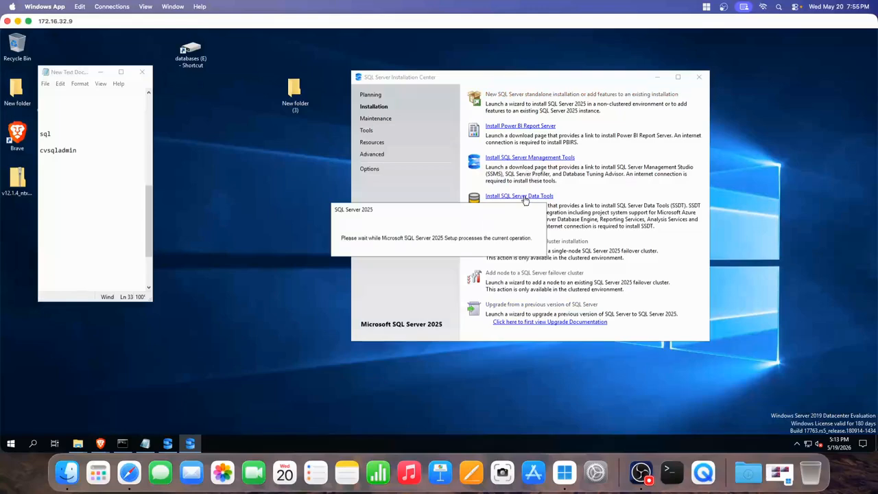
left_click(640, 471)
- Leave the free edition dropdown on Evaluation and continue to the License Terms page
left_click(792, 359)
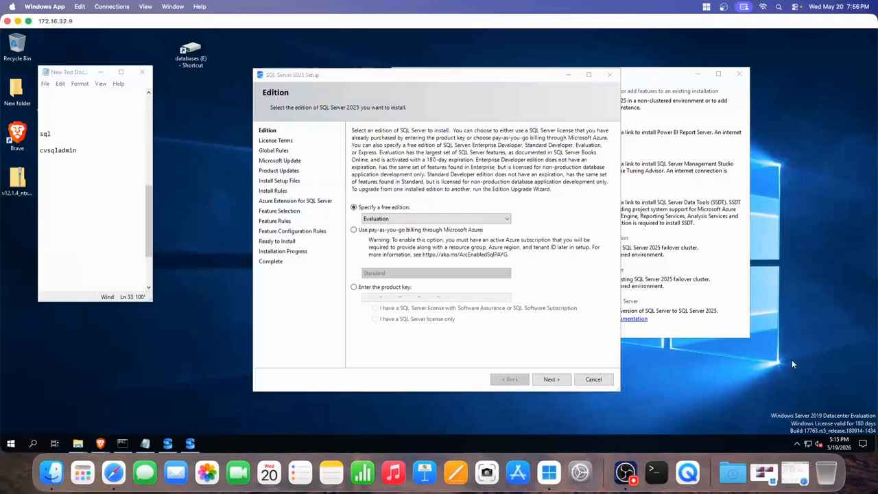
left_click(374, 219)
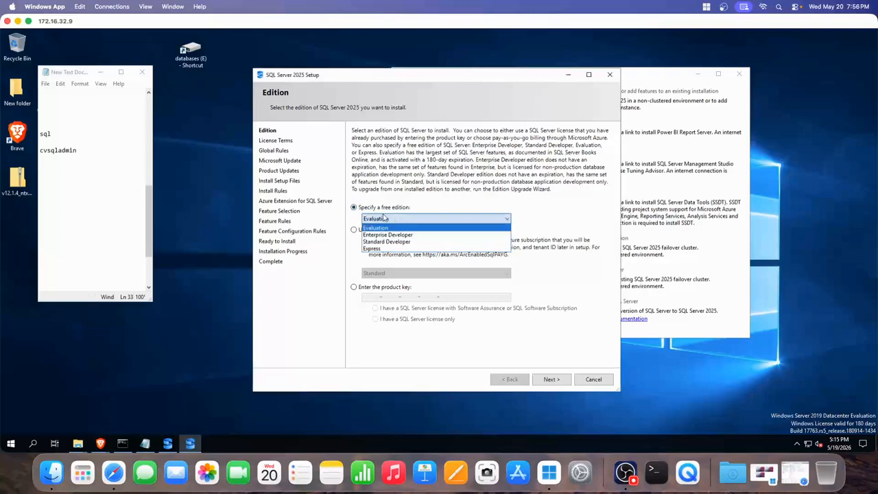
left_click(390, 218)
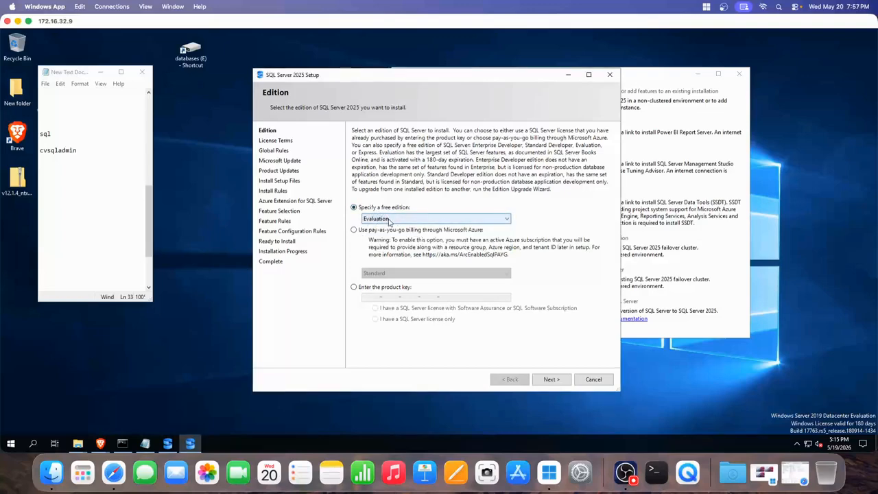
left_click(389, 220)
left_click(387, 226)
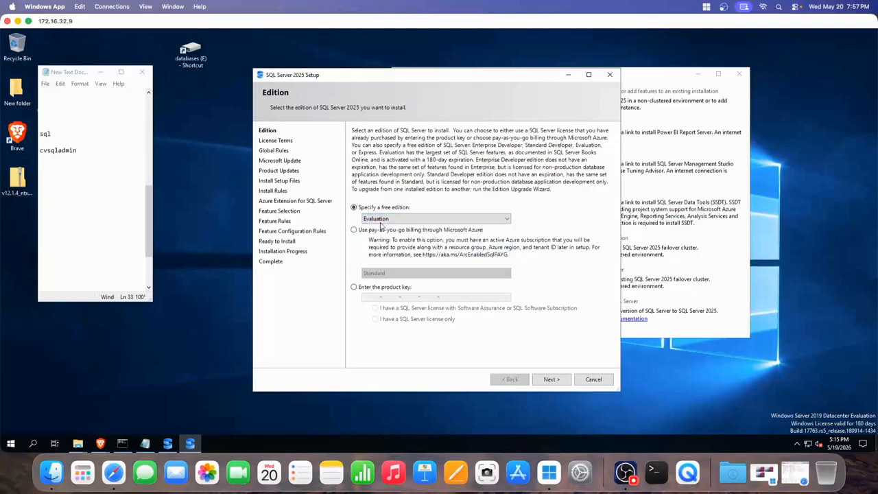
left_click(552, 381)
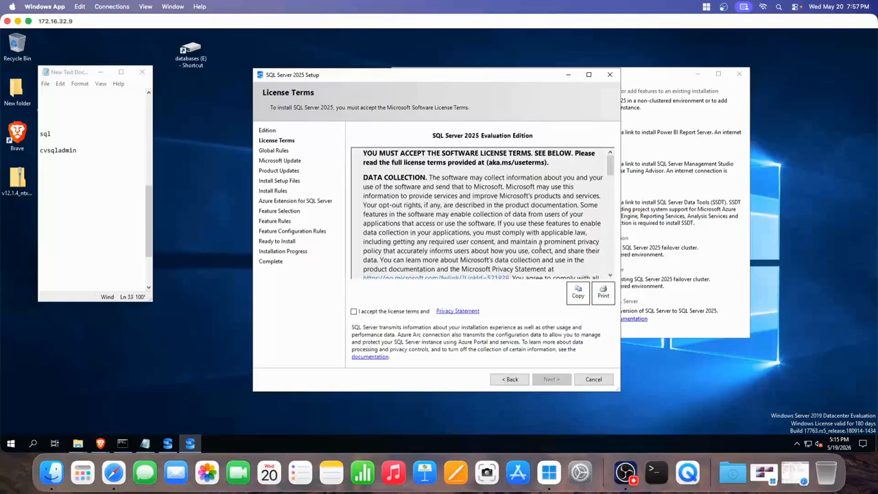
- Accept the license terms and expand the Global Rules check details
scroll(542, 235, "down", 10)
left_click(354, 311)
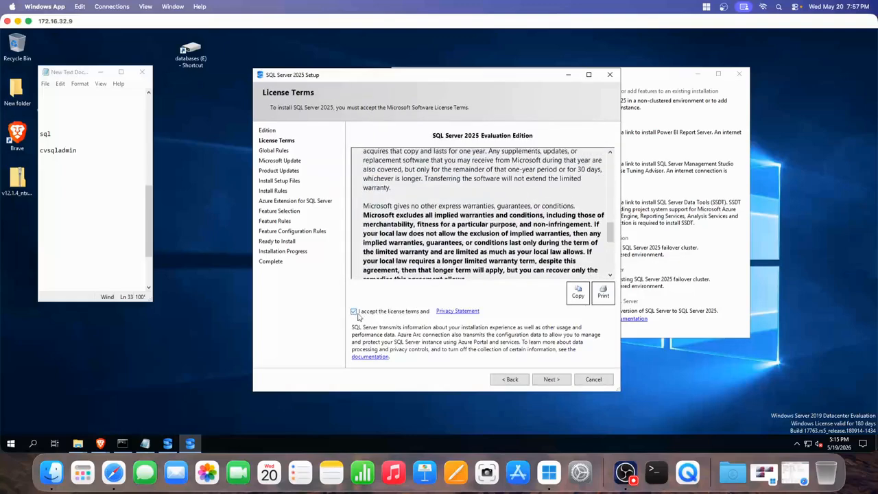
left_click(549, 384)
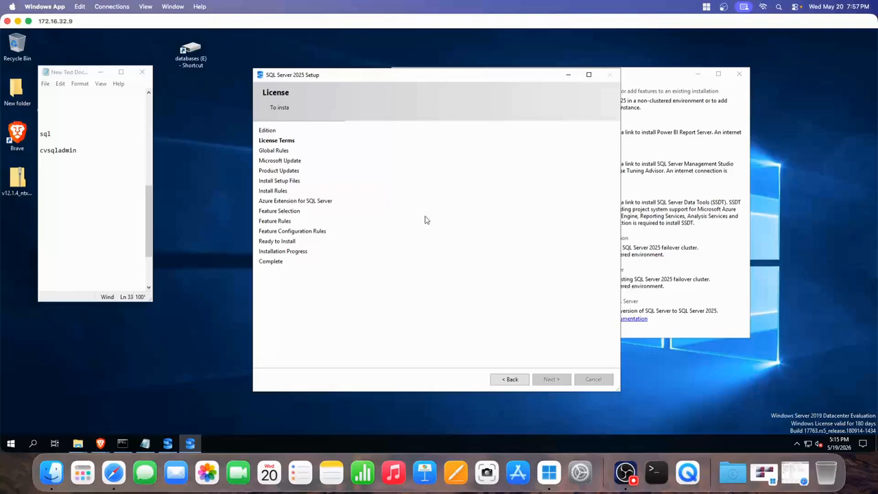
left_click(375, 160)
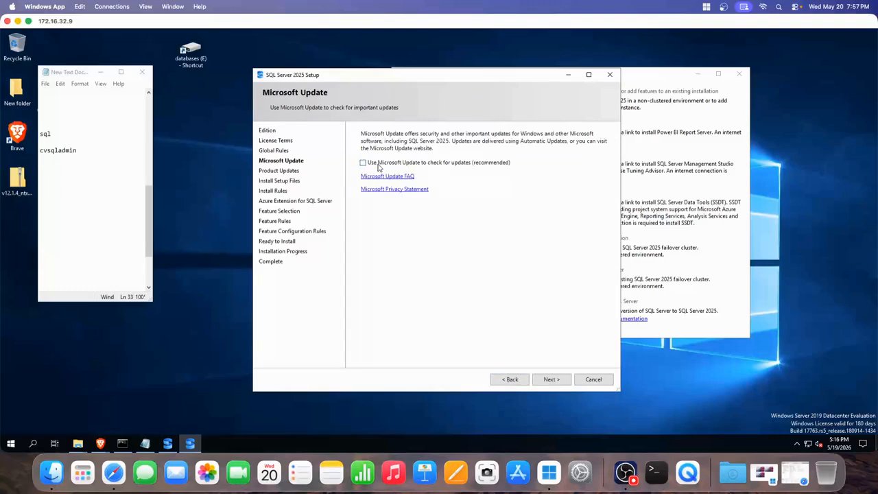
- Continue with Microsoft Update unchecked and past the Product Updates error to Install Rules
left_click(552, 382)
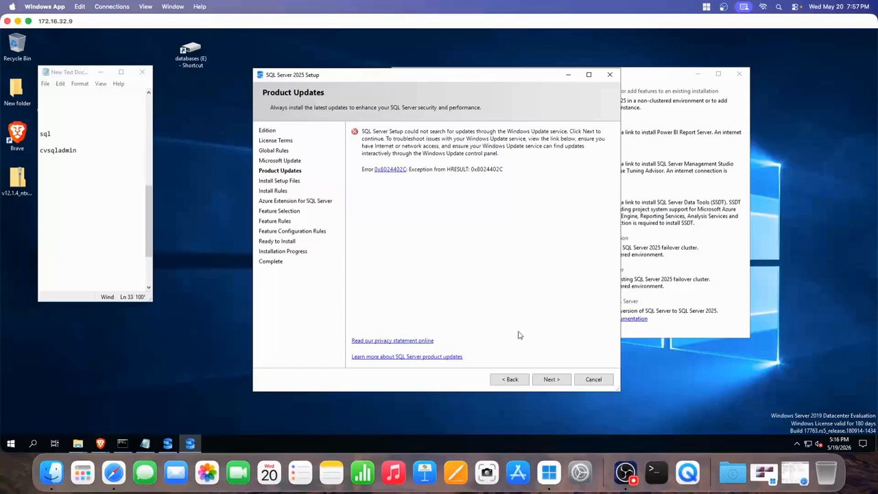
left_click(551, 379)
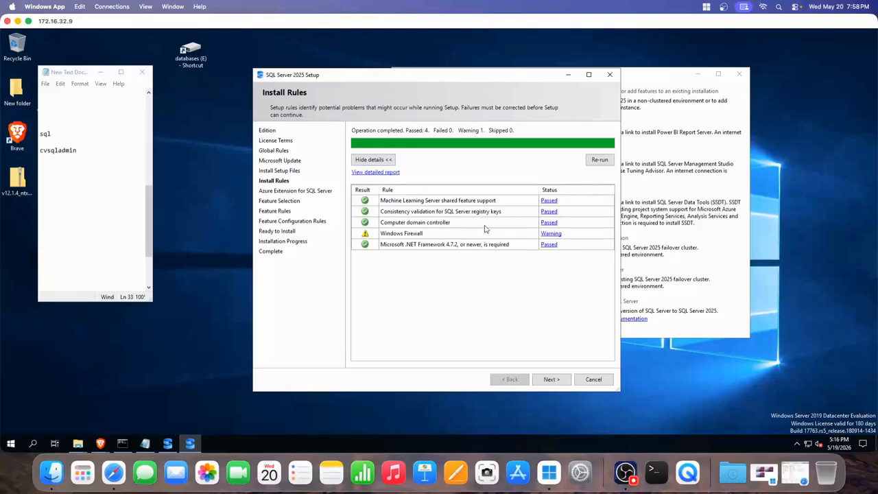
- Pass Install Rules and uncheck Azure Extension for SQL Server, continuing to Feature Selection
left_click(552, 381)
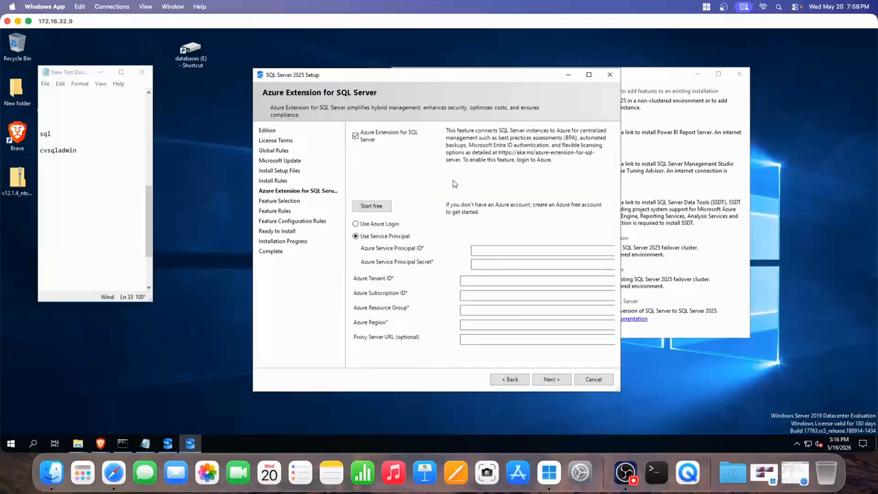
left_click(356, 136)
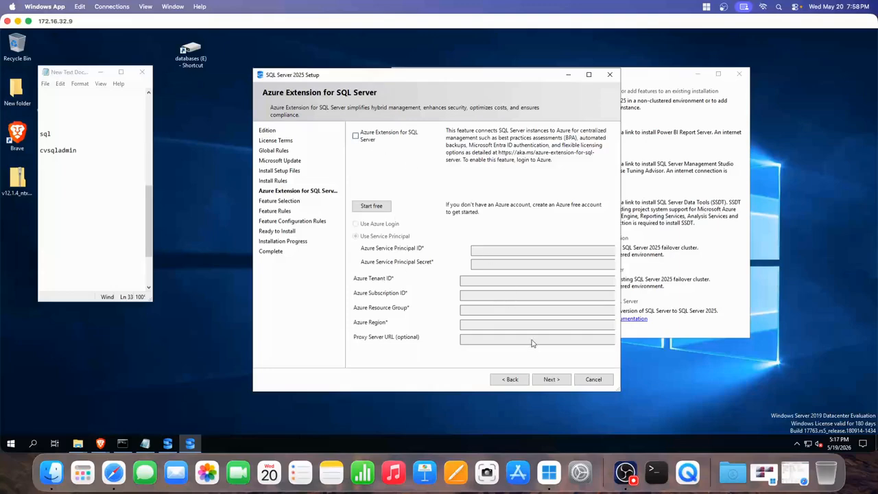
left_click(551, 379)
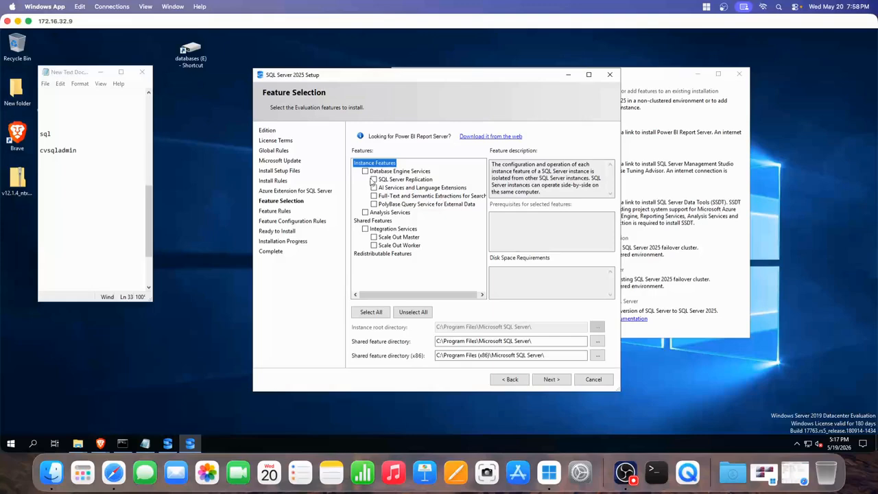
- Select Database Engine Services, PolyBase Query Service and Analysis Services, leaving AI Services unchecked
left_click(625, 472)
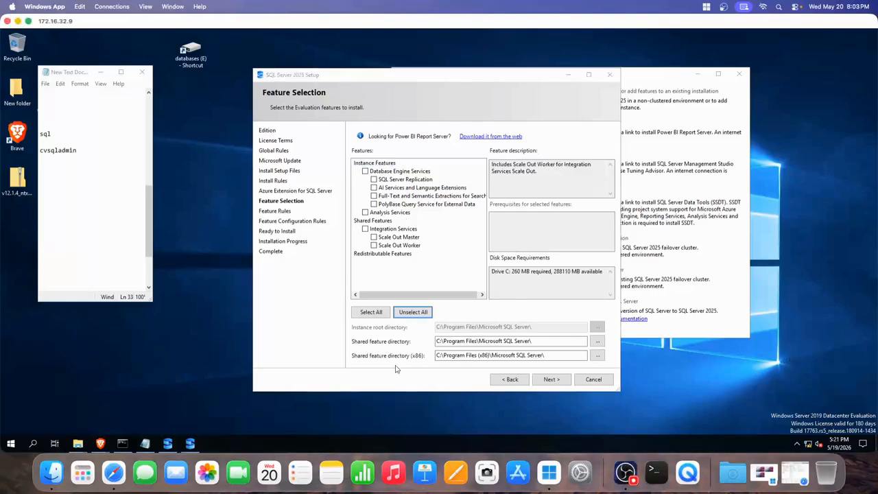
left_click(366, 171)
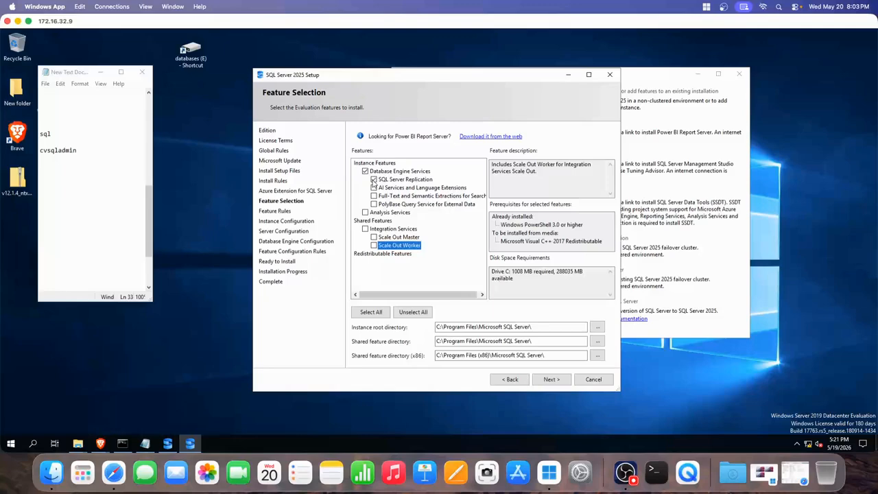
left_click(374, 188)
left_click(373, 187)
left_click(373, 204)
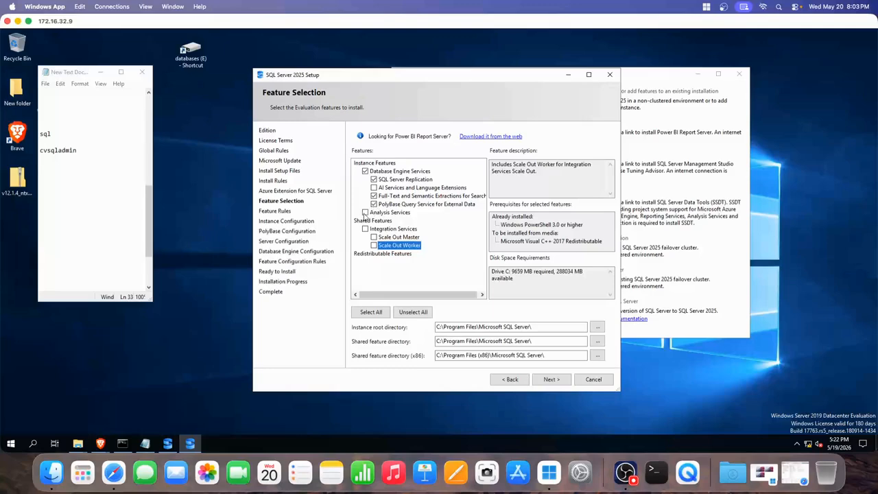
left_click(388, 213)
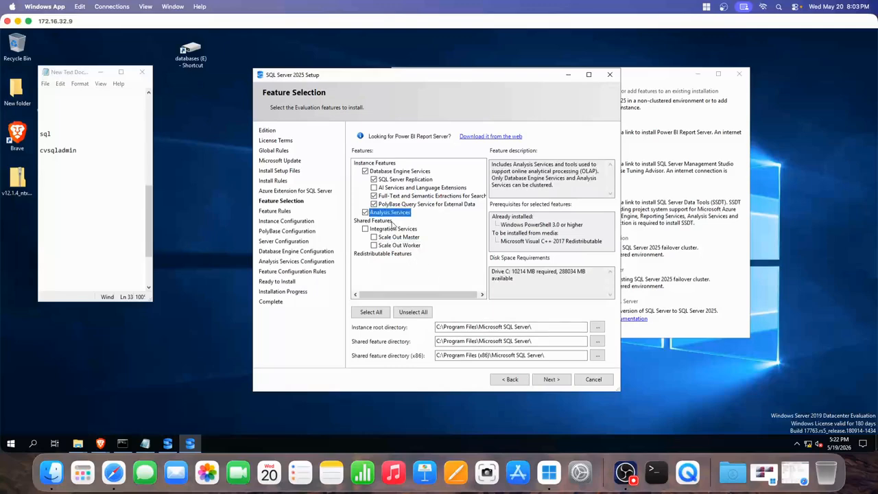
left_click(551, 381)
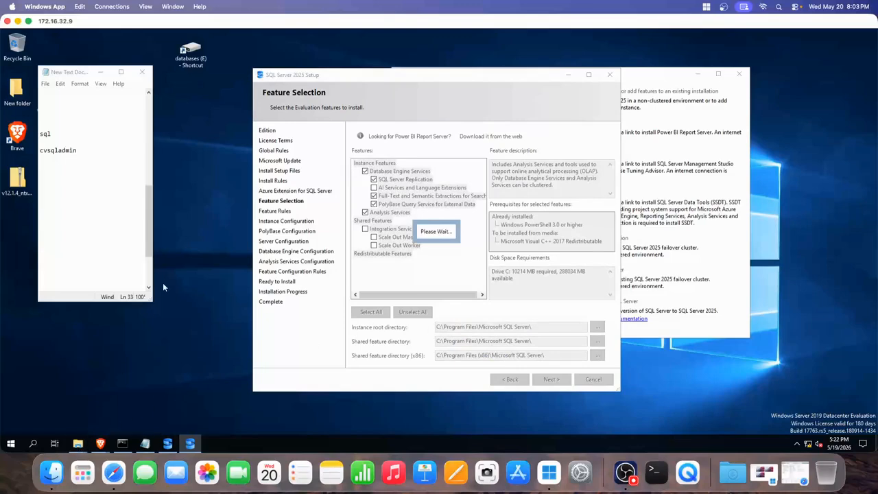
double_click(190, 61)
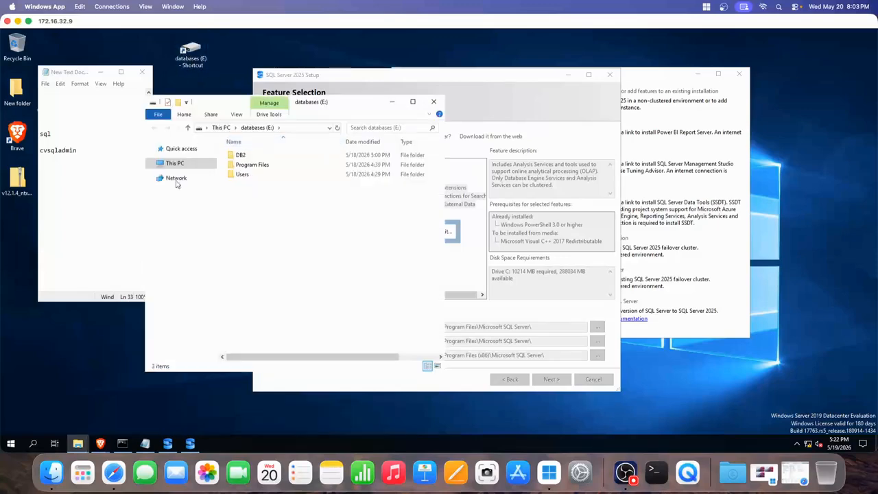
left_click(392, 101)
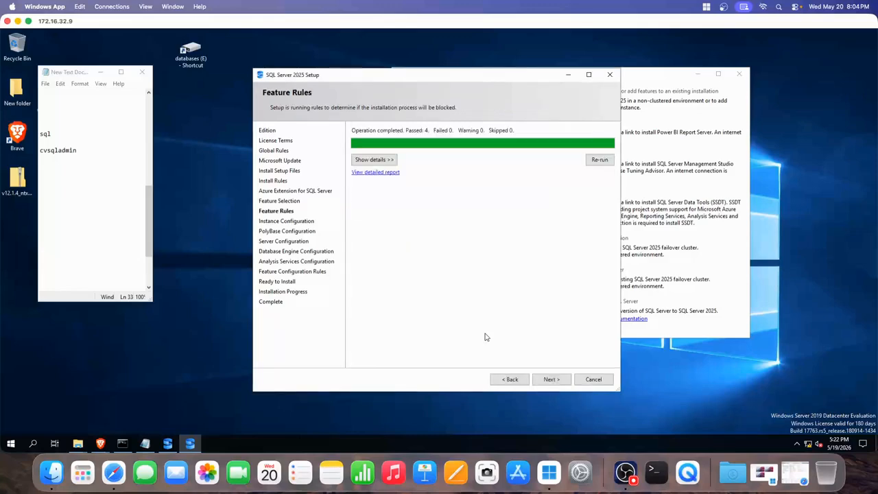
- Back at Feature Selection, change the instance root, shared and shared (x86) directories from C: to E:
left_click(511, 379)
left_click(438, 328)
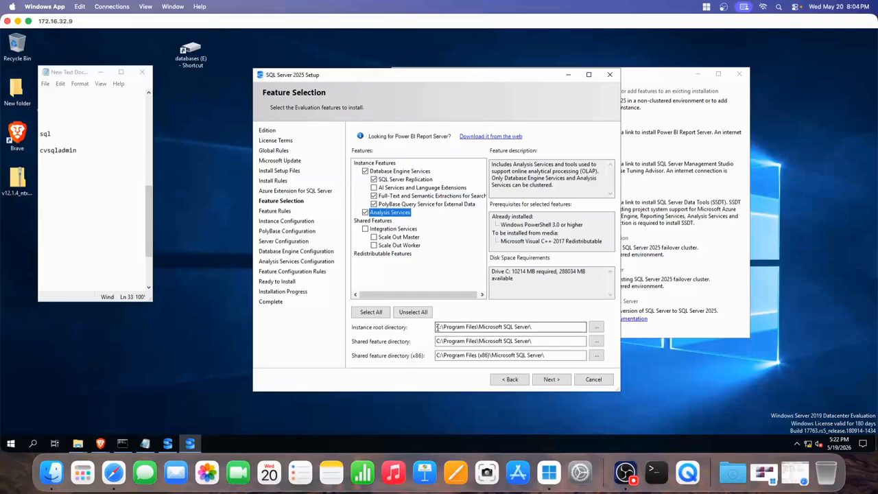
key("Delete")
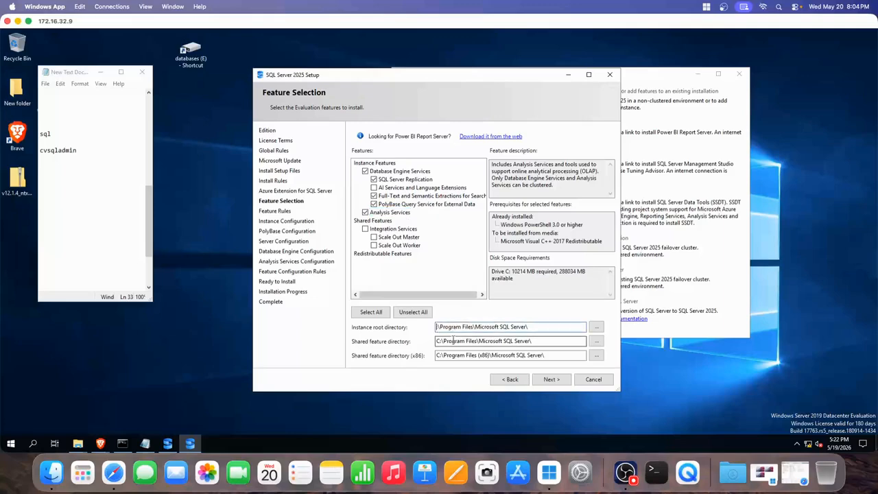
type("E:")
left_click(438, 340)
key("Delete")
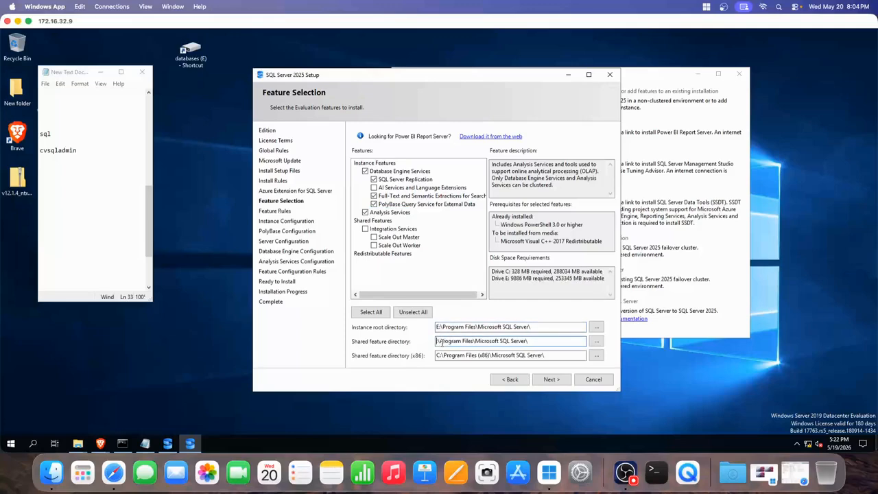
type("E")
left_click(437, 355)
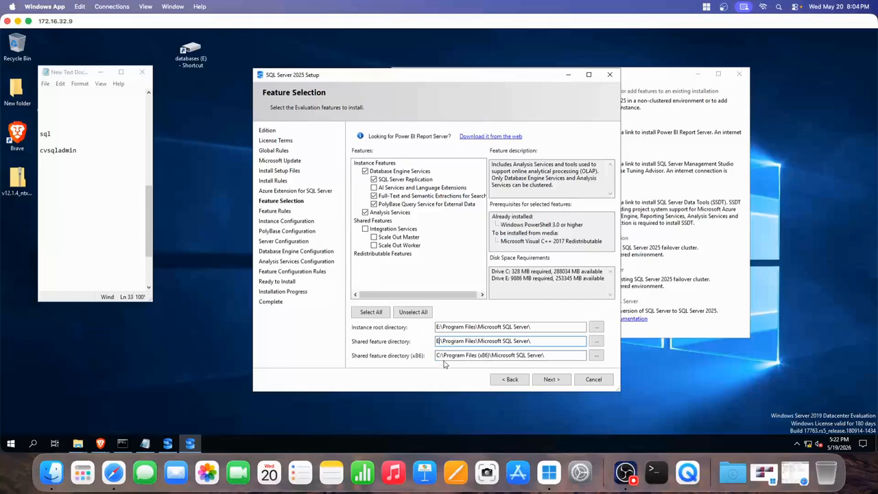
key("Delete")
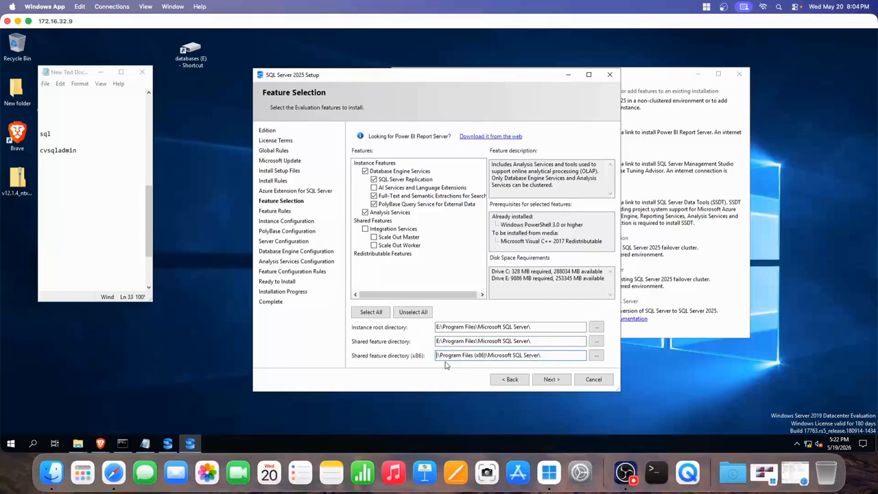
type("E")
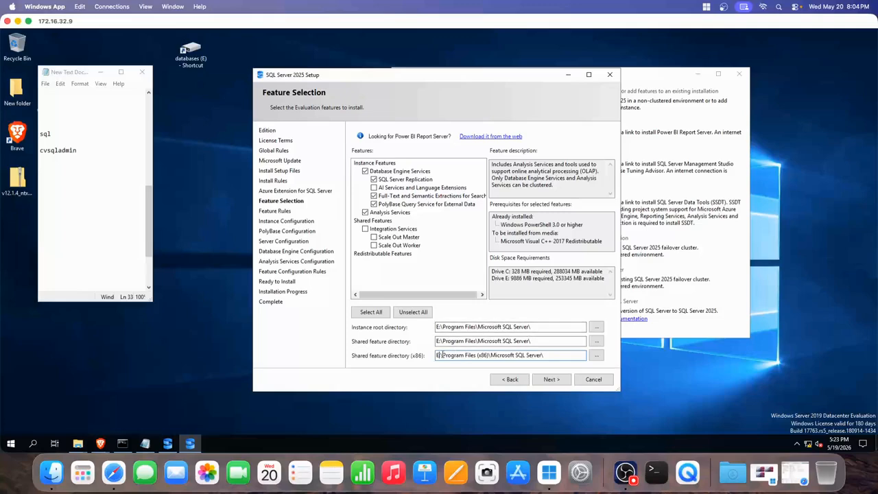
- Check the databases (E:) drive, then continue to Instance Configuration with default instance MSSQLSERVER
double_click(192, 66)
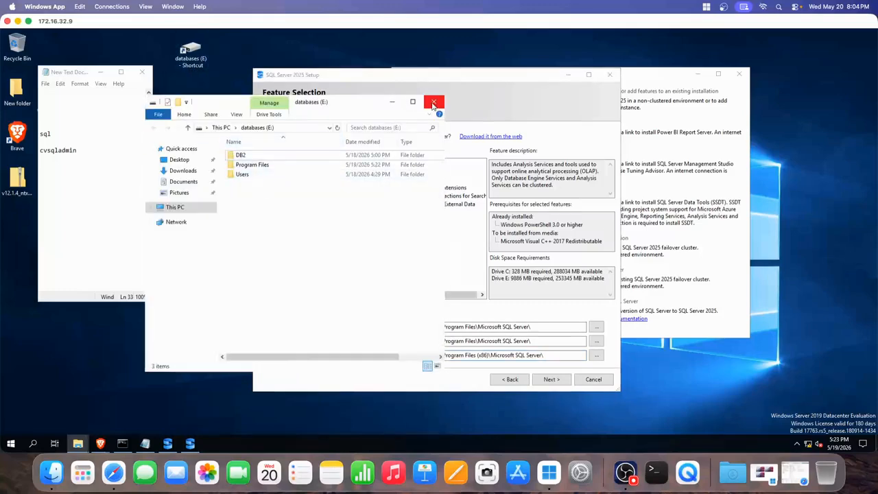
left_click(433, 101)
left_click(551, 378)
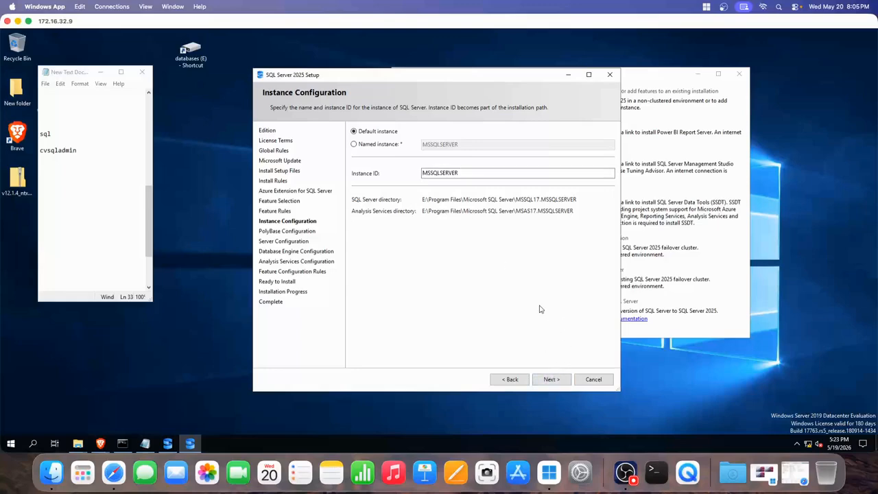
- Accept the default instance, reach PolyBase Configuration, then step back toward Feature Selection
left_click(551, 379)
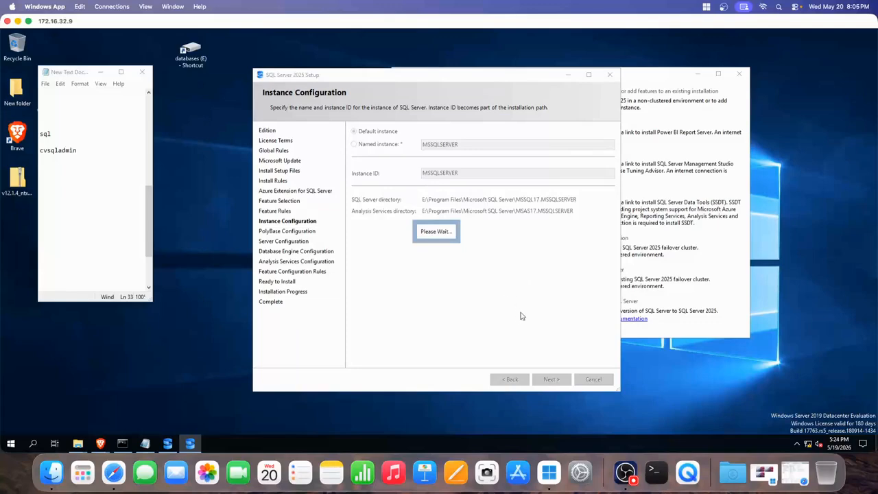
left_click(625, 472)
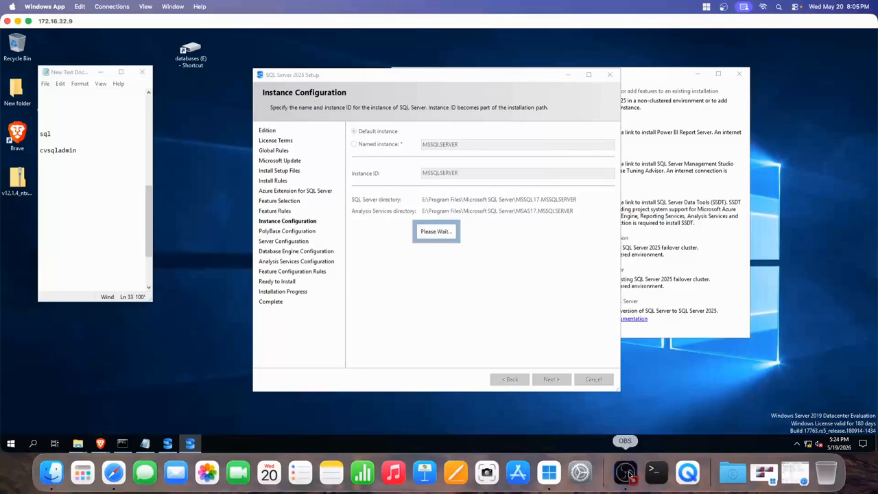
left_click(781, 345)
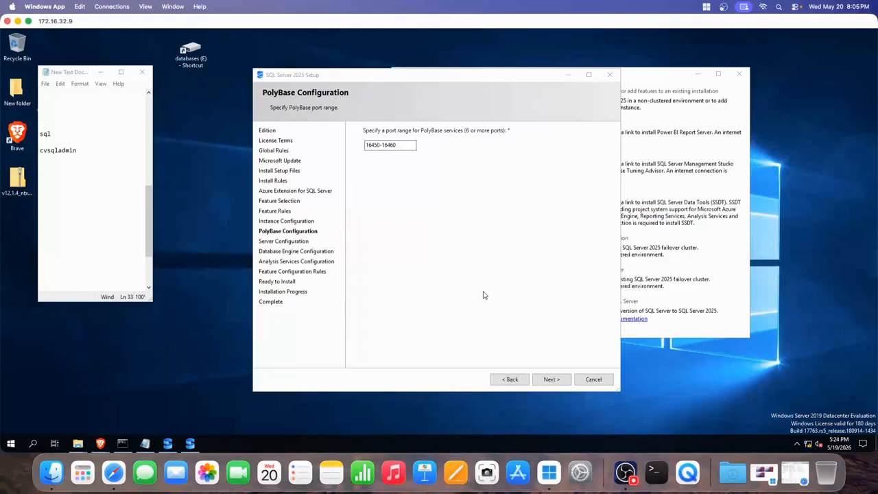
left_click(510, 379)
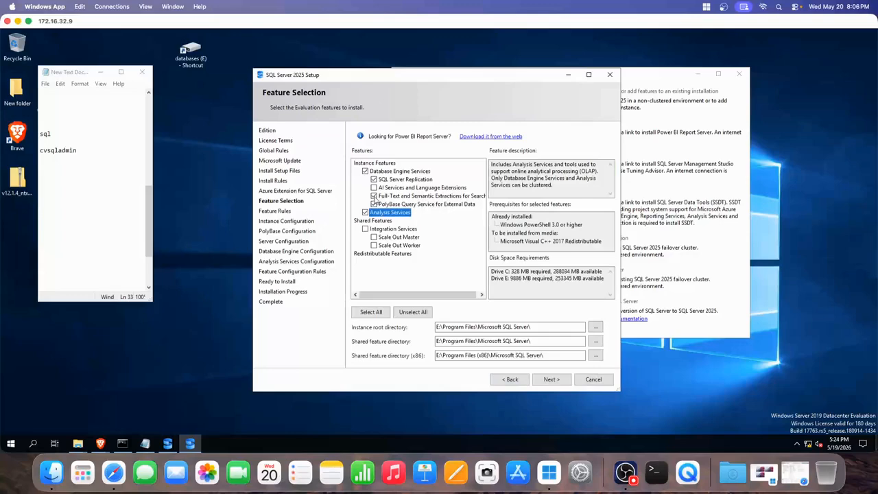
- Uncheck PolyBase Query Service and advance through Instance Configuration to Server Configuration
left_click(374, 205)
left_click(406, 205)
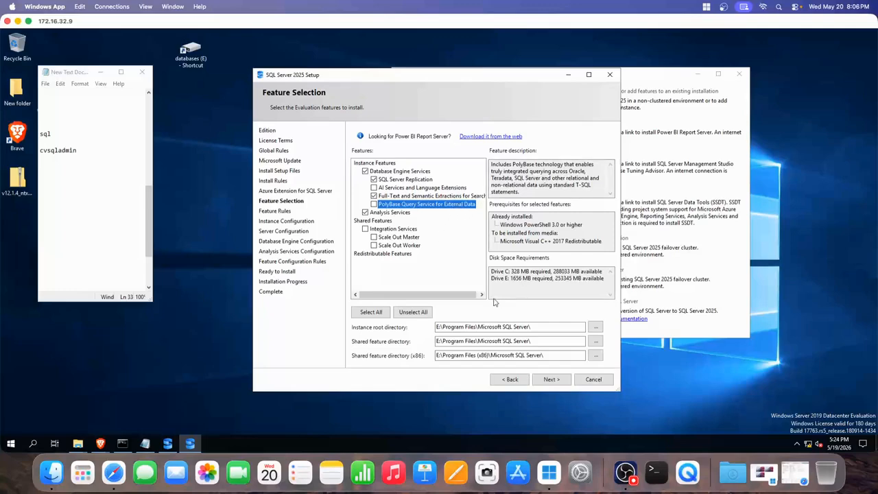
left_click(550, 379)
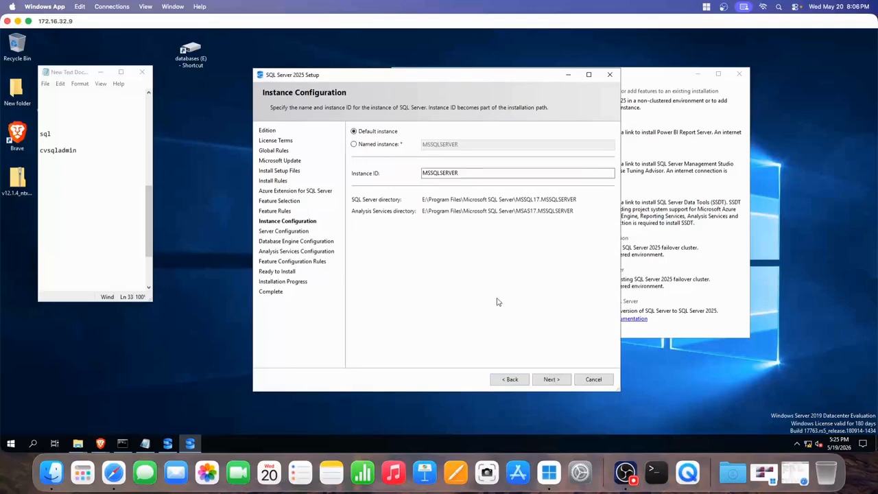
left_click(550, 378)
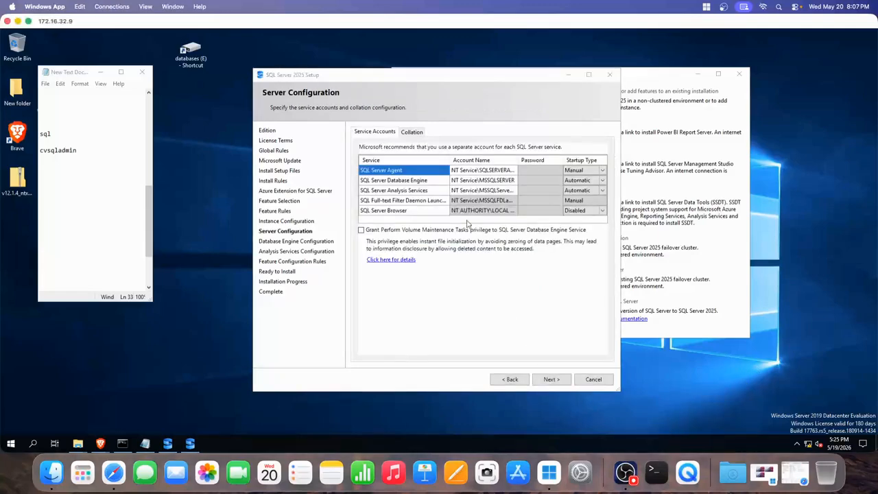
- Widen the account name column and select the saved admin account name in the notes
double_click(520, 160)
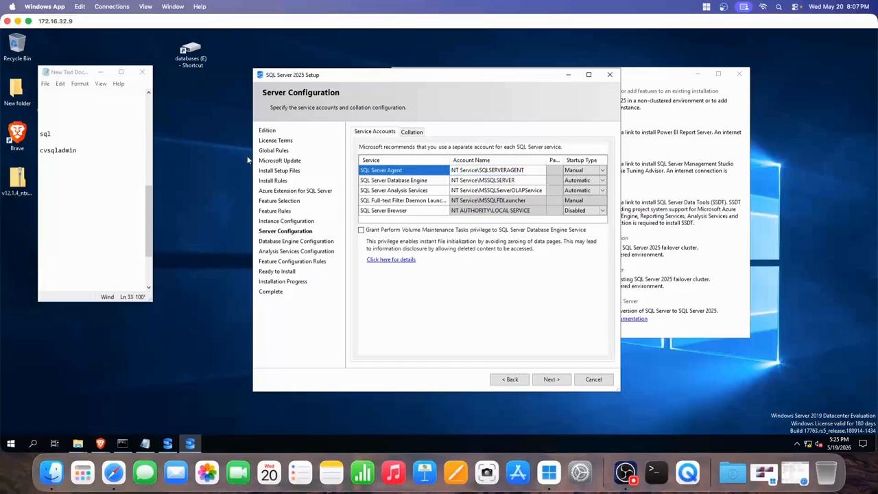
left_click(91, 152)
double_click(63, 152)
key("ctrl+c")
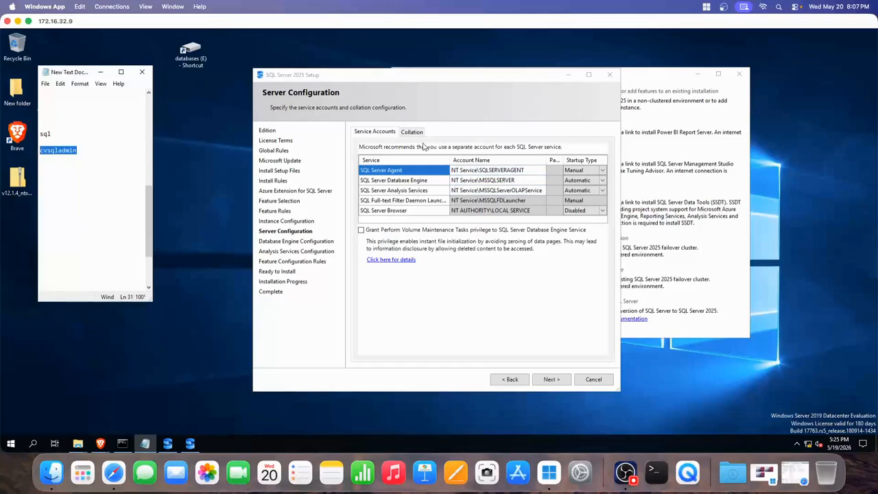
left_click(496, 174)
- Set SQL Server Agent and SQL Server Browser startup to Automatic, review Collation, and continue
left_click(582, 170)
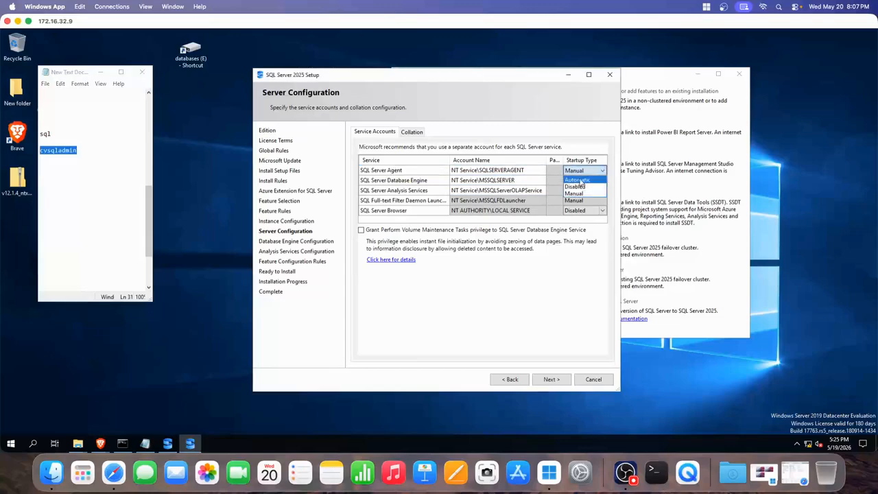
left_click(580, 179)
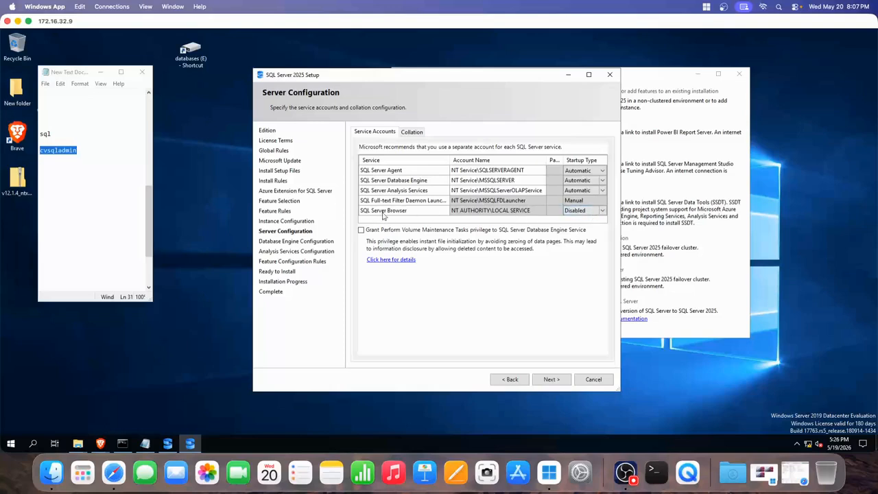
left_click(601, 213)
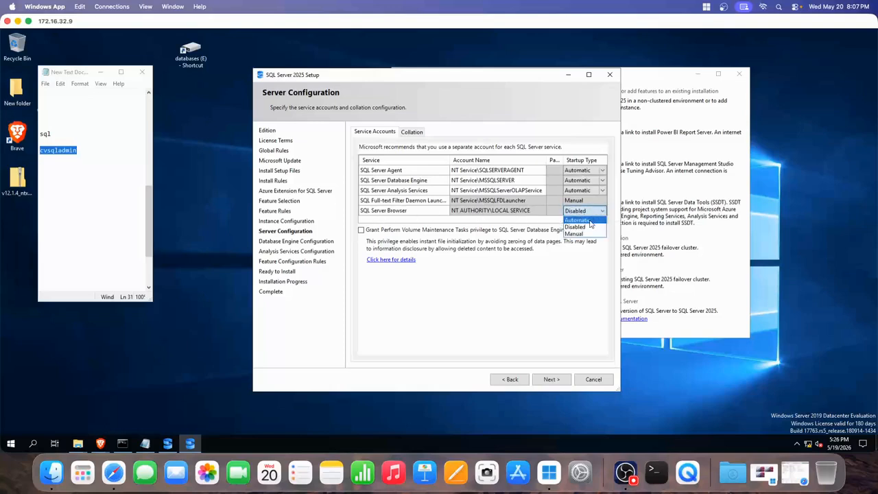
left_click(590, 221)
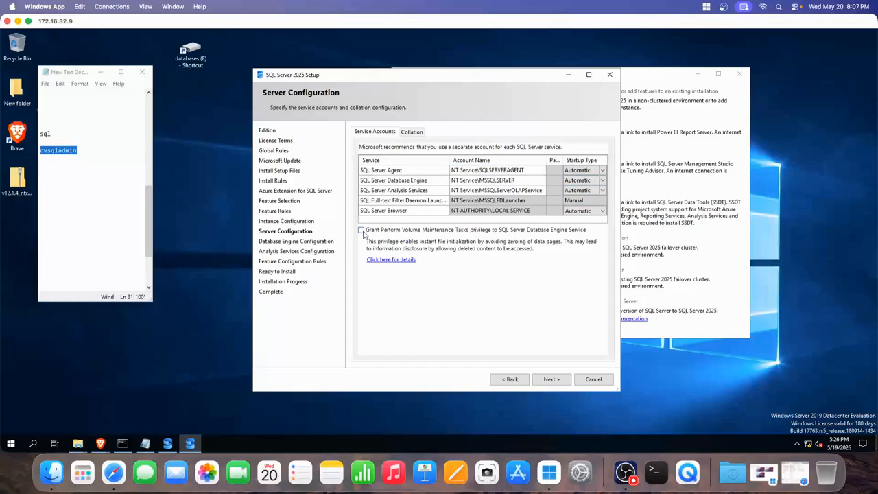
left_click(412, 131)
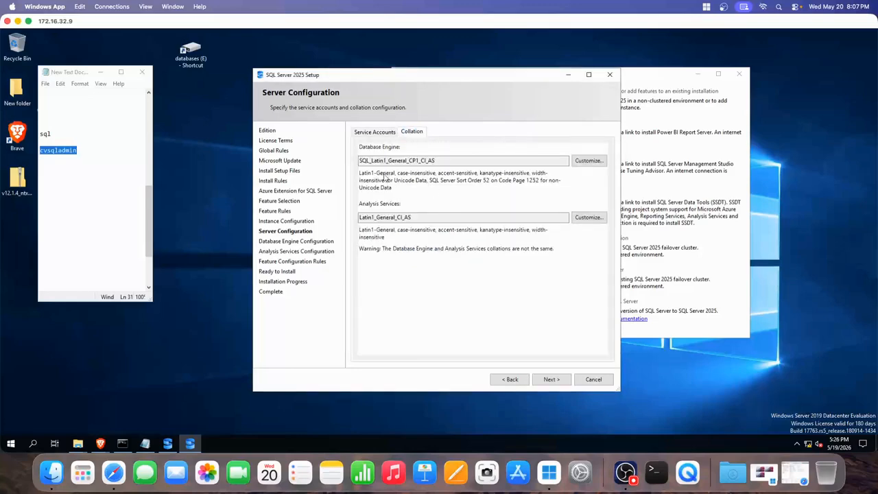
left_click(374, 133)
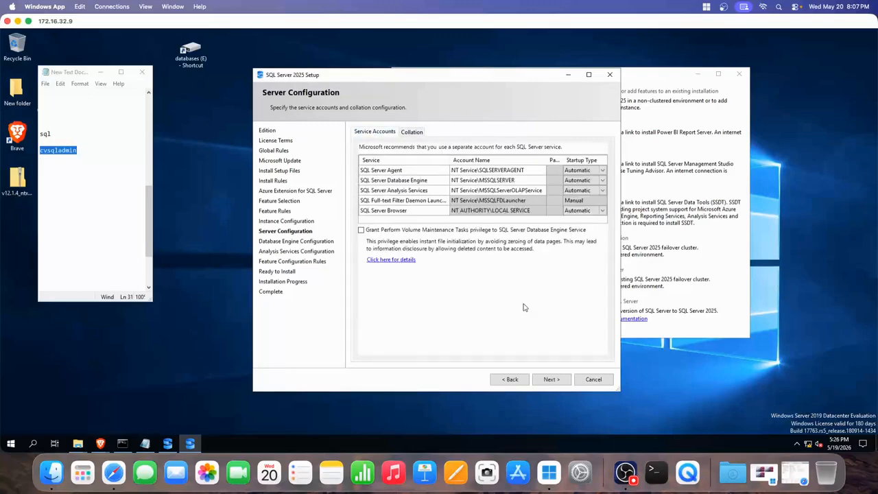
left_click(553, 379)
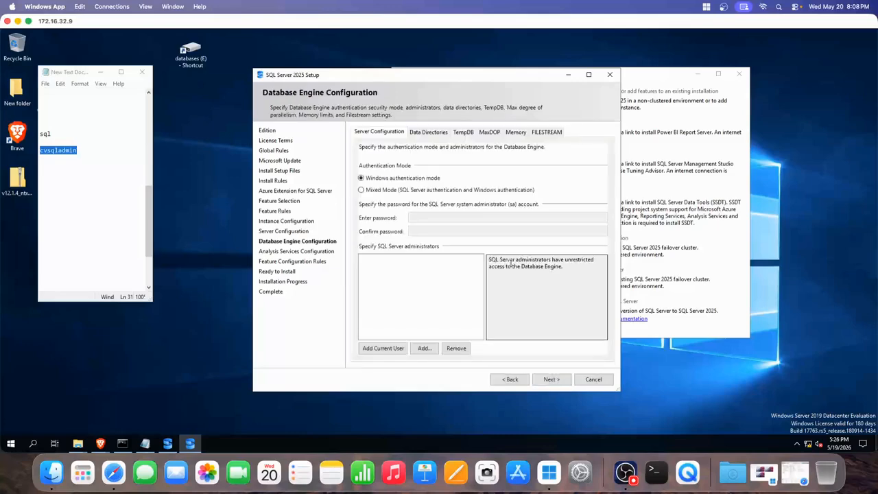
- Switch to Mixed Mode authentication and enter and confirm the sa password
left_click(361, 190)
left_click(419, 218)
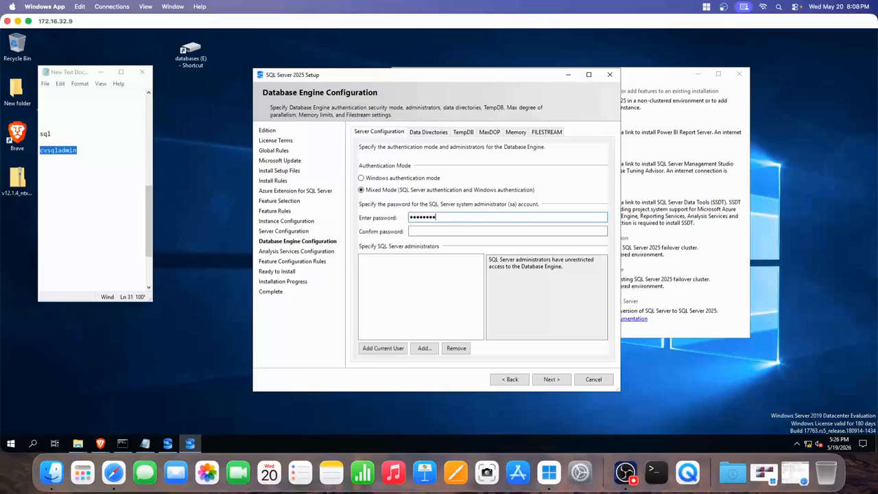
key("Tab")
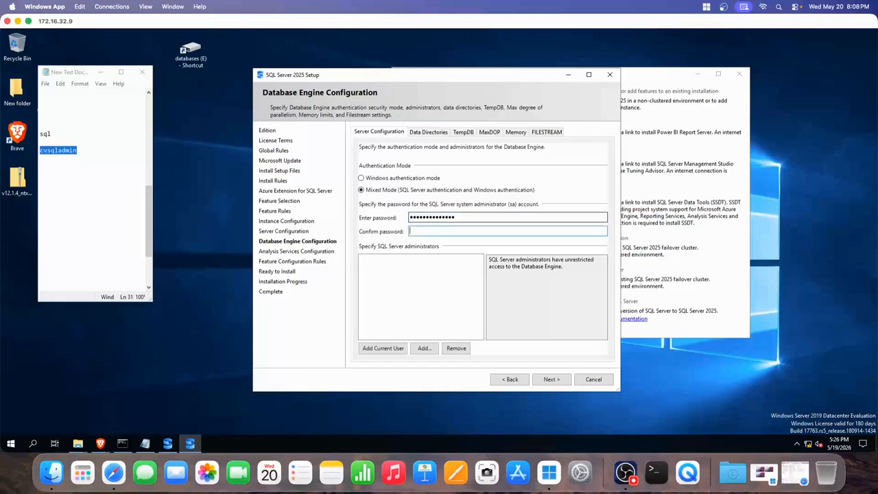
type("•••••")
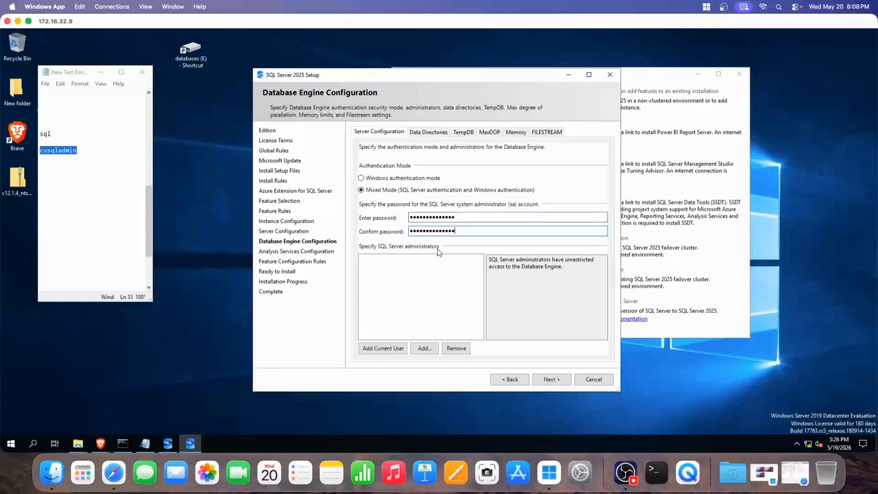
left_click(424, 349)
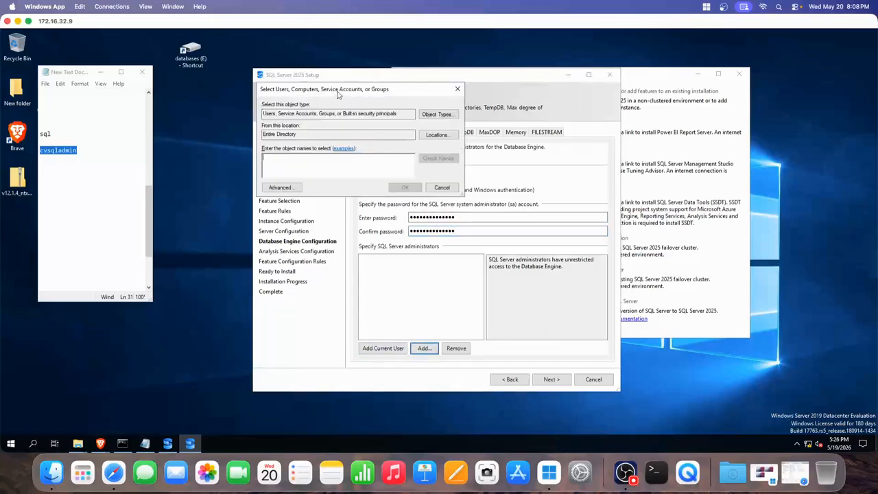
- Paste the saved admin account name from the notes and add it as SQL Server administrator
left_click_drag(337, 94, 477, 148)
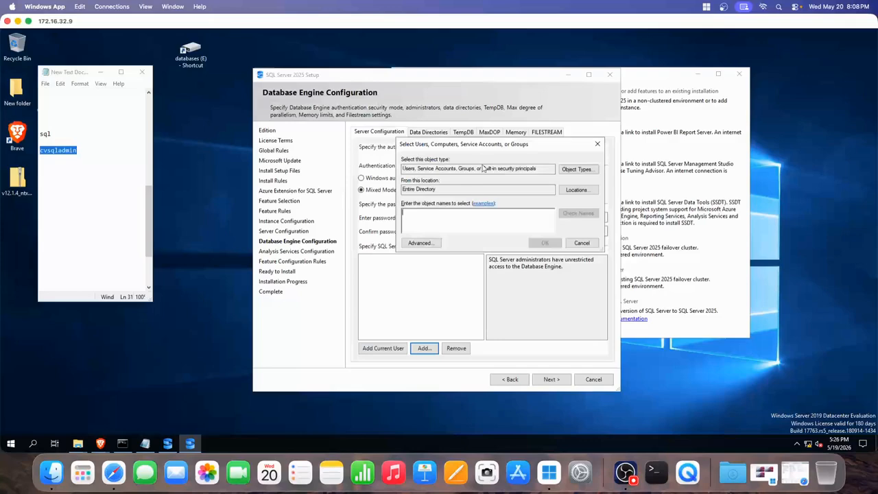
left_click(59, 151)
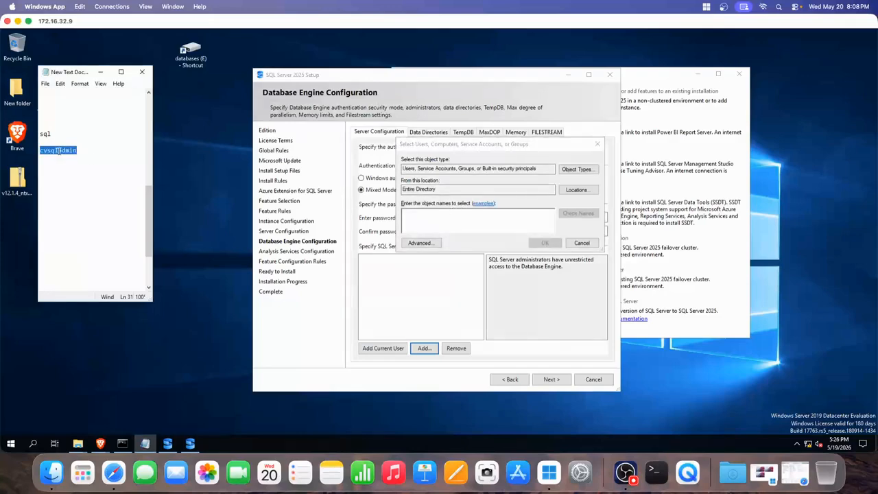
left_click(461, 218)
key("ctrl+v")
key("Return")
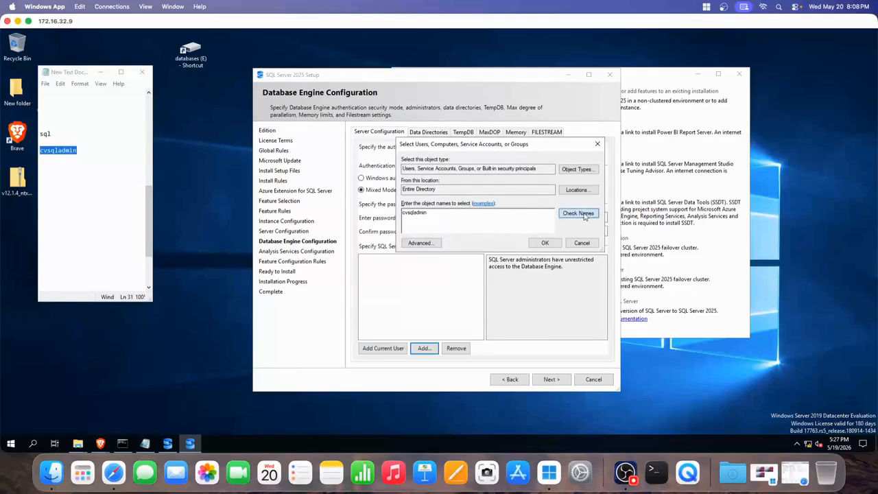
left_click(545, 244)
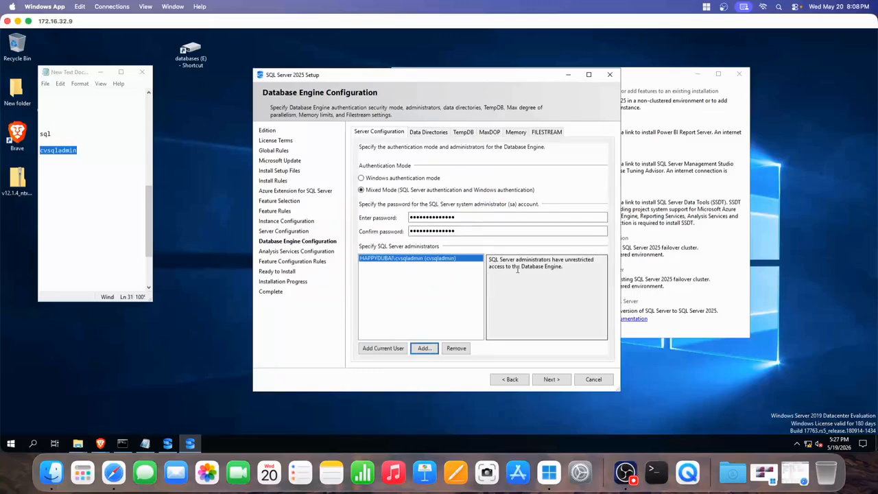
- Add the built-in Administrator account as a second SQL Server administrator
left_click(424, 347)
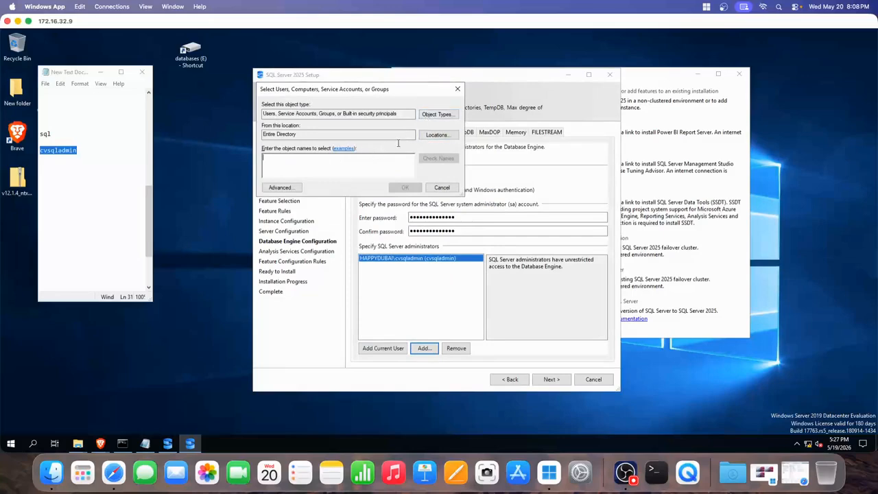
type("admin")
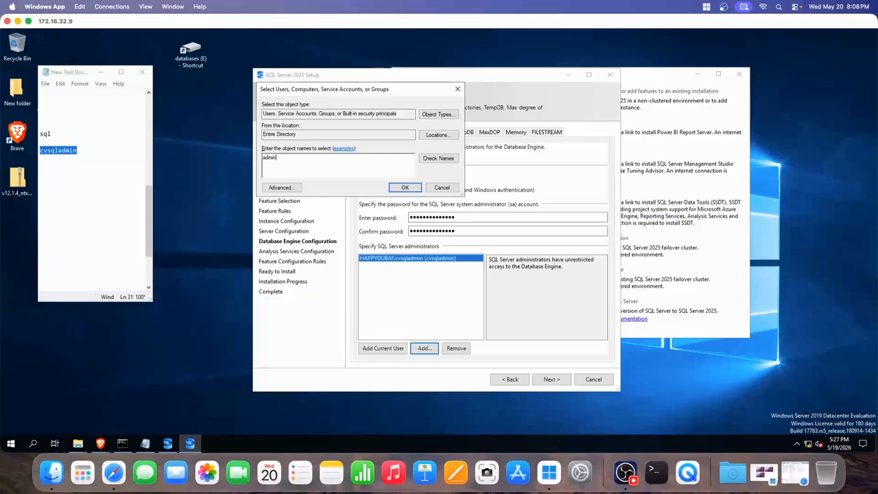
left_click(431, 162)
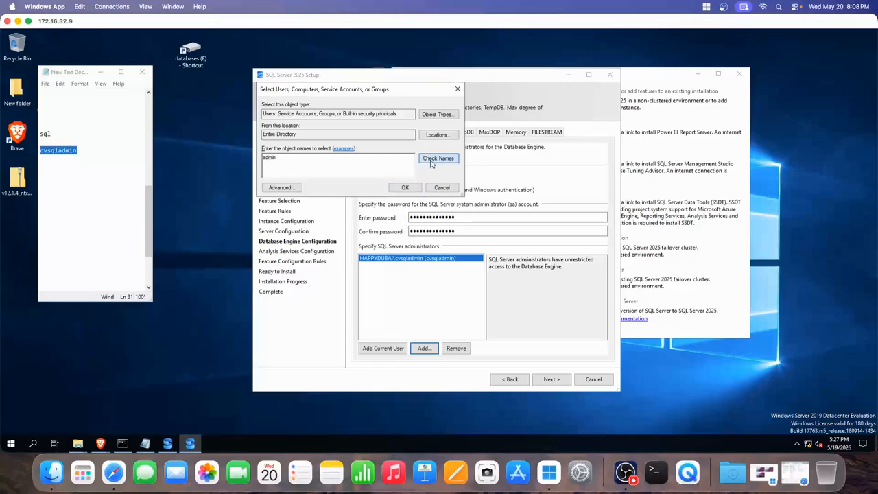
left_click(402, 190)
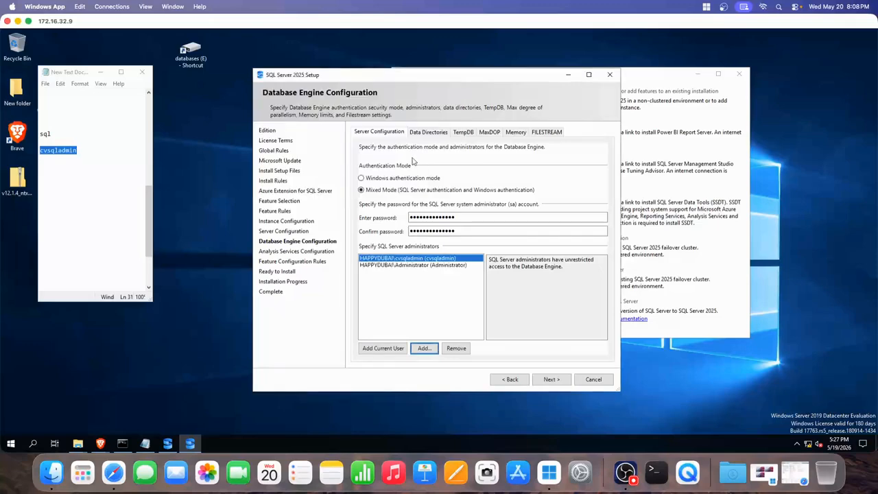
left_click(428, 350)
- Add the current user as administrator, then limit the picker's object types to computers only
left_click(383, 348)
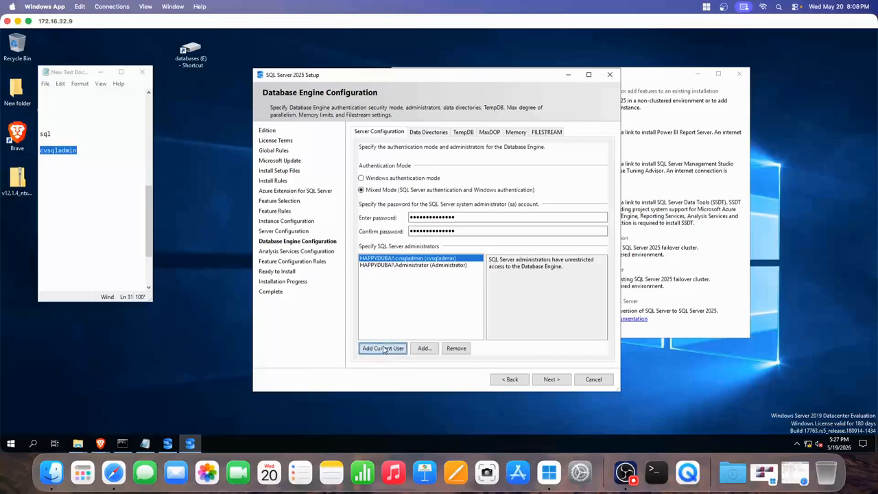
left_click(423, 348)
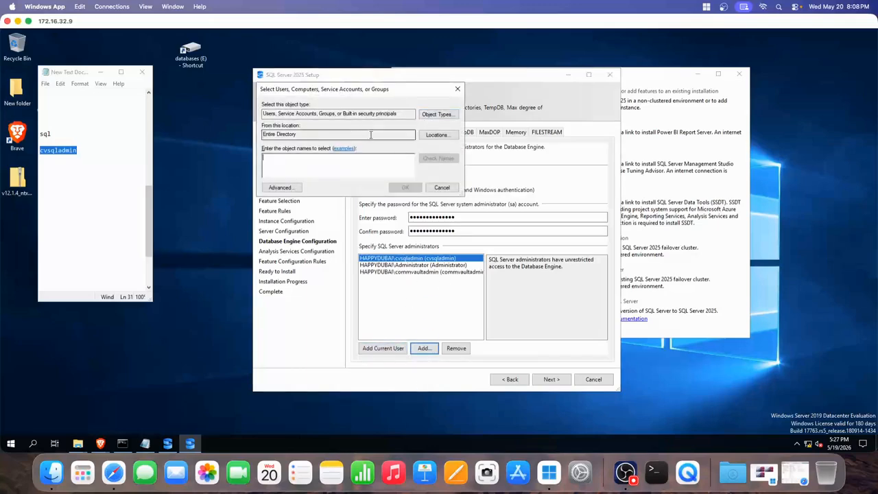
left_click(434, 114)
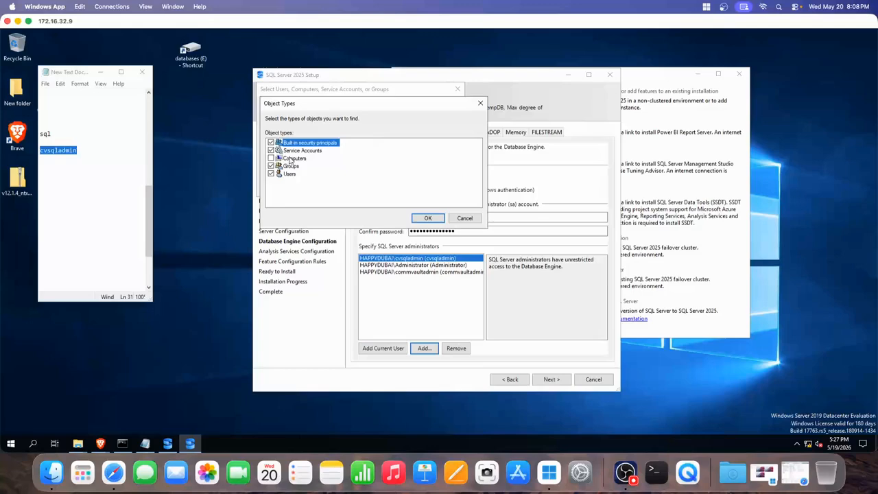
left_click(273, 159)
left_click(271, 143)
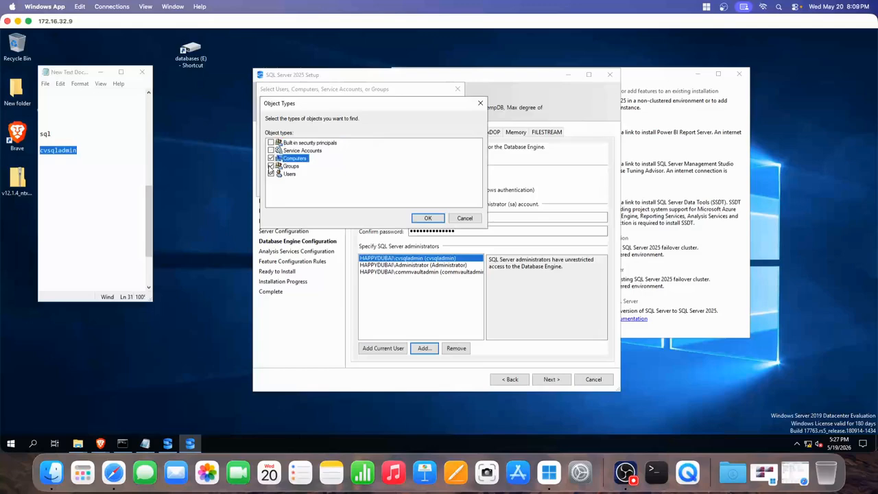
left_click(270, 175)
left_click(427, 218)
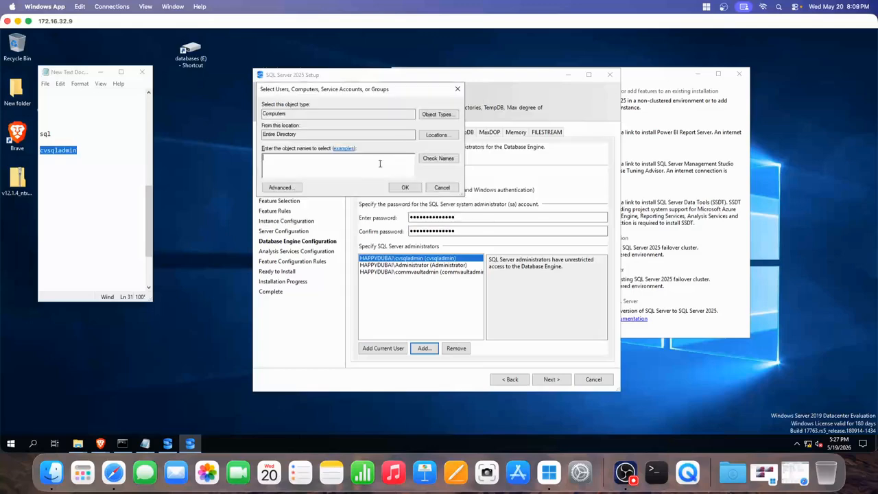
- Keep the search location as the entire directory, cancel, and reopen the account picker
left_click(437, 136)
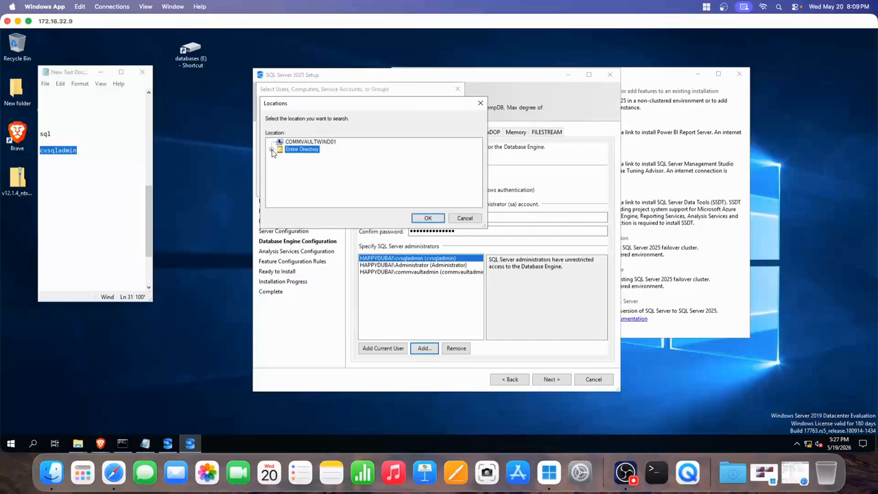
left_click(480, 103)
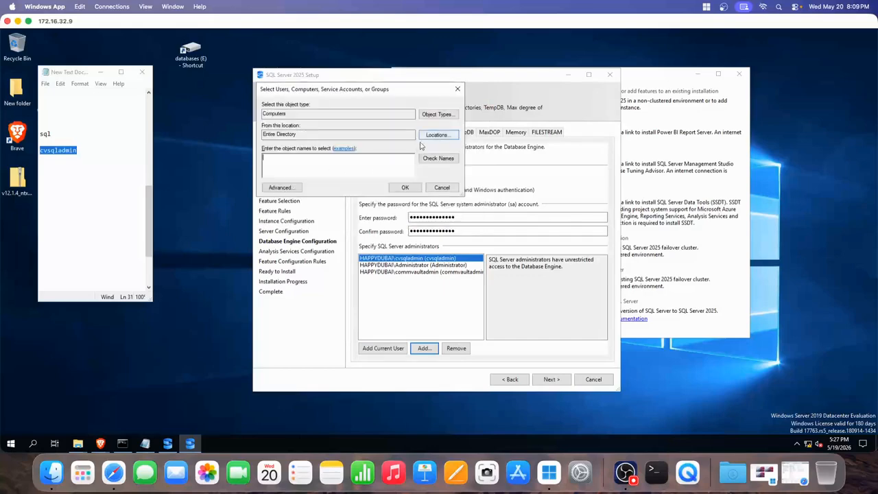
left_click(442, 188)
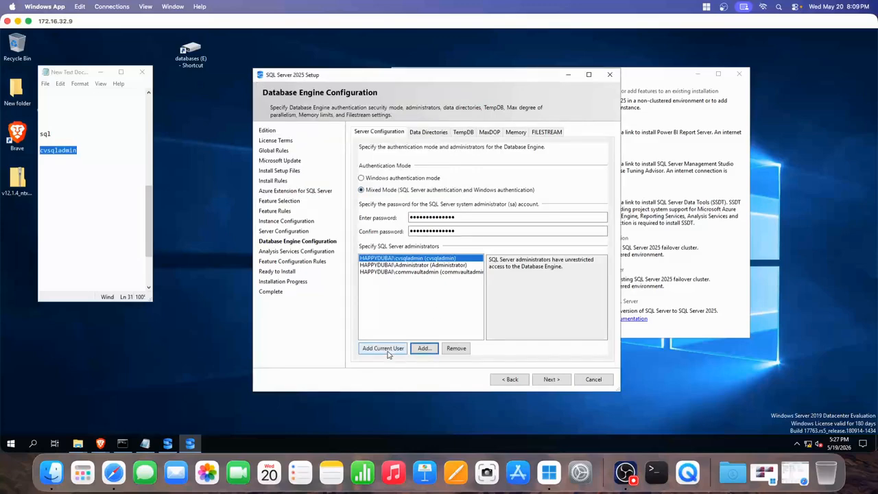
left_click(424, 349)
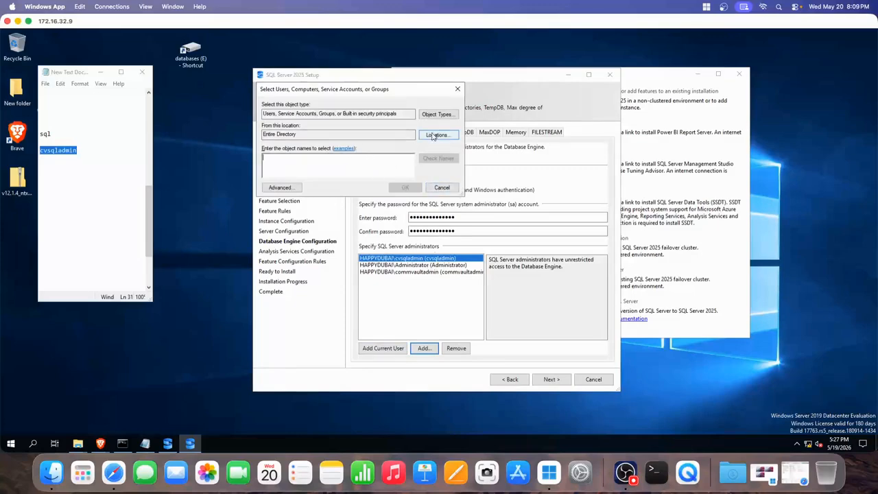
- Open the advanced account search and browse the directory locations without changing them
left_click(282, 188)
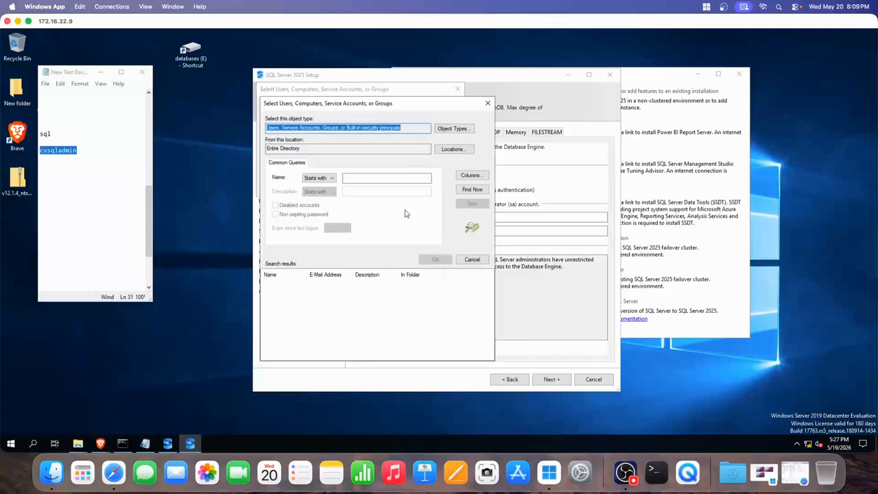
left_click(452, 150)
left_click(275, 164)
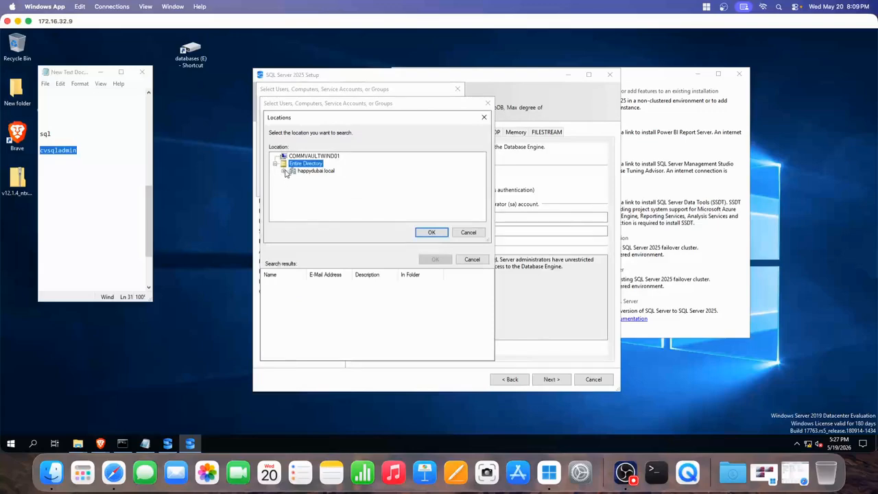
left_click(283, 171)
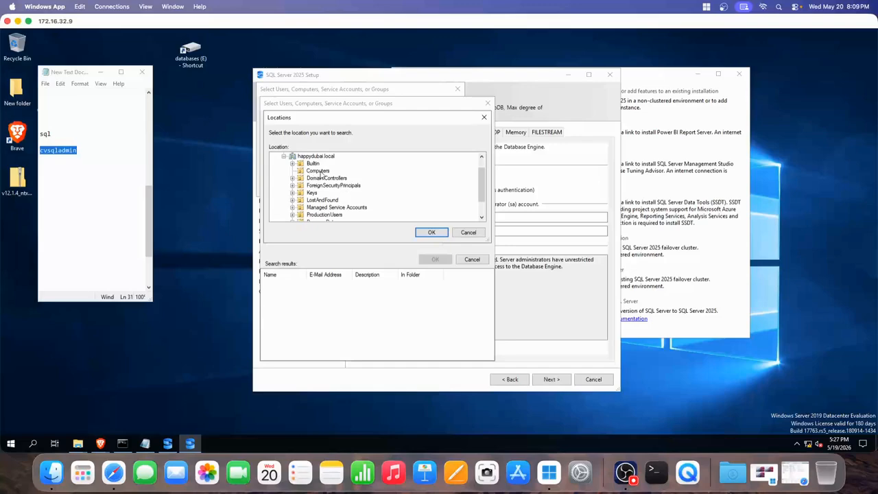
scroll(319, 190, "down", 1)
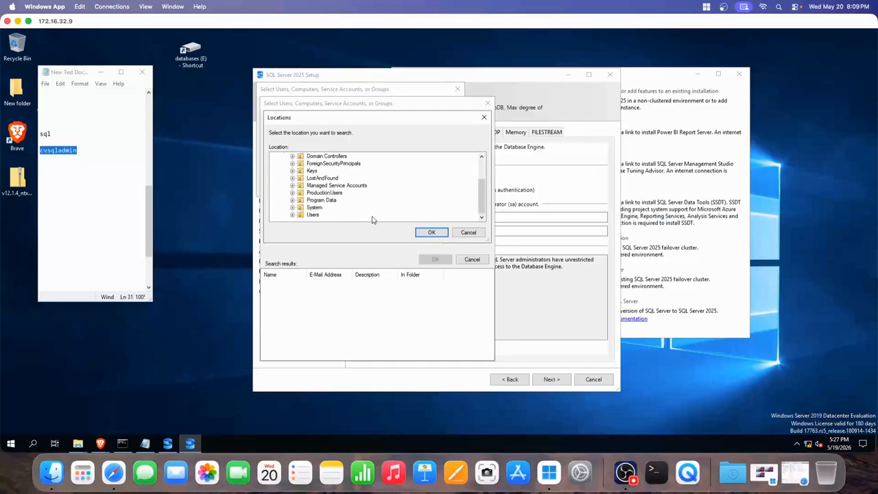
left_click(458, 236)
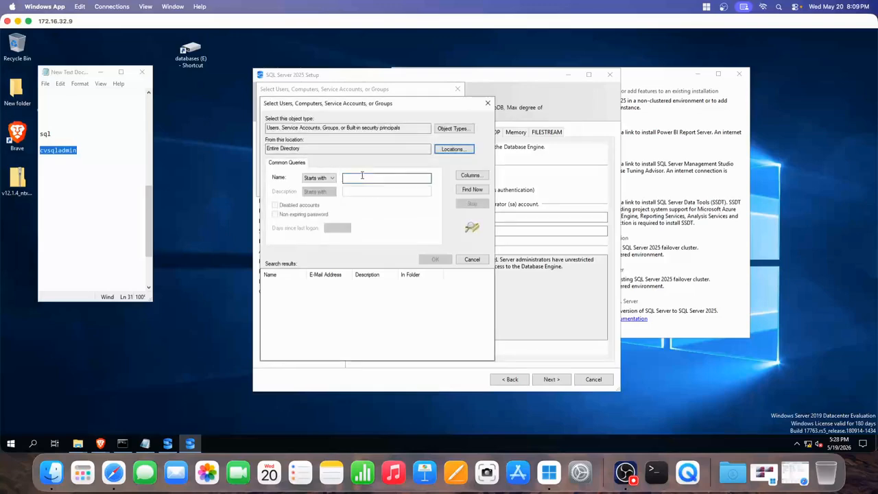
- Limit the search object types to Computers only, unticking built-in principals, service accounts, groups and users
left_click(361, 178)
left_click(453, 128)
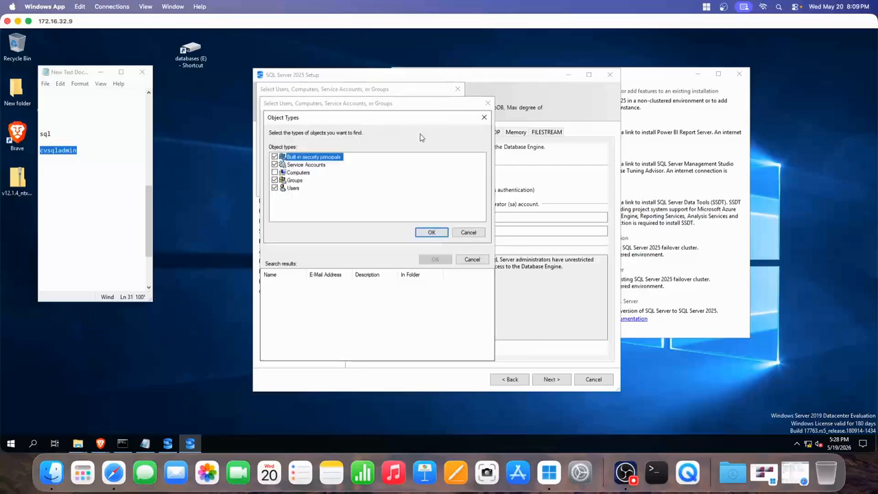
left_click(275, 157)
left_click(274, 165)
left_click(274, 180)
left_click(274, 188)
left_click(431, 231)
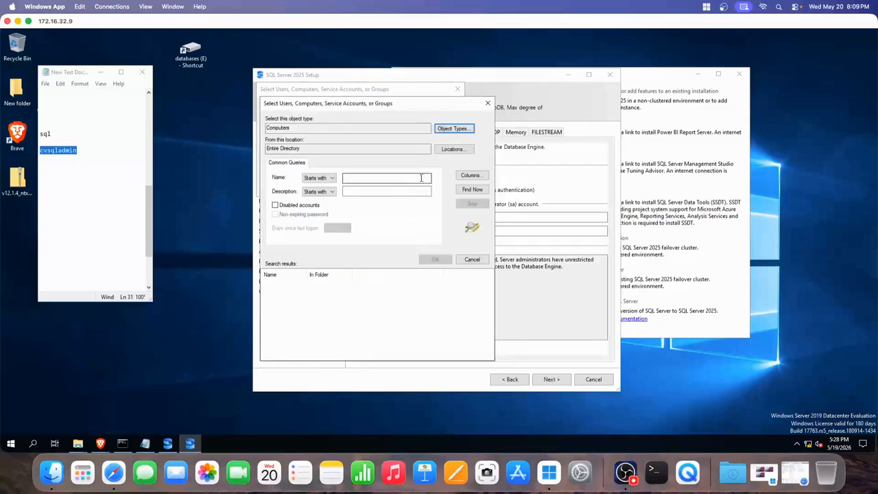
- Browse to the Computers container, cancel the location change, and return to the simple picker
left_click(450, 151)
left_click(282, 166)
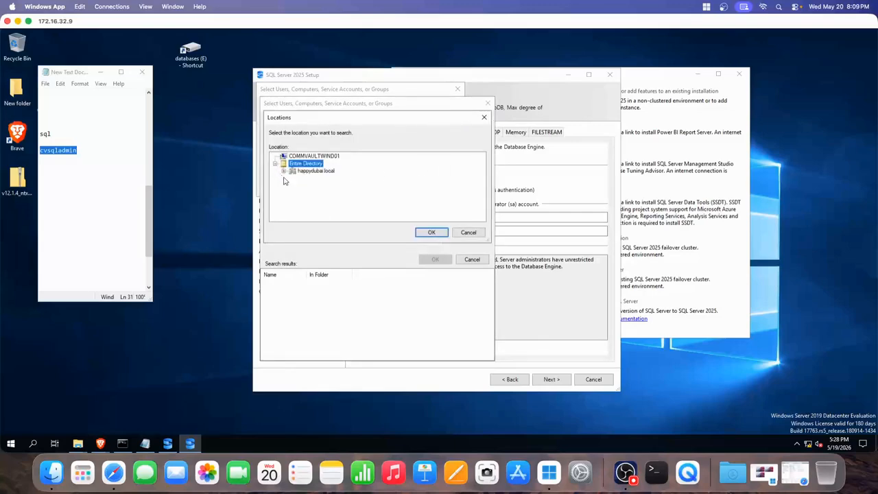
left_click(318, 172)
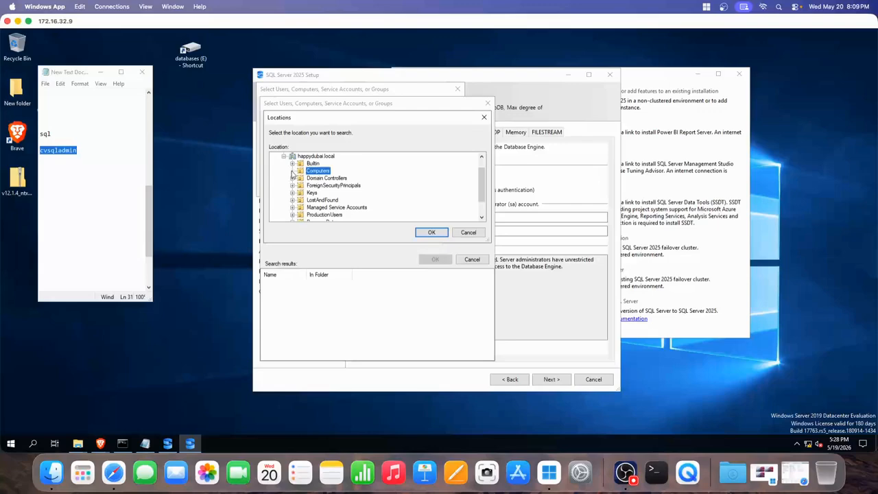
scroll(325, 190, "down", 1)
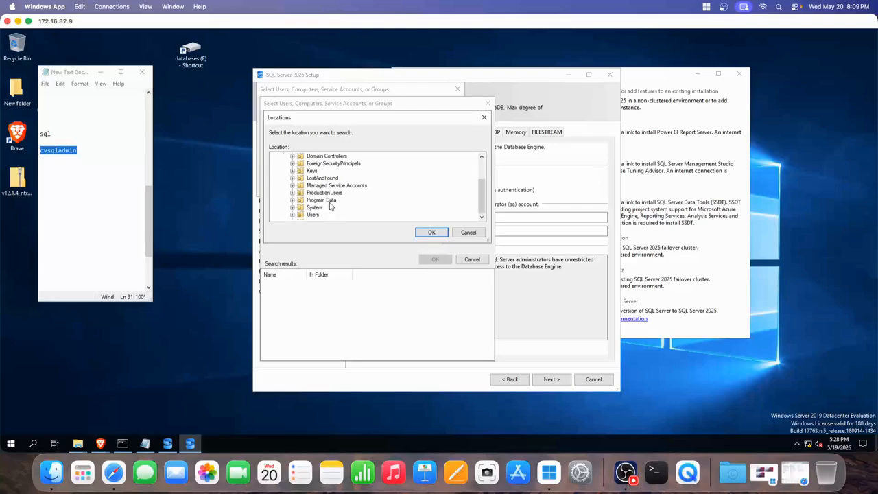
left_click(470, 233)
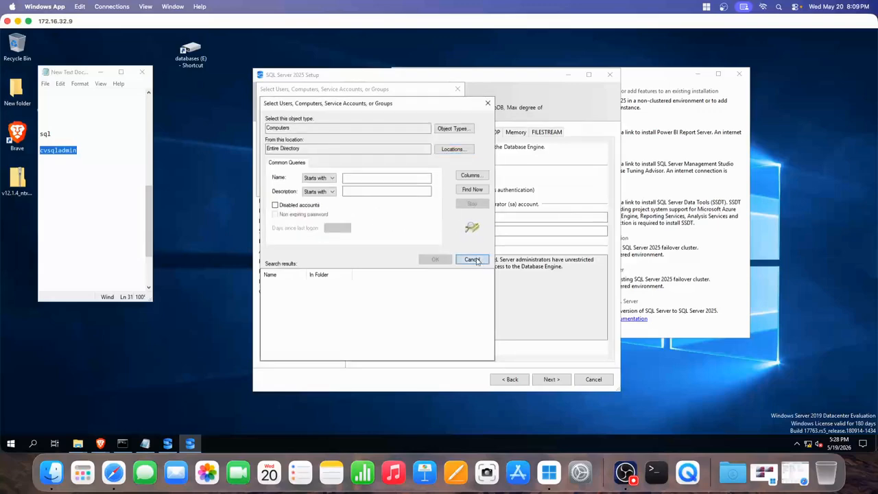
left_click(472, 259)
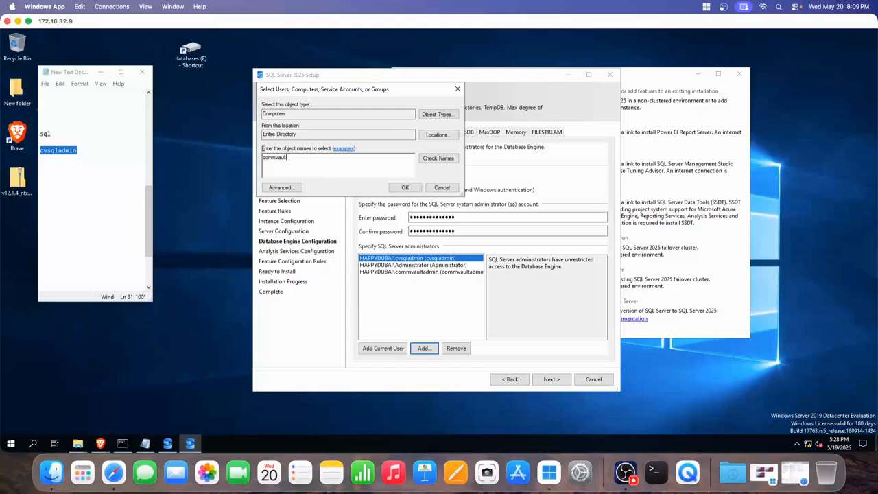
- Enter 'commvaultwindo1' and check names, dismissing the Name Not Found warnings
type("commvaultwindo")
type("1")
key("alt+c")
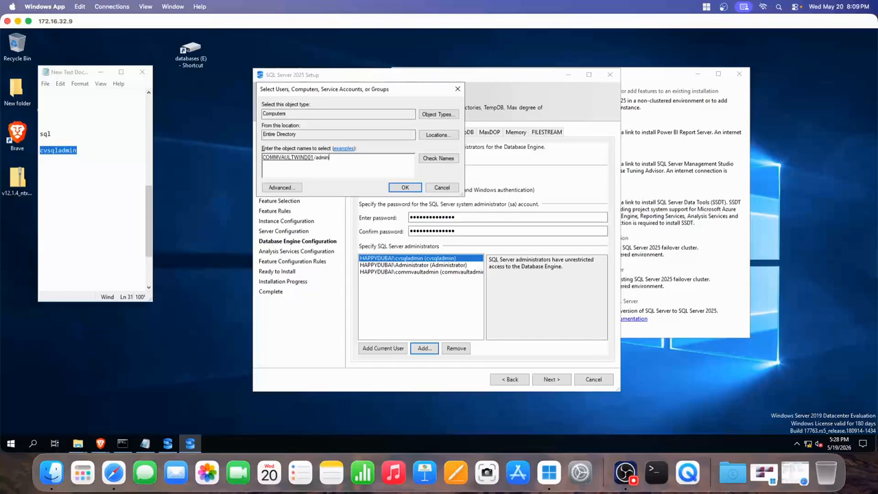
left_click(437, 157)
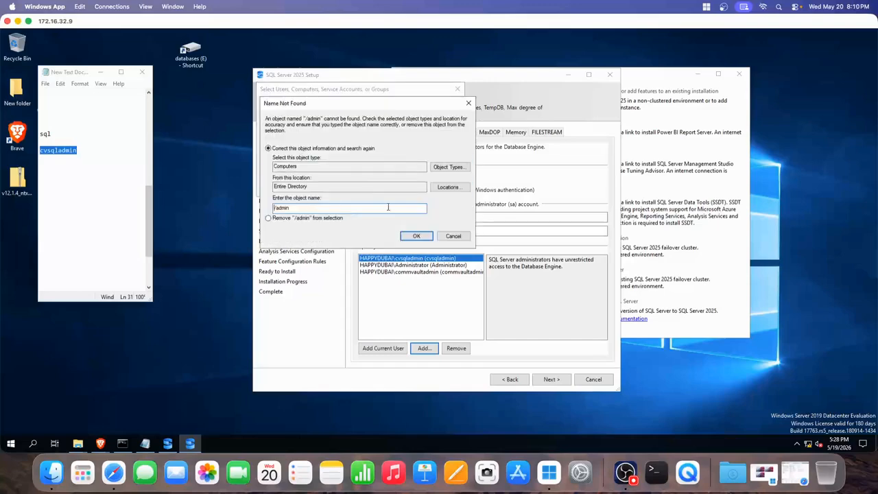
left_click(451, 235)
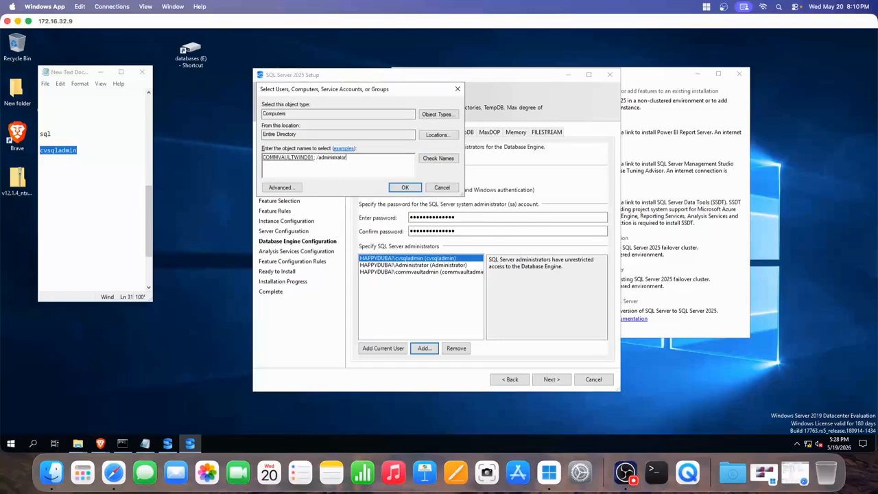
left_click(420, 159)
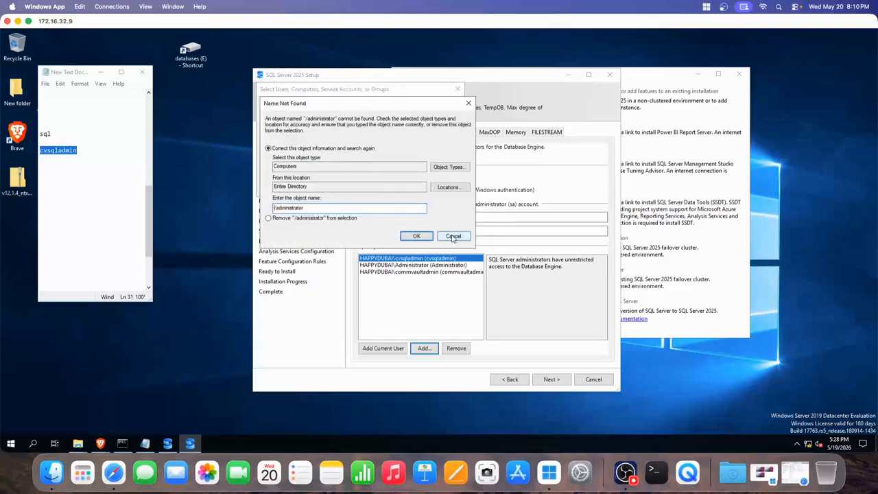
left_click(452, 235)
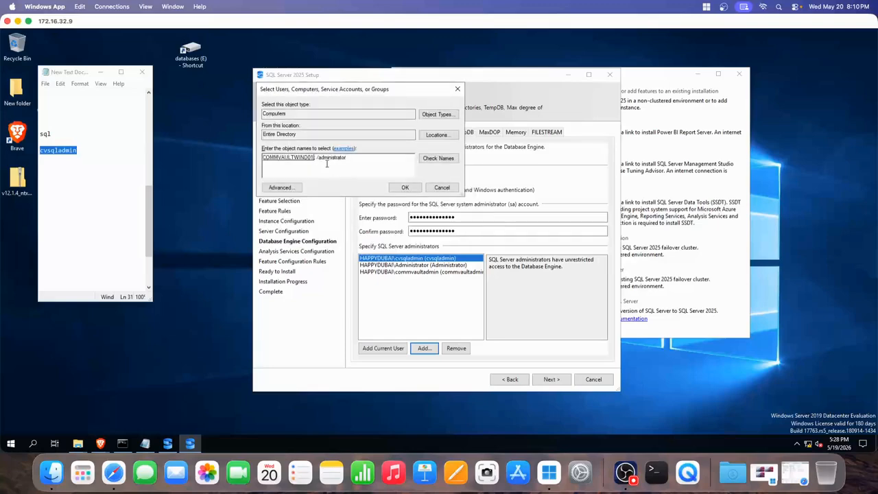
left_click(438, 159)
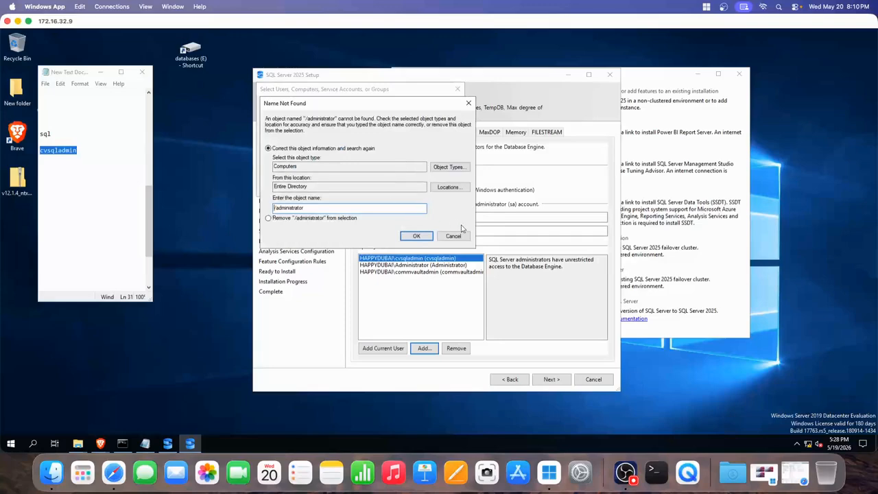
- Browse to the happydubai.local Computers container, cancel, then delete '/administrator' from the entry
left_click(441, 190)
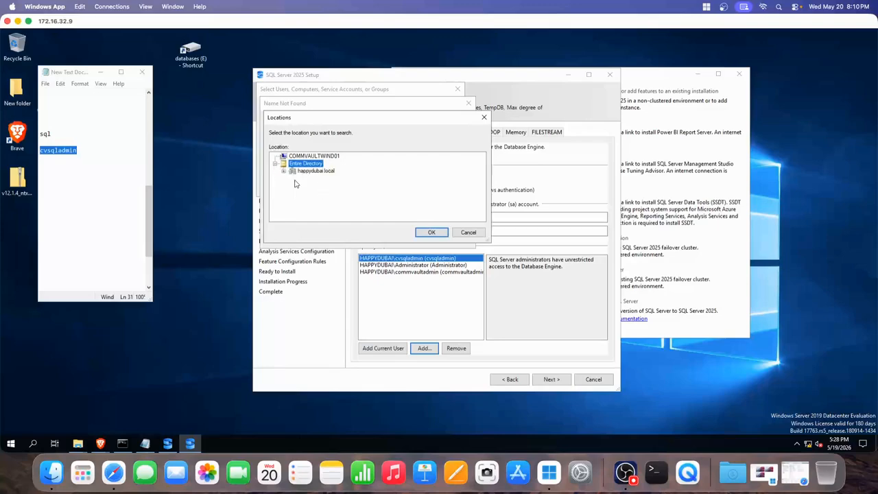
left_click(305, 171)
left_click(283, 170)
left_click(315, 171)
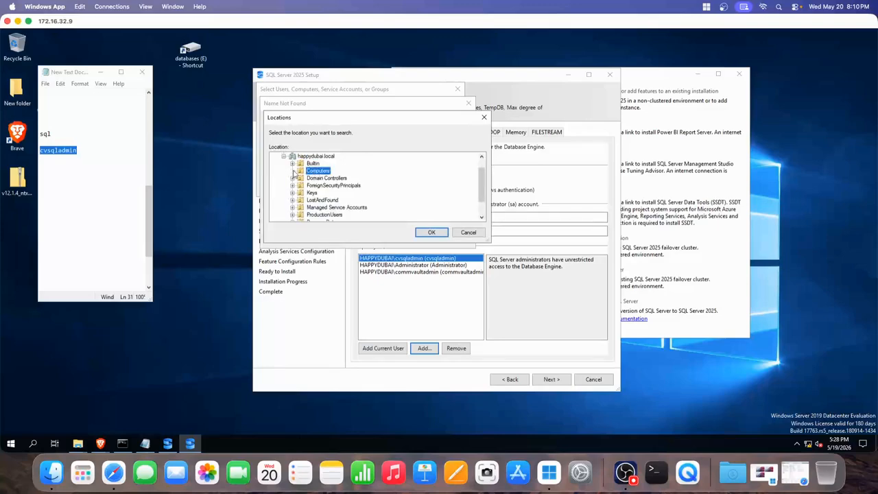
left_click(464, 232)
left_click(451, 233)
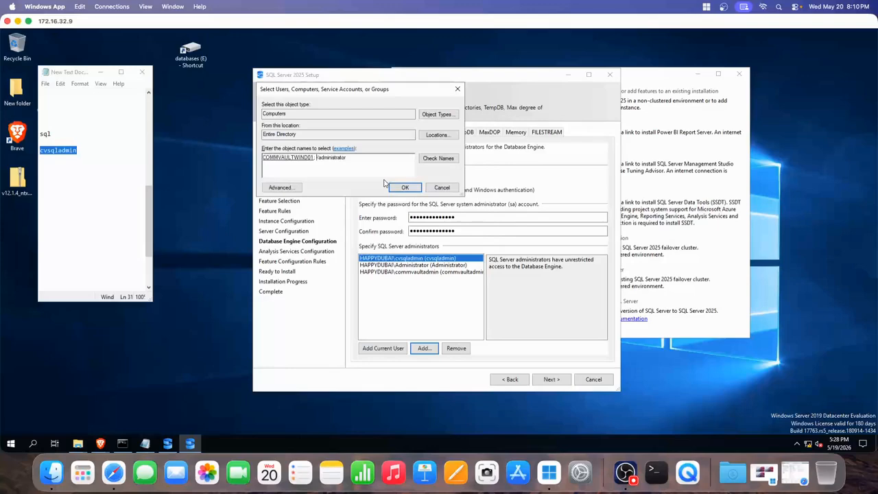
left_click_drag(321, 158, 387, 162)
key("BackSpace")
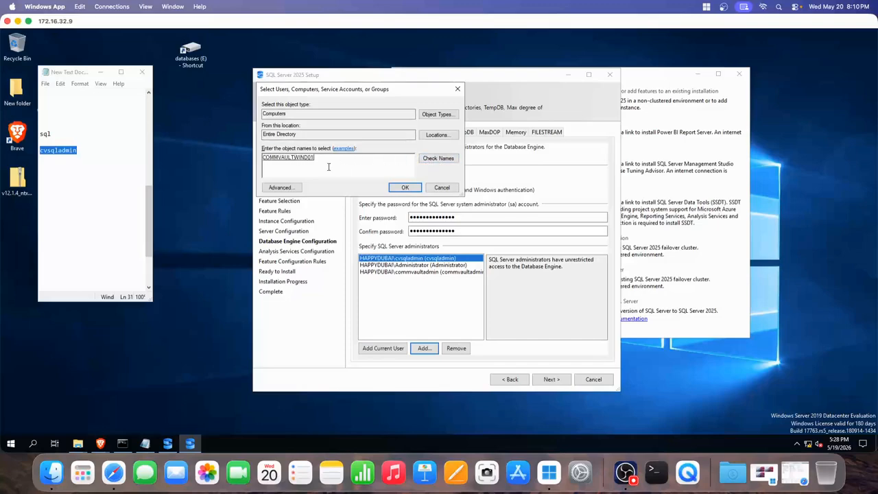
- Review Object Types and the happydubai.local locations in advanced search, cancelling both unchanged
left_click(288, 188)
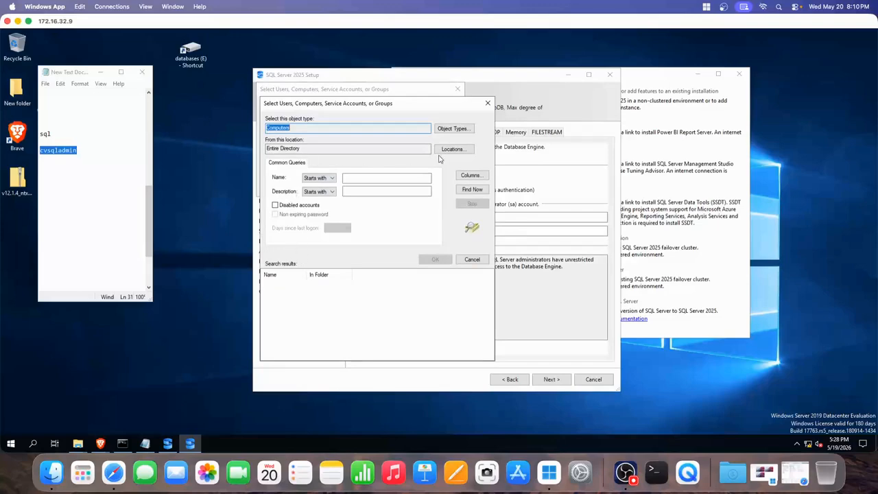
left_click(444, 129)
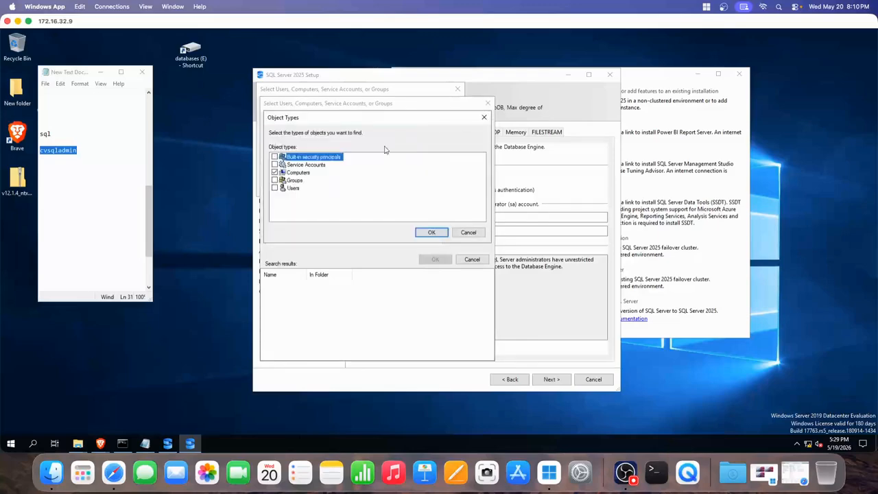
left_click(486, 117)
left_click(452, 149)
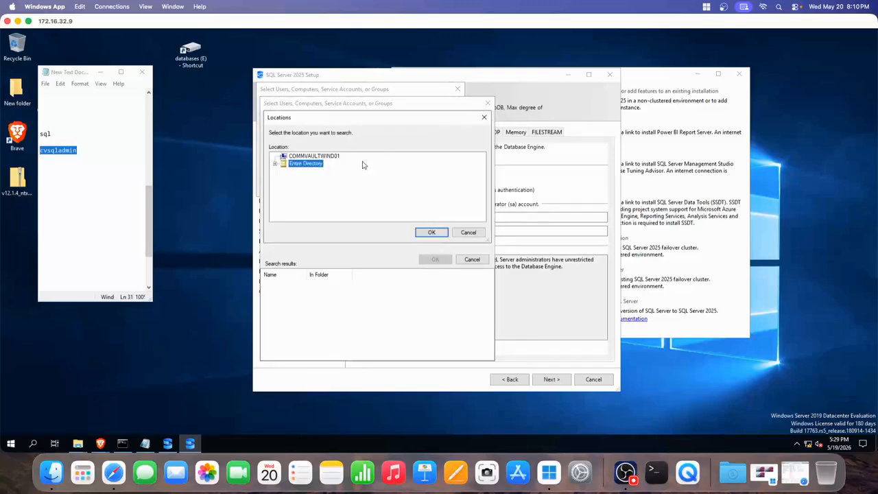
double_click(282, 165)
left_click(293, 172)
left_click(283, 171)
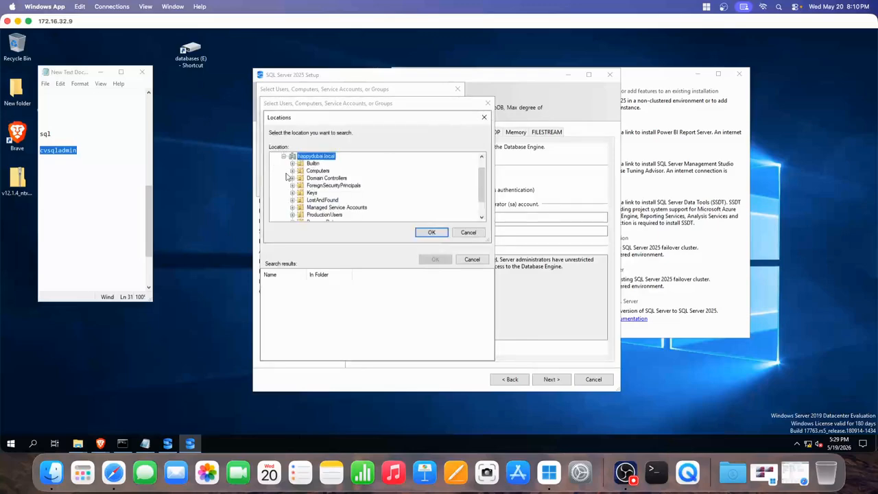
left_click(328, 178)
left_click(318, 170)
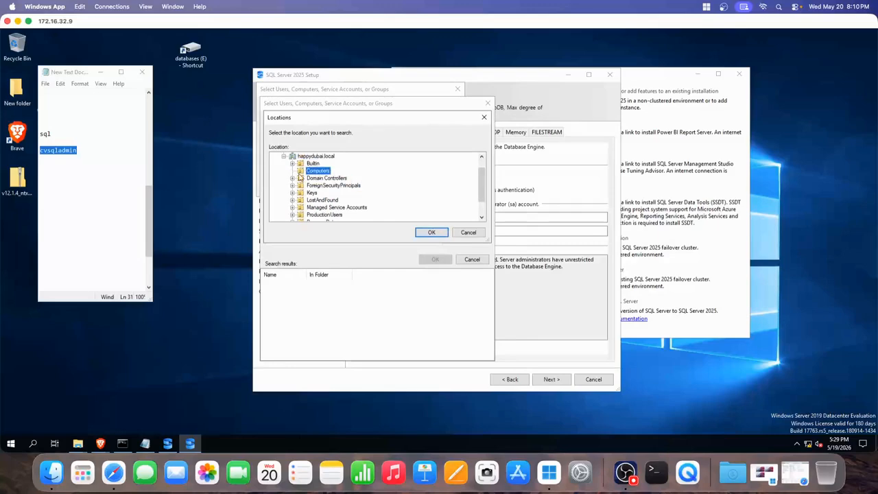
left_click(317, 178)
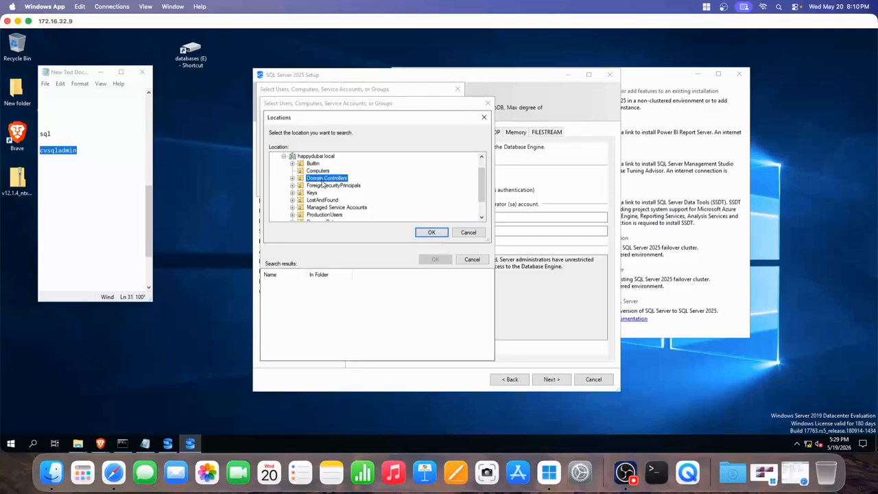
left_click(463, 234)
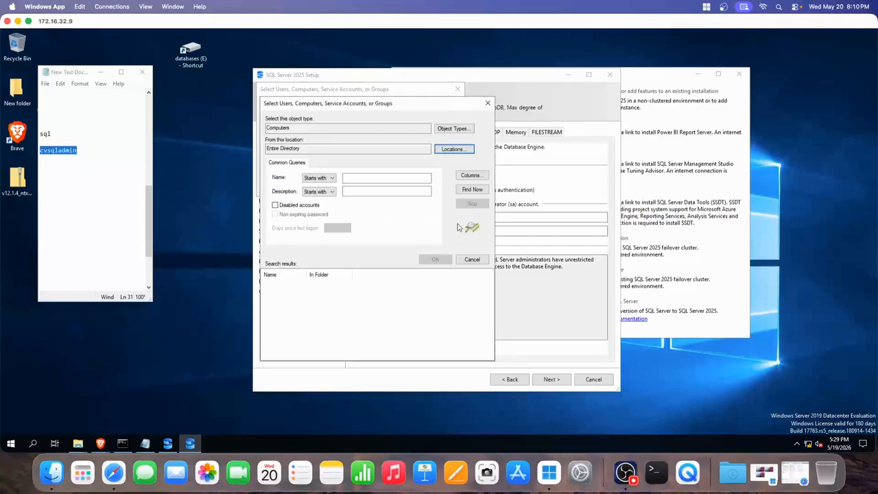
left_click(473, 261)
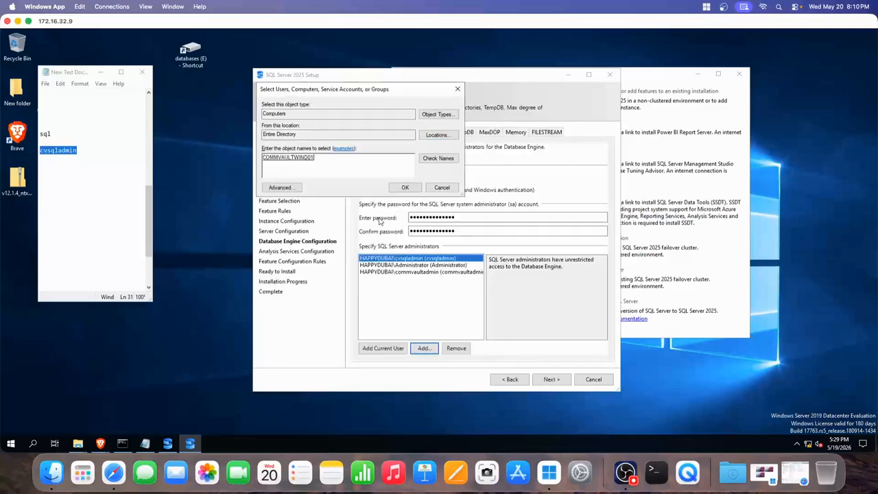
- Clear COMMVAULTWIND01 from the names box and cancel the Select Users dialog
double_click(269, 157)
key("BackSpace")
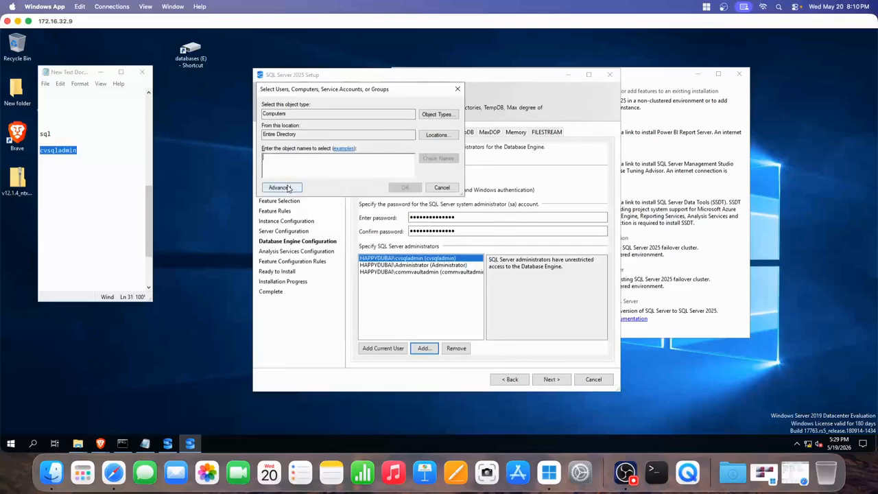
left_click(440, 188)
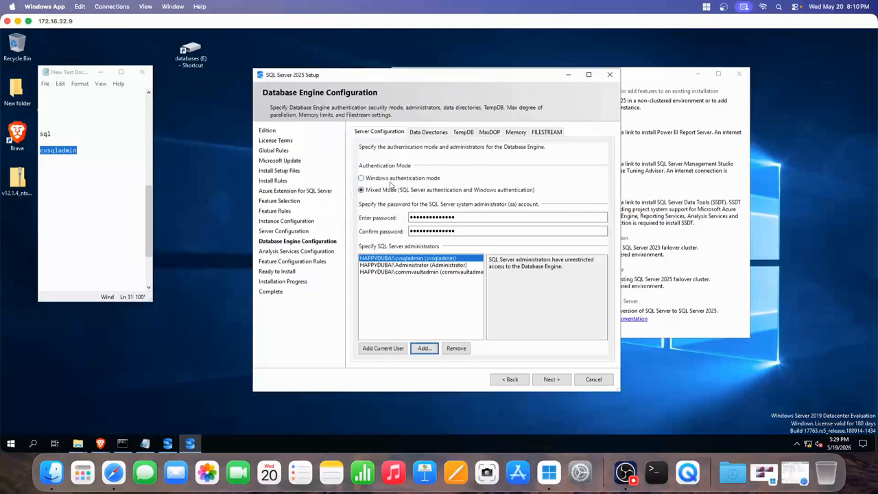
left_click(626, 472)
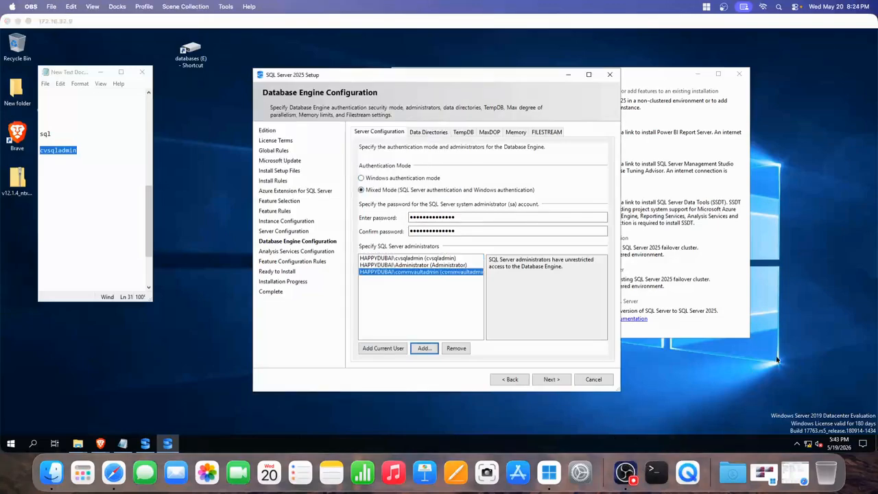
- Reopen the account picker with Add..., move it aside, and confirm users, groups and service accounts as object types
left_click(777, 359)
left_click(423, 347)
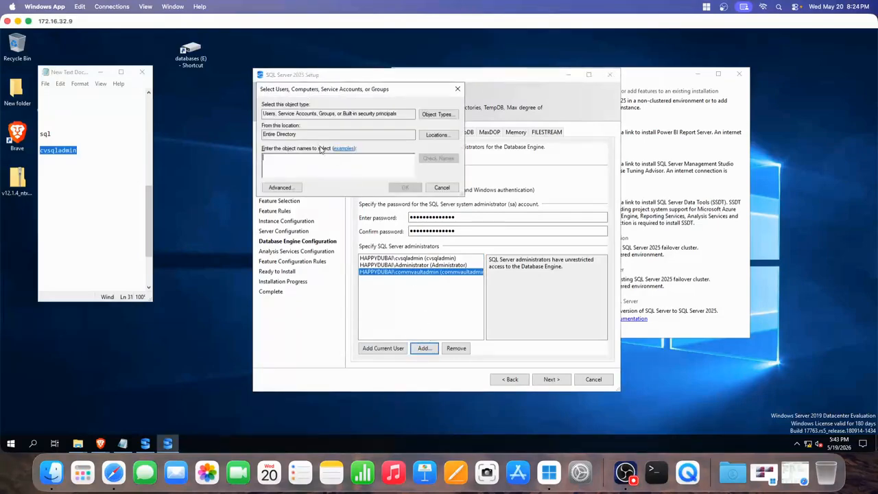
left_click_drag(328, 90, 365, 112)
left_click(472, 135)
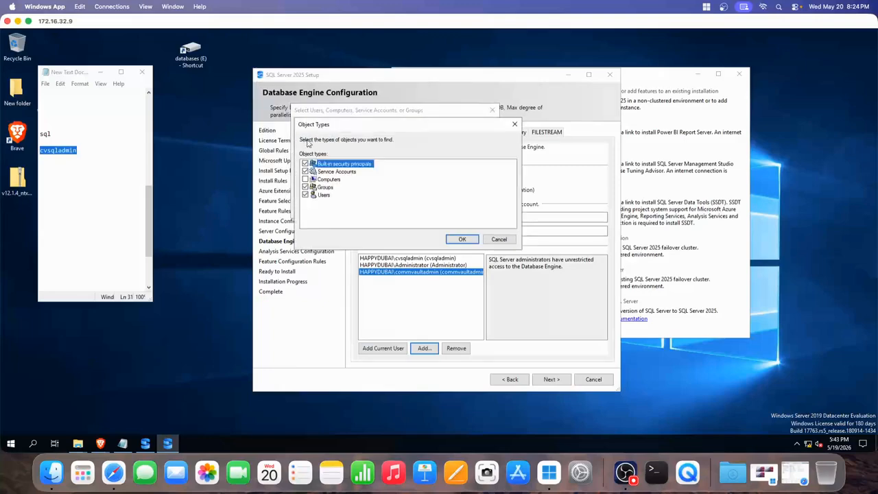
left_click(461, 239)
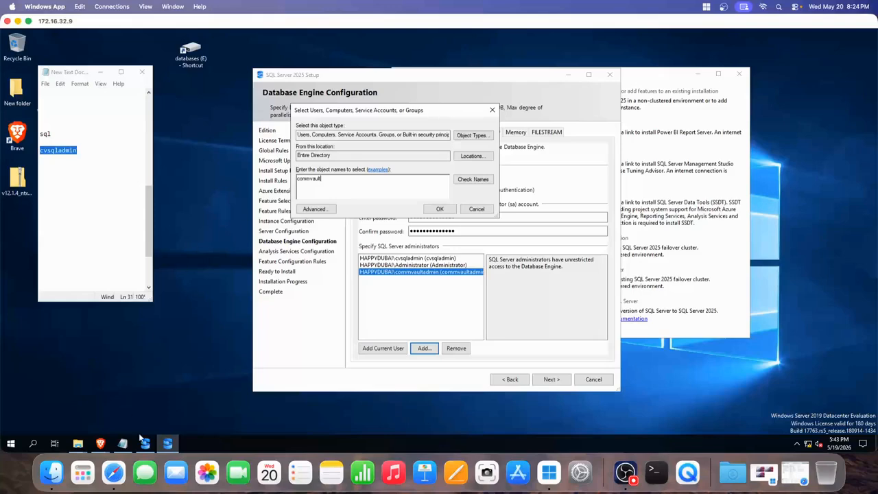
left_click(11, 444)
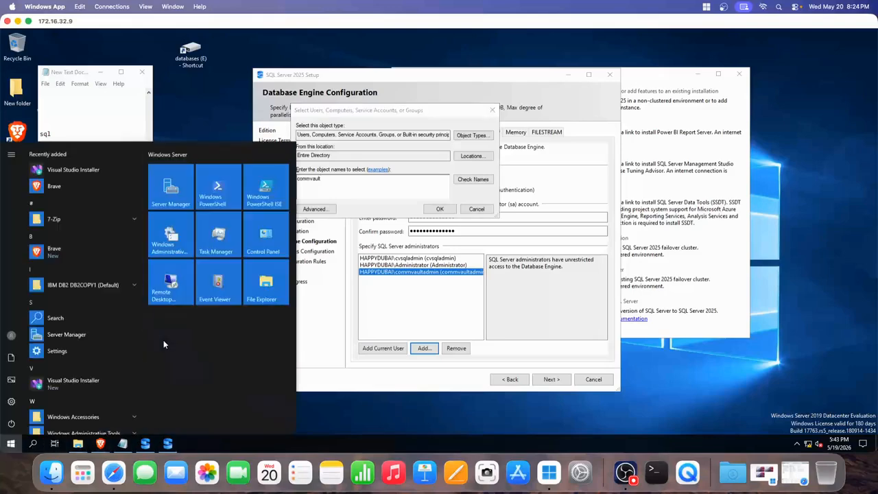
- Launch Command Prompt, run hostname to get commvaultwind01, then bring the account picker back
type("a")
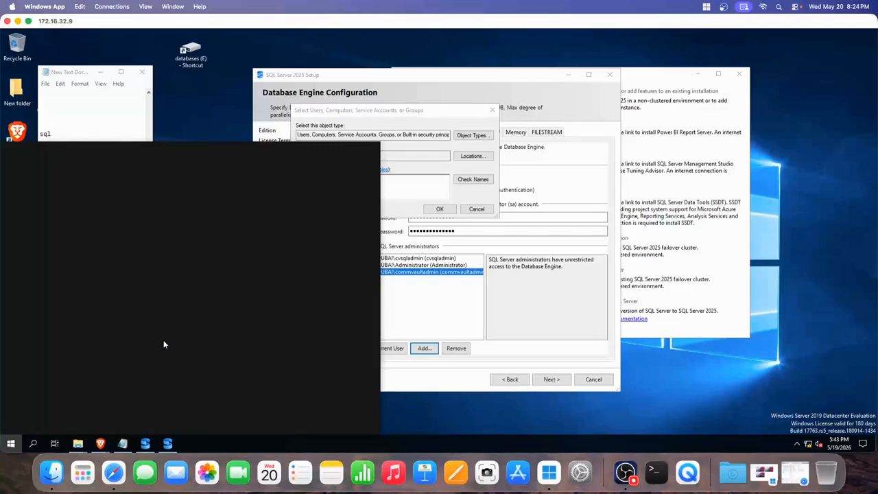
type("md")
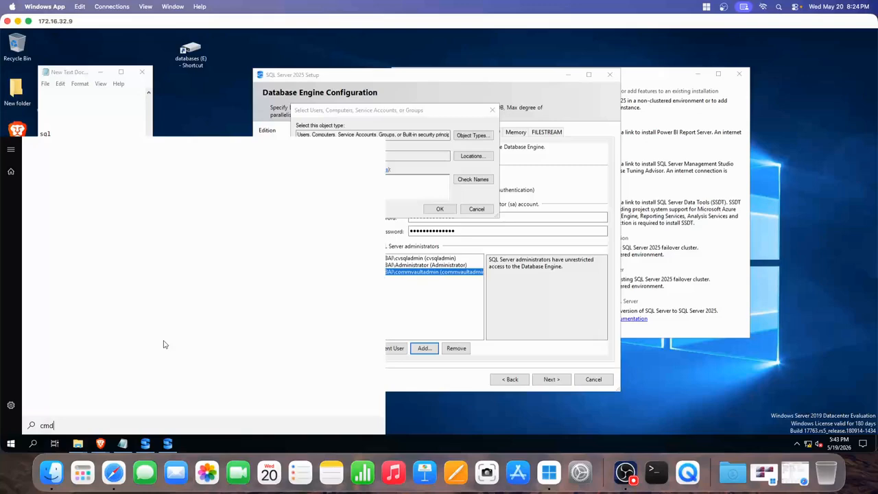
key("Return")
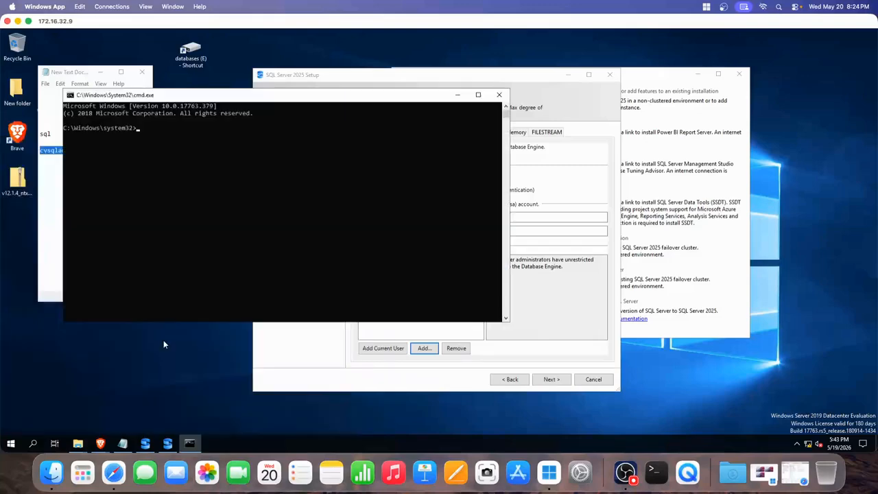
type("hsotan")
type("e")
key("Return")
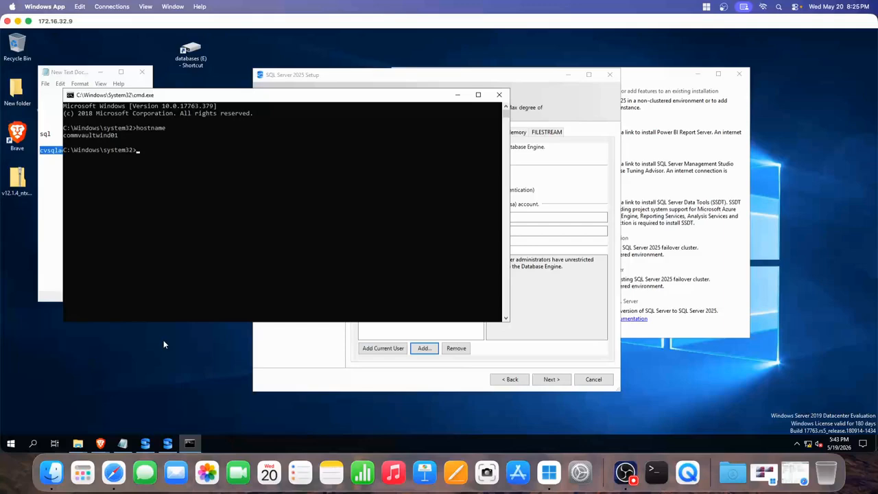
left_click_drag(272, 94, 356, 265)
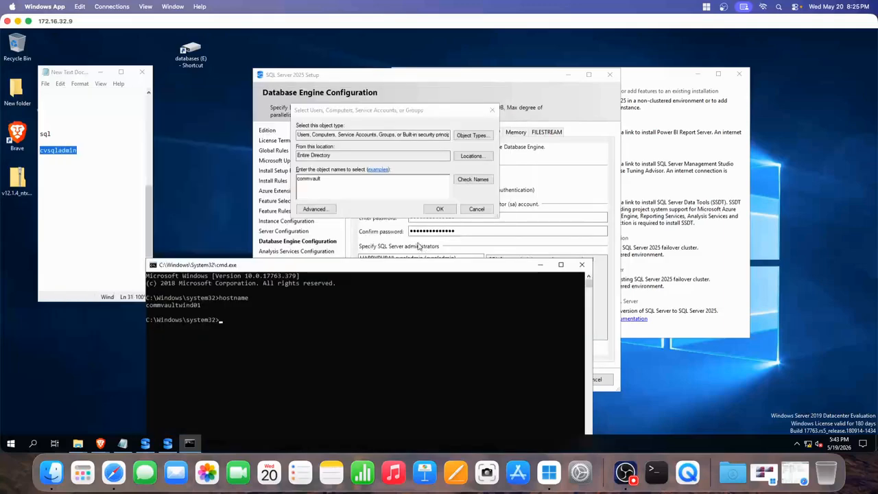
left_click(350, 183)
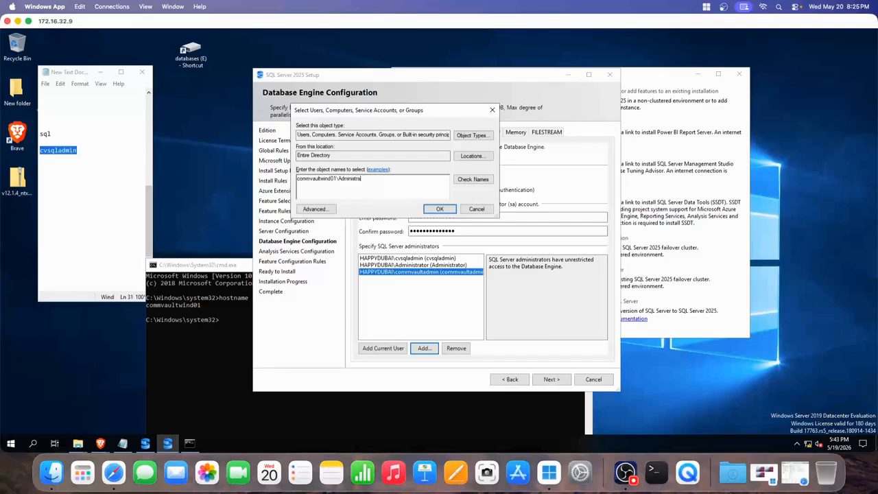
- Add COMMVAULTWIND01\Administrator as a fourth SQL Server administrator
left_click(472, 179)
left_click(438, 210)
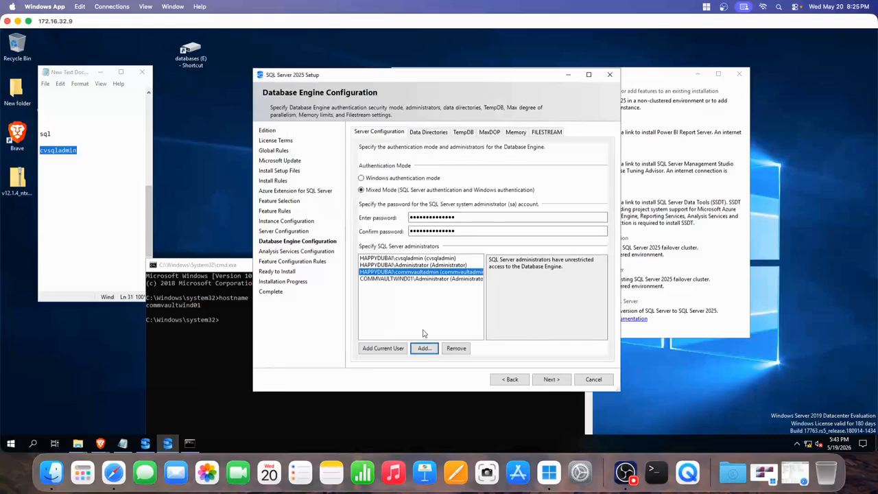
left_click(392, 299)
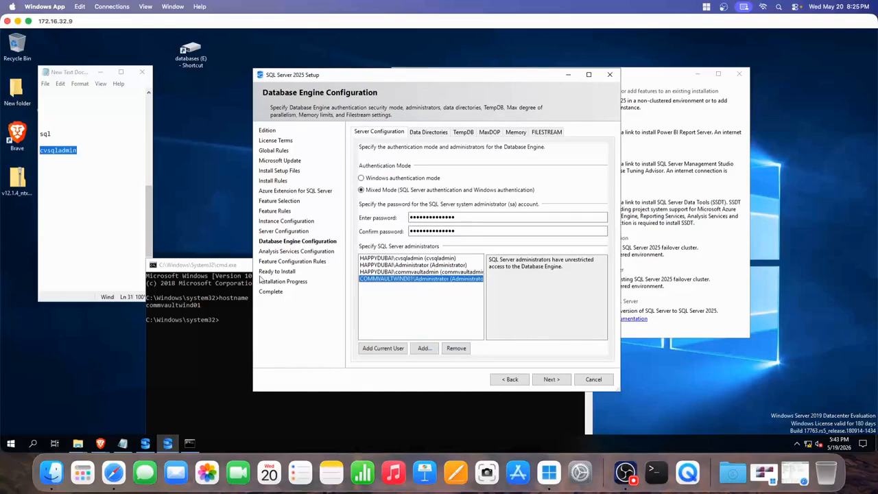
- Close the Command Prompt window and view the Database Engine Data Directories
left_click(226, 270)
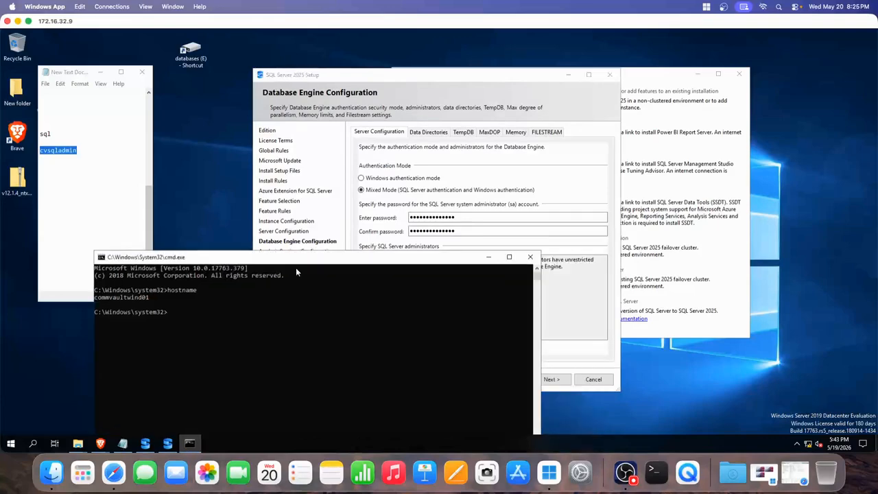
left_click(530, 258)
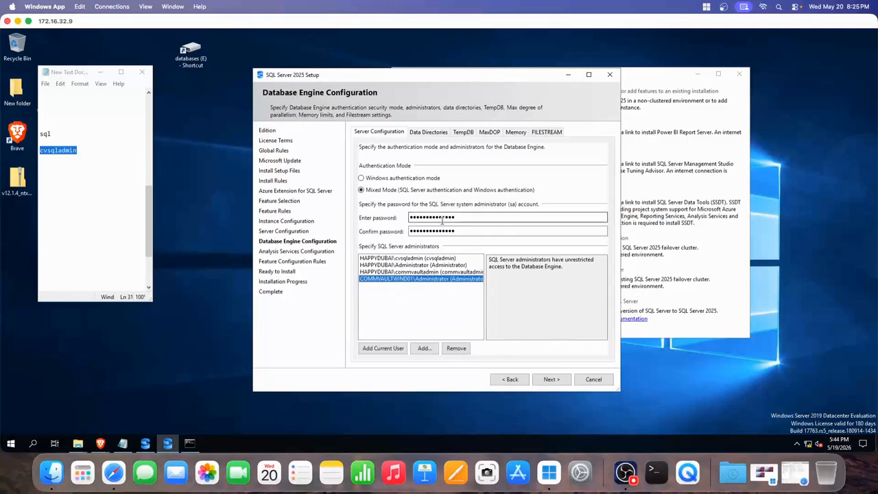
left_click(420, 133)
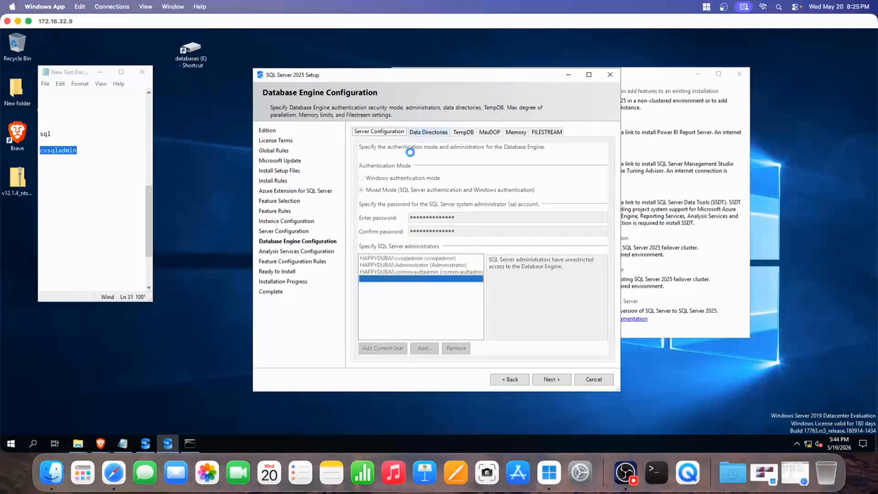
- Review the TempDB file settings, then the MaxDOP setting of 1 for one CPU core
left_click(458, 133)
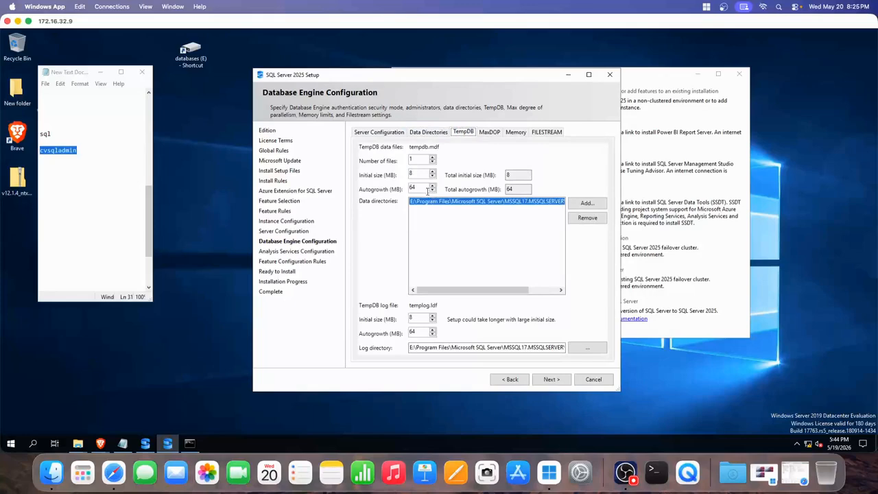
left_click(489, 133)
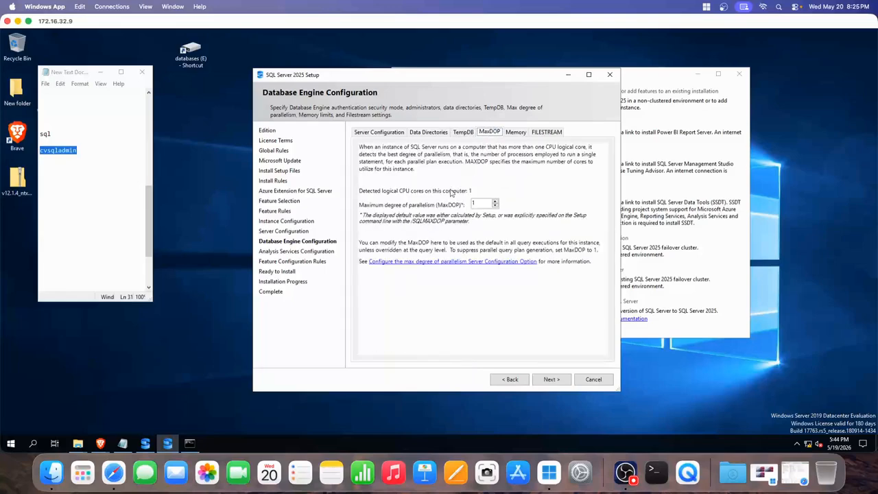
- Choose recommended memory limits on the Memory tab and try editing the max server memory value
left_click(515, 132)
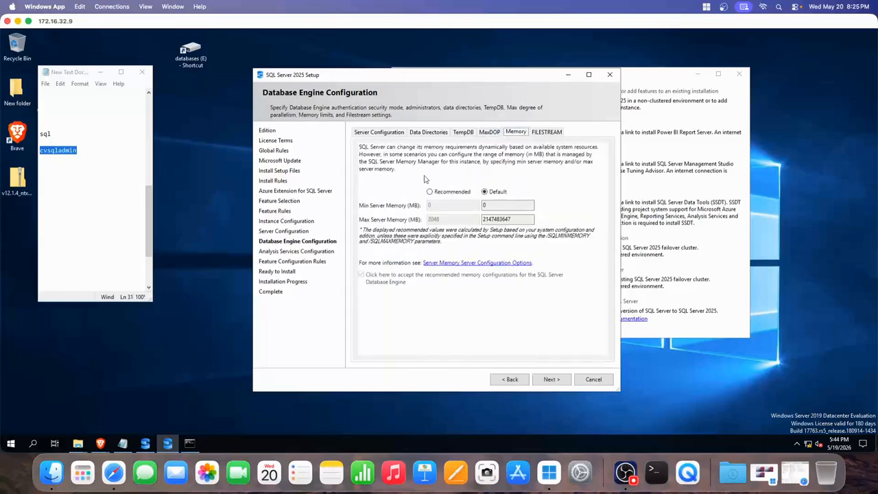
left_click(430, 193)
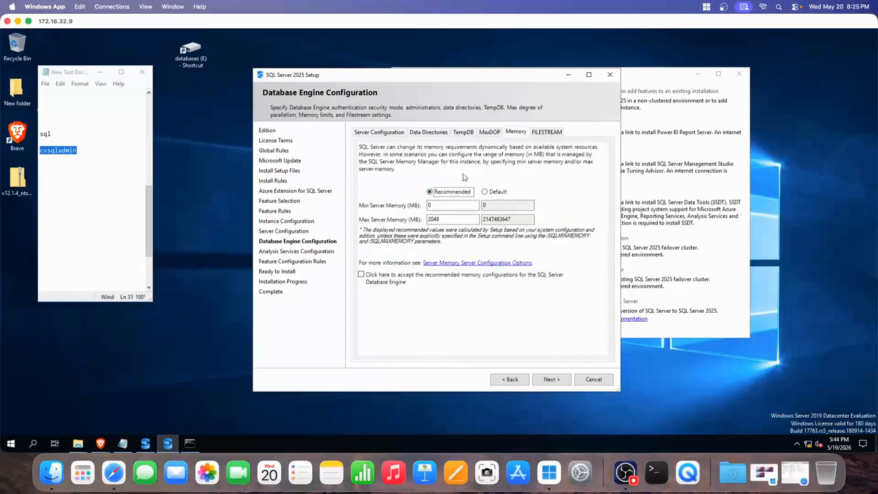
left_click_drag(444, 219, 425, 219)
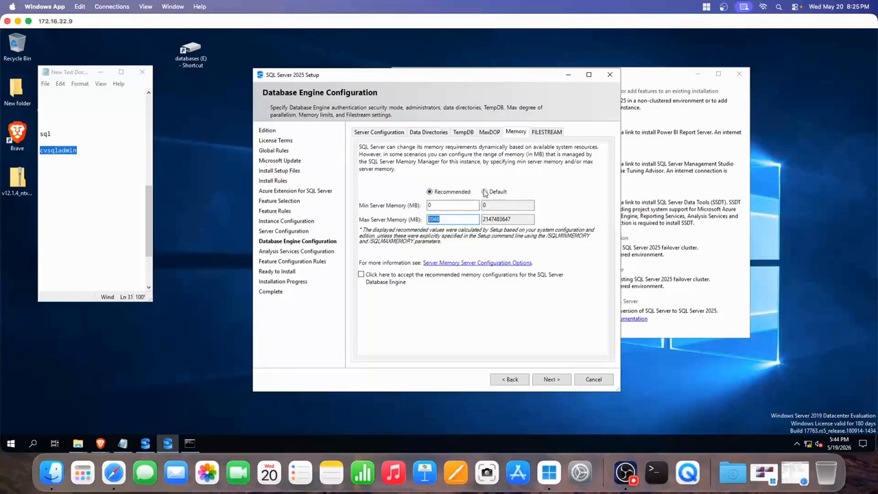
left_click_drag(483, 218, 522, 219)
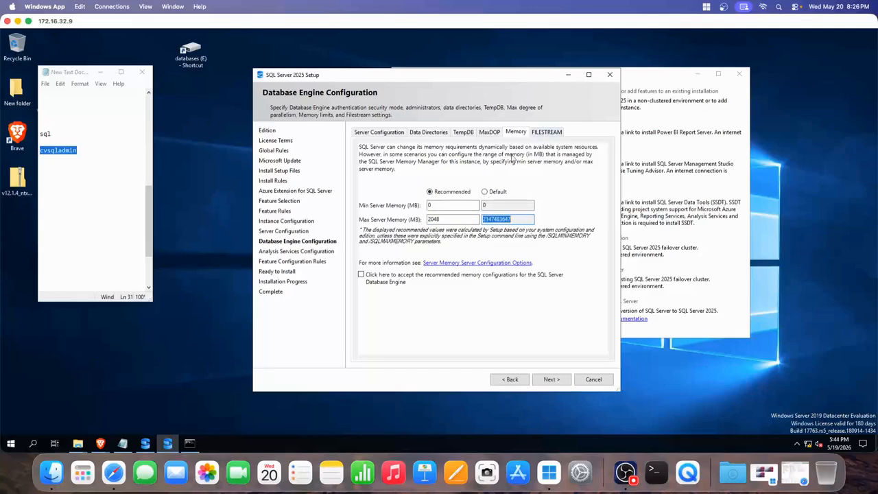
double_click(458, 220)
type("10")
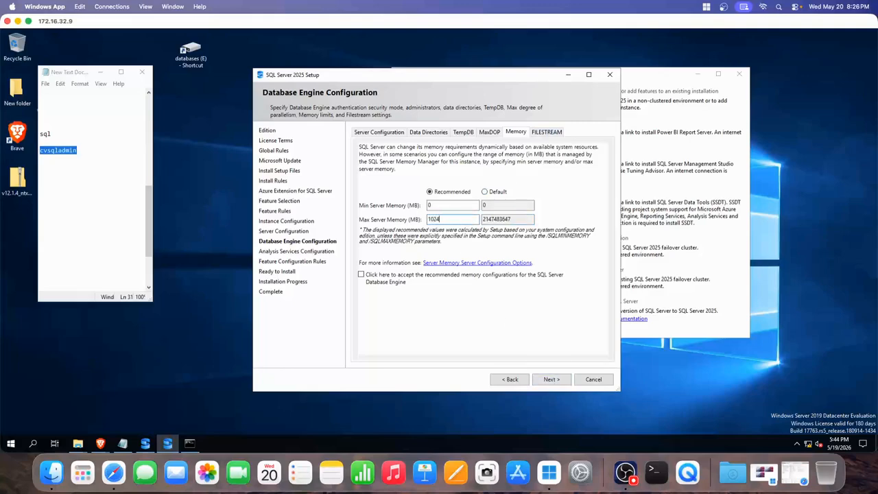
left_click(541, 378)
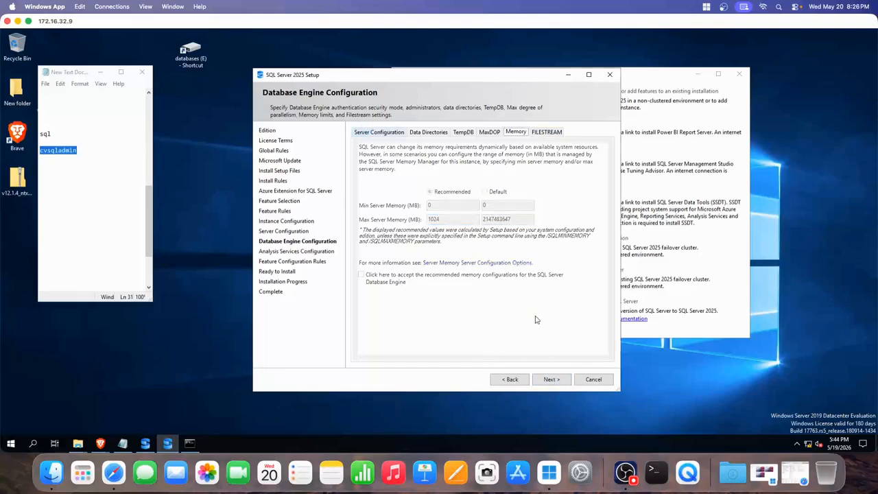
left_click(550, 382)
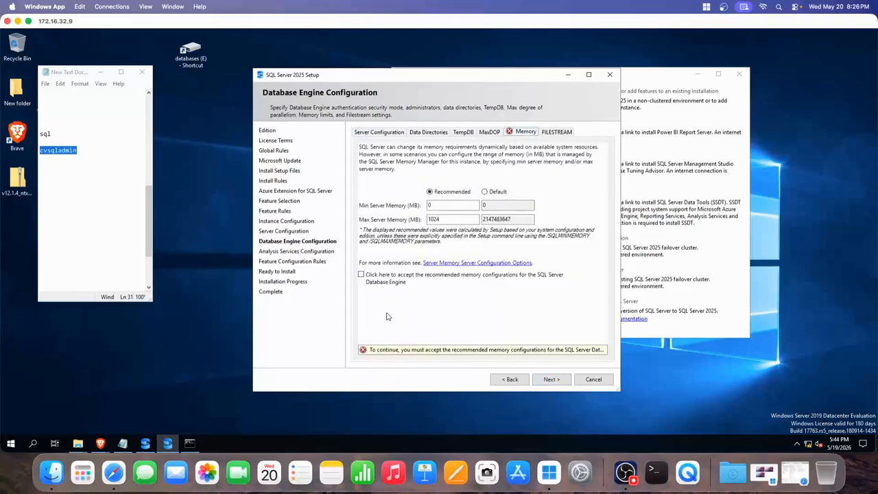
- Set max server memory back to 2048 MB, accept the recommended memory, and continue
double_click(443, 221)
type("2048")
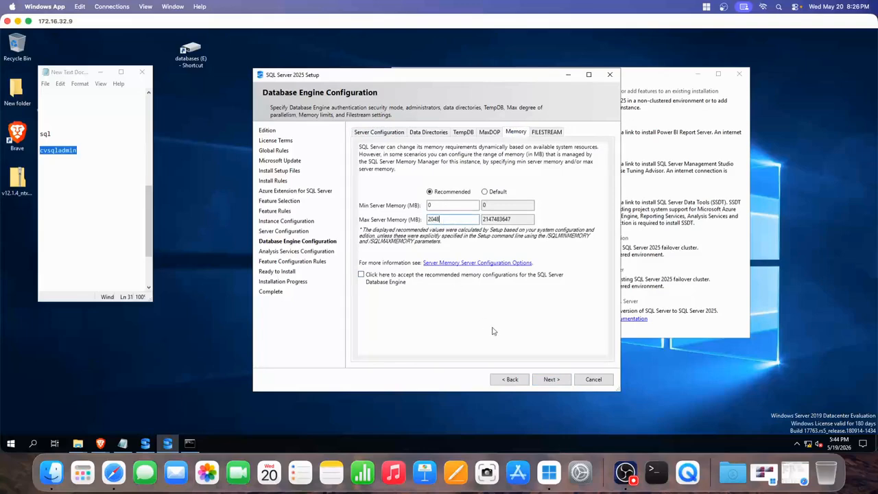
left_click(552, 381)
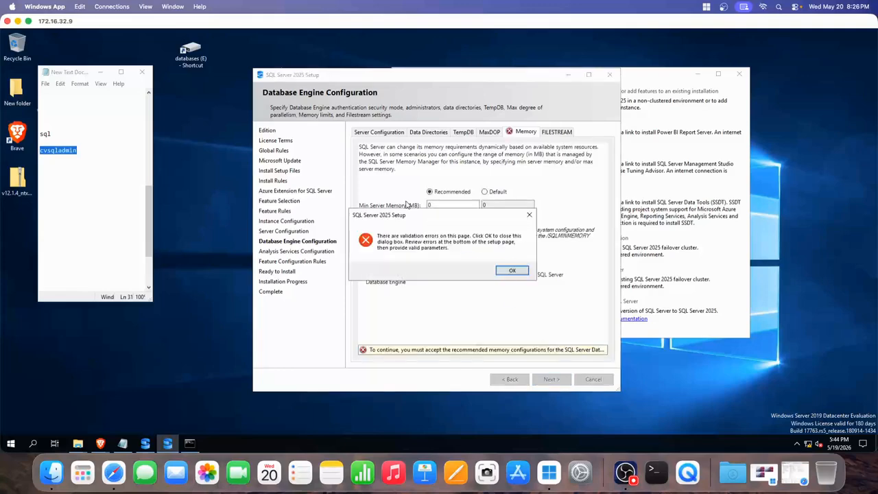
left_click(511, 271)
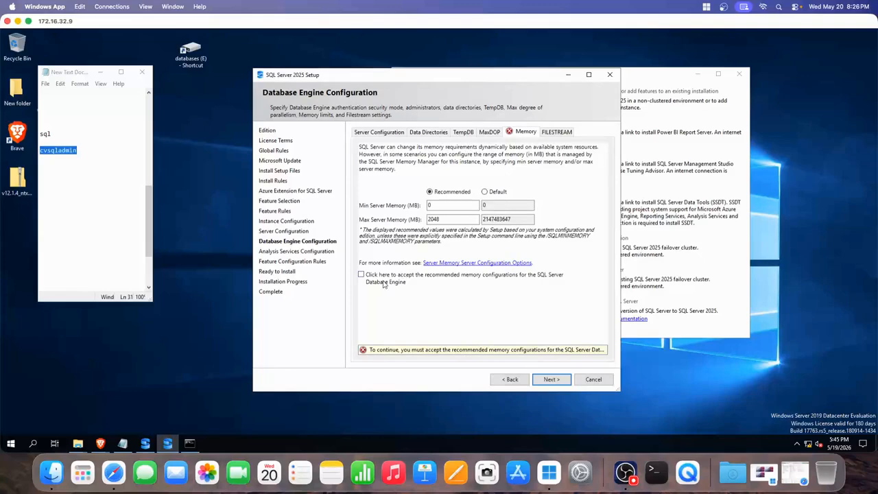
left_click(361, 275)
left_click(552, 379)
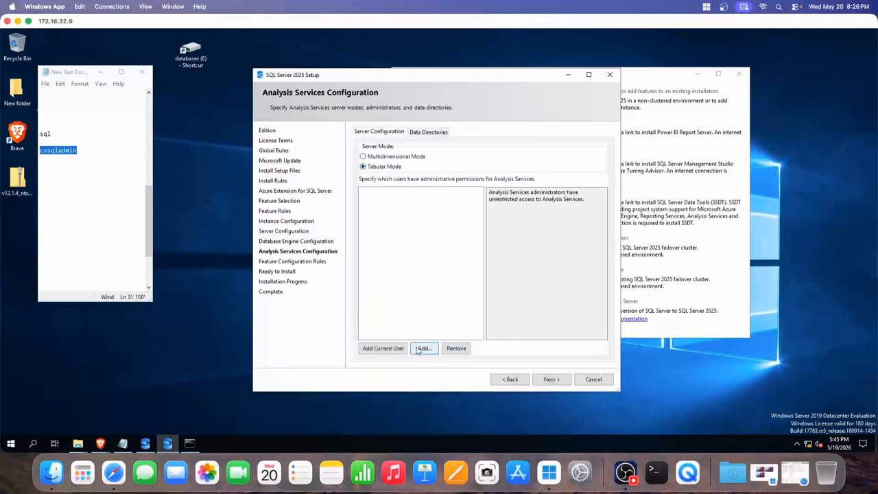
- Add the current user and the pasted domain admin account as Analysis Services administrators
left_click(378, 350)
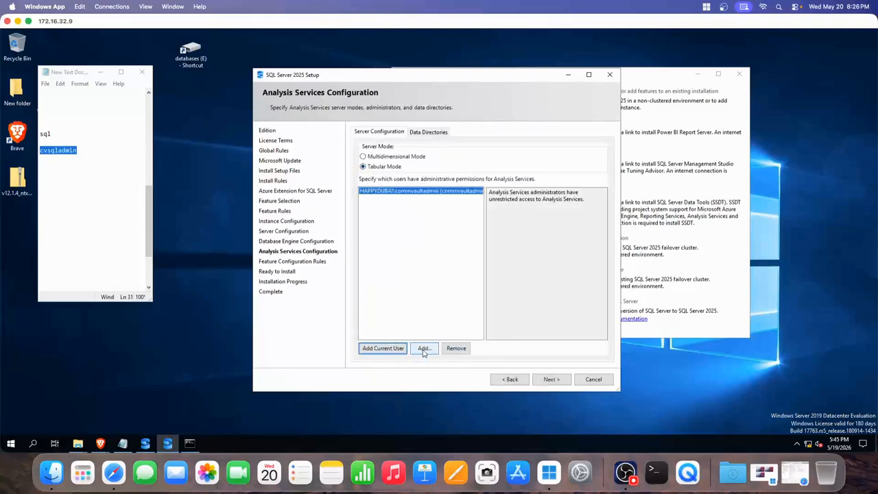
left_click(423, 348)
left_click_drag(341, 84, 505, 160)
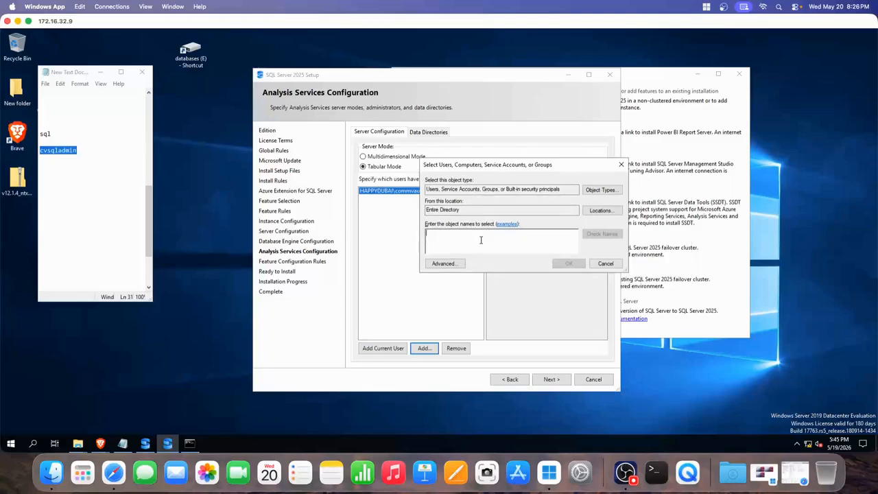
left_click(73, 157)
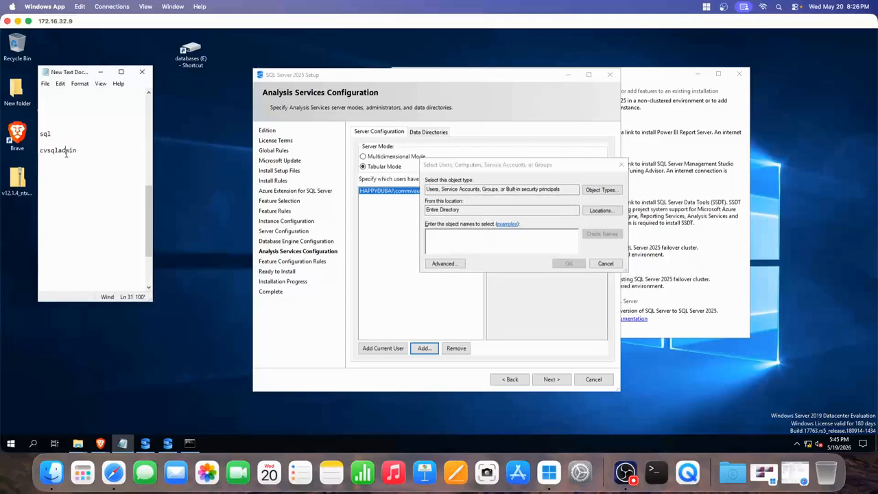
double_click(67, 151)
key("ctrl+c")
left_click(441, 240)
key("ctrl+v")
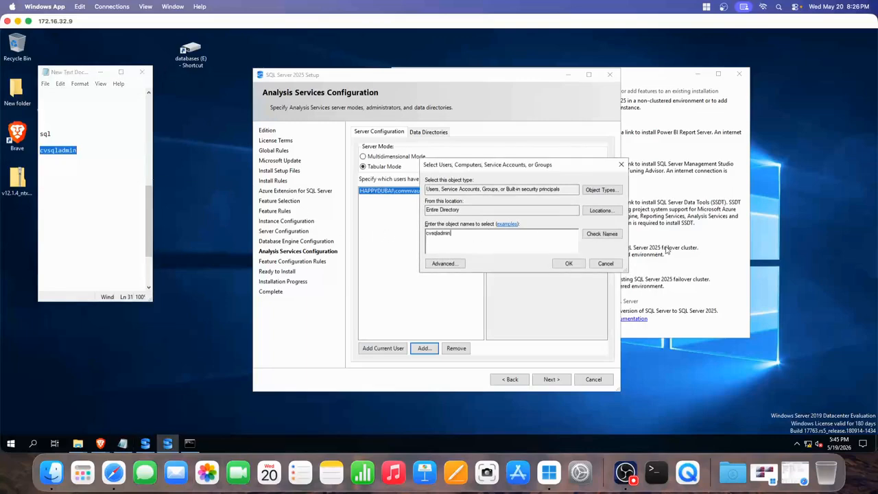
left_click(614, 235)
left_click(567, 264)
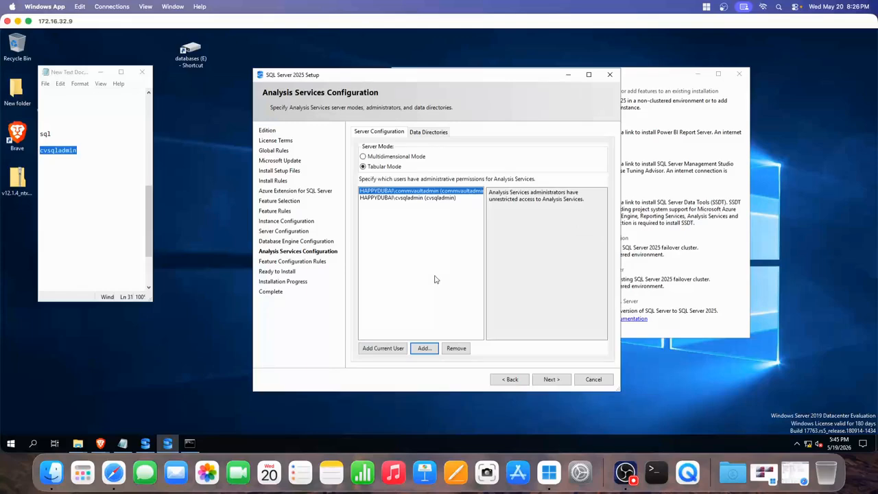
- Glance at the Analysis Services data directories, then proceed to Ready to Install
left_click(421, 132)
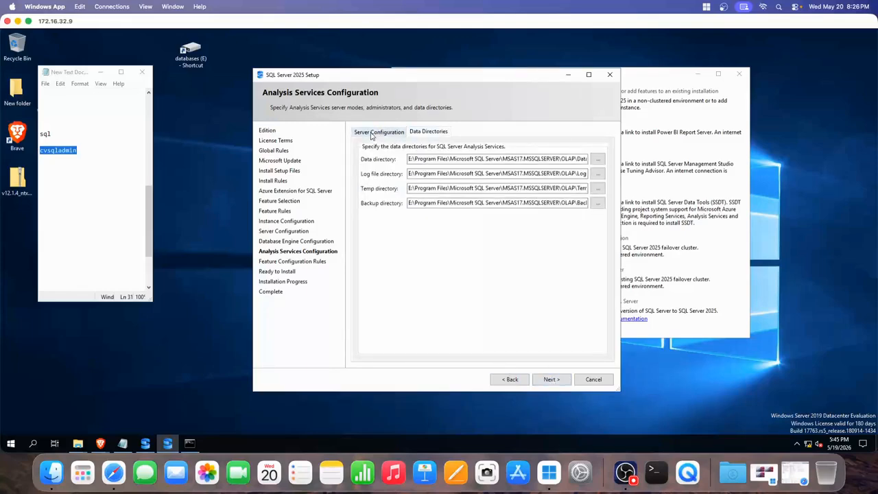
left_click(378, 132)
left_click(552, 379)
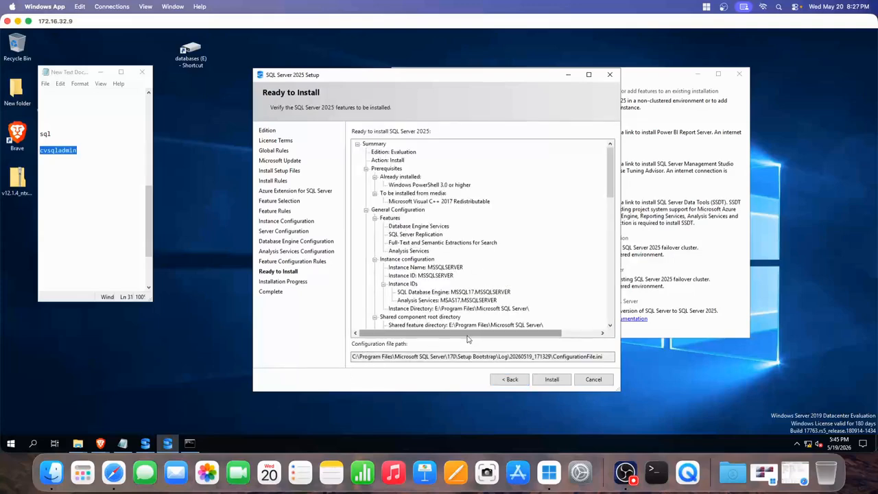
- Review the Ready to Install summary and configuration file path, then start the installation
left_click(356, 354)
left_click_drag(356, 354, 537, 358)
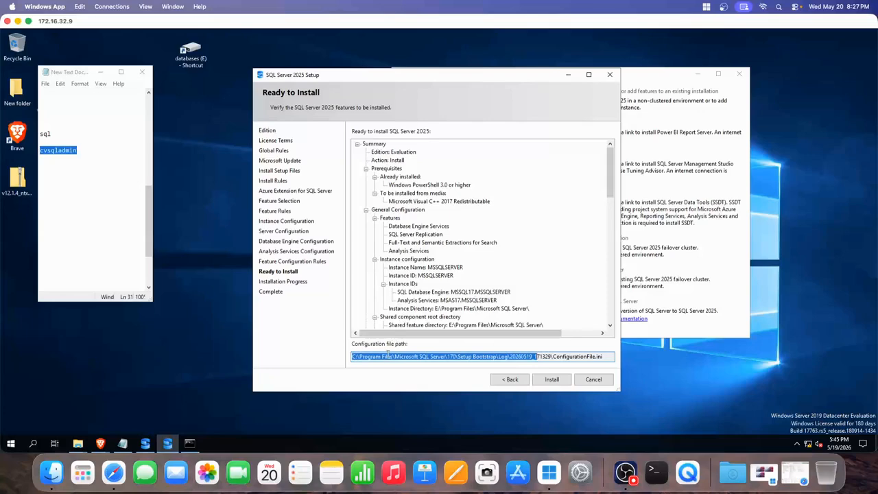
left_click(459, 357)
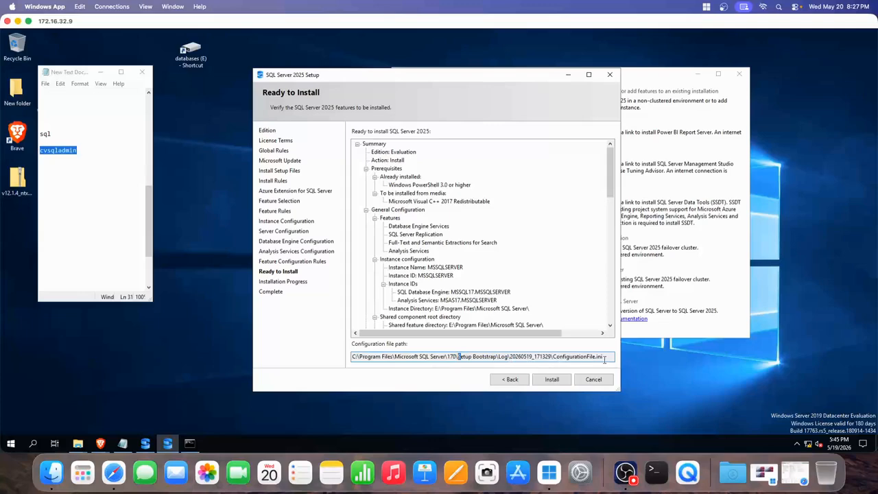
scroll(490, 309, "down", 10)
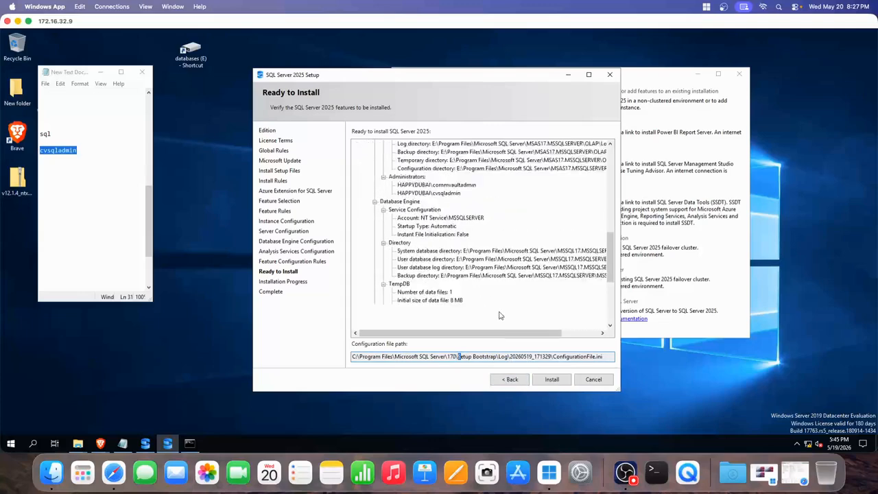
scroll(500, 315, "down", 3)
scroll(499, 315, "up", 6)
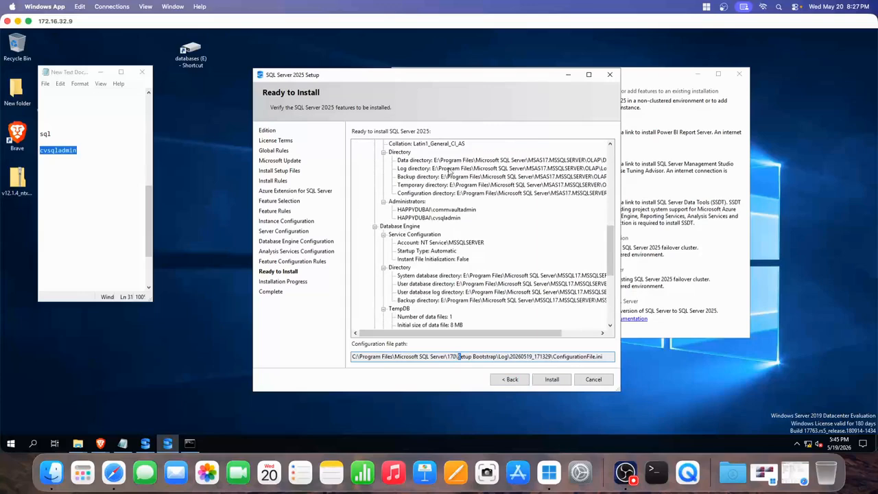
scroll(467, 262, "down", 2)
scroll(443, 218, "down", 5)
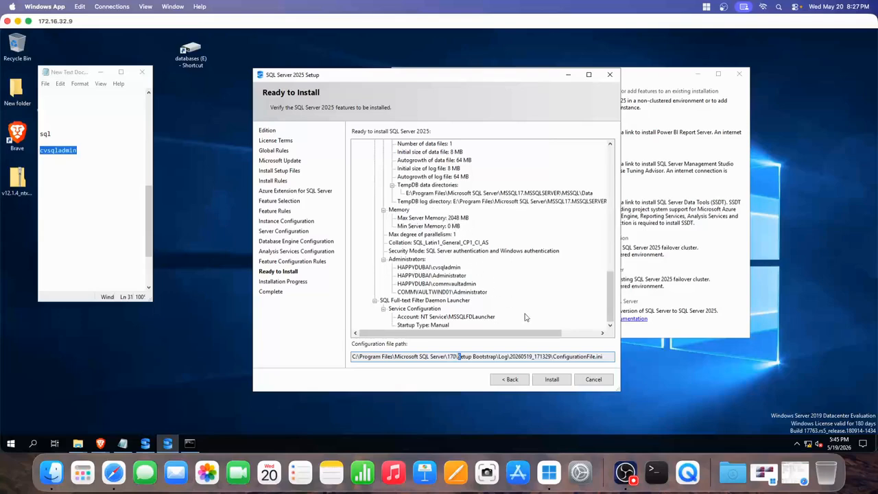
left_click(555, 377)
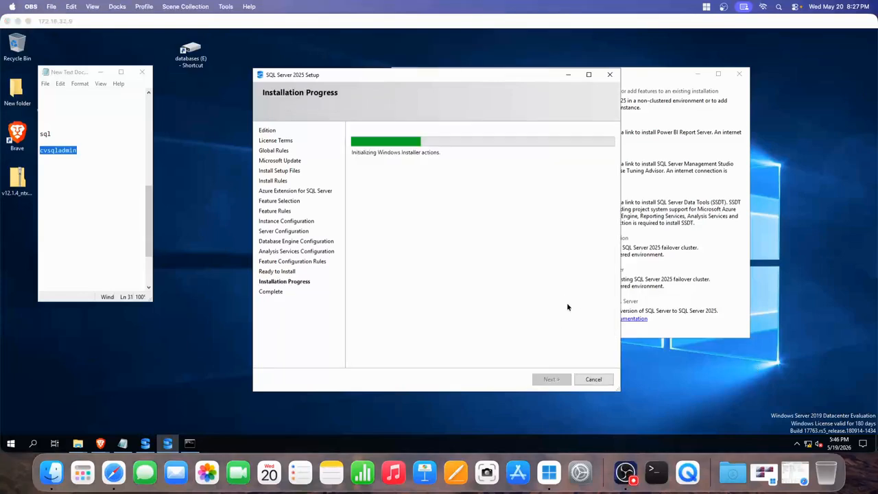
- Move the Setup progress window aside and close the SQL Server Installation Center
left_click(825, 259)
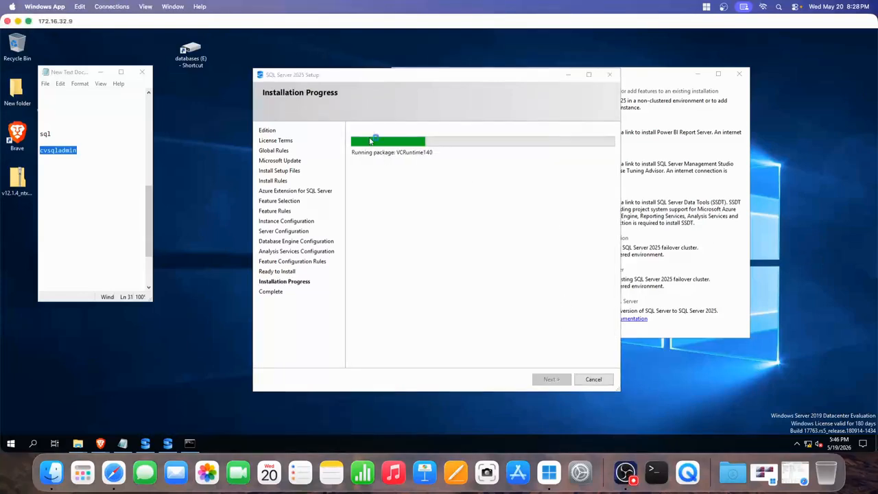
left_click_drag(343, 75, 502, 76)
left_click(470, 77)
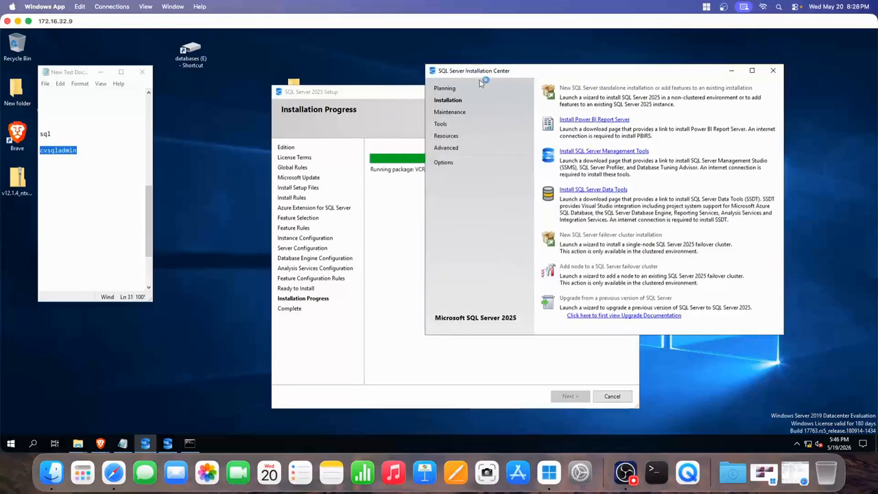
left_click_drag(383, 98, 481, 84)
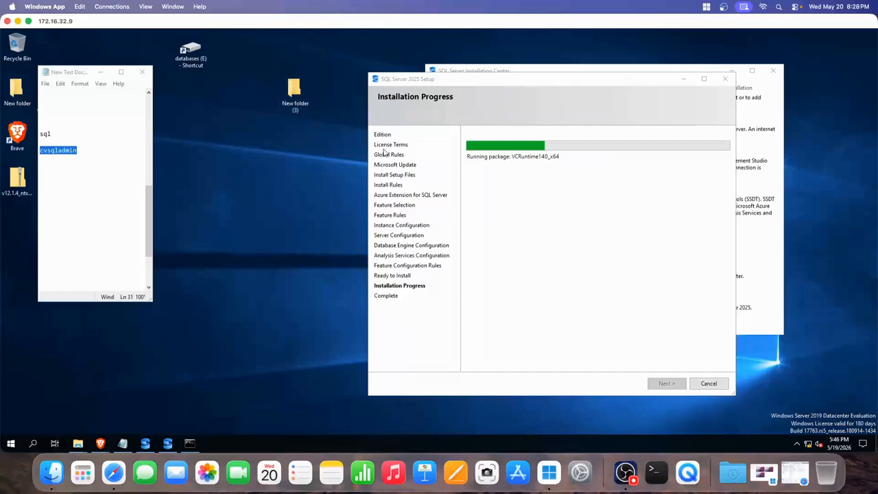
left_click(624, 472)
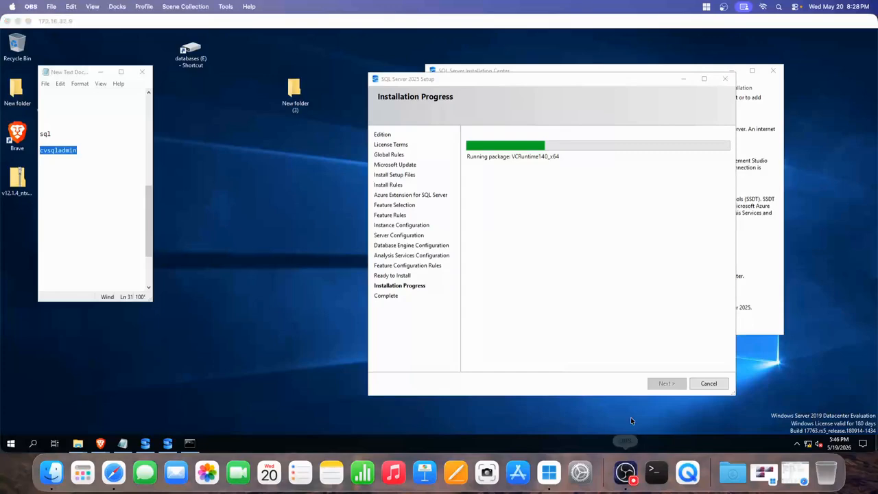
left_click(782, 360)
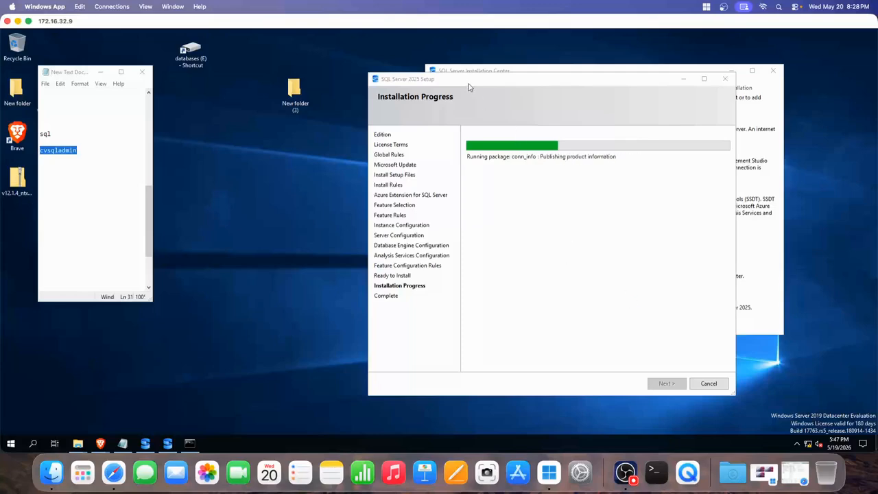
left_click_drag(468, 83, 442, 82)
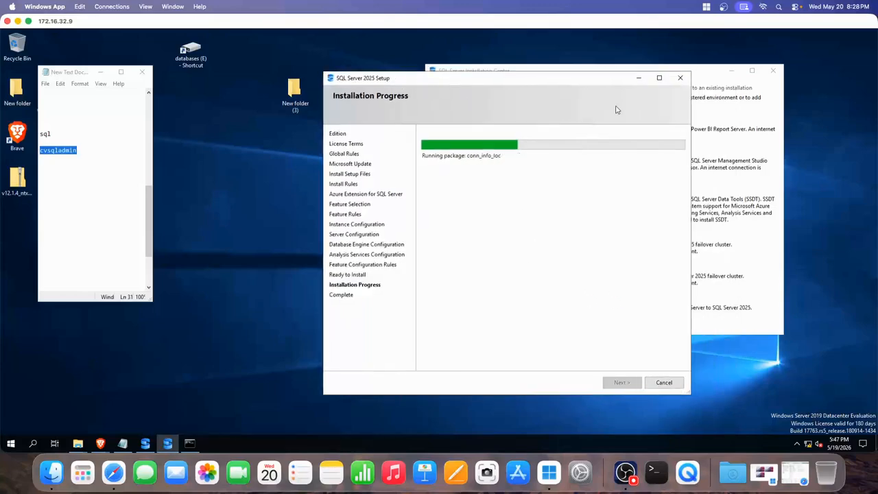
left_click(700, 88)
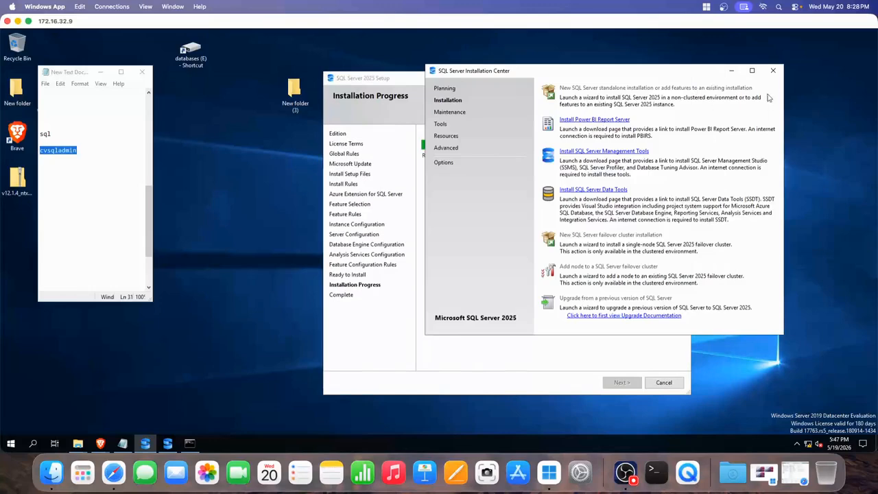
left_click(773, 72)
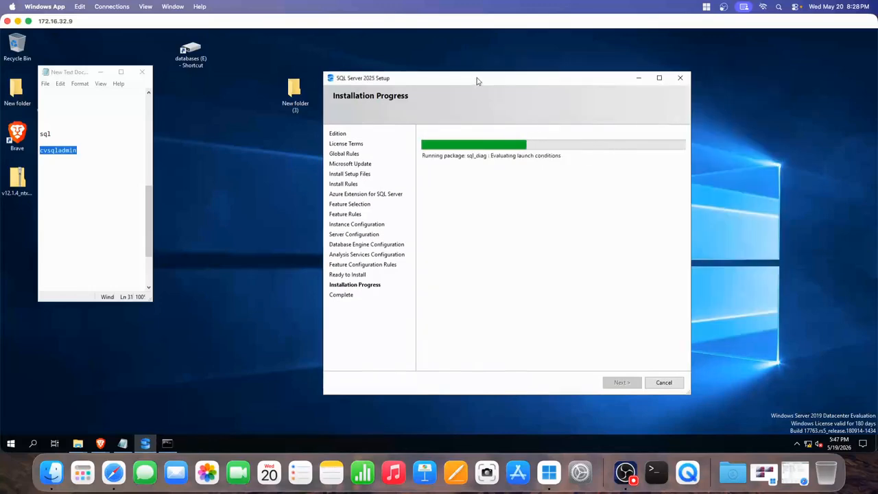
- Let the installation finish on the Complete page, with every feature Succeeded and a restart notice
left_click_drag(485, 95, 501, 88)
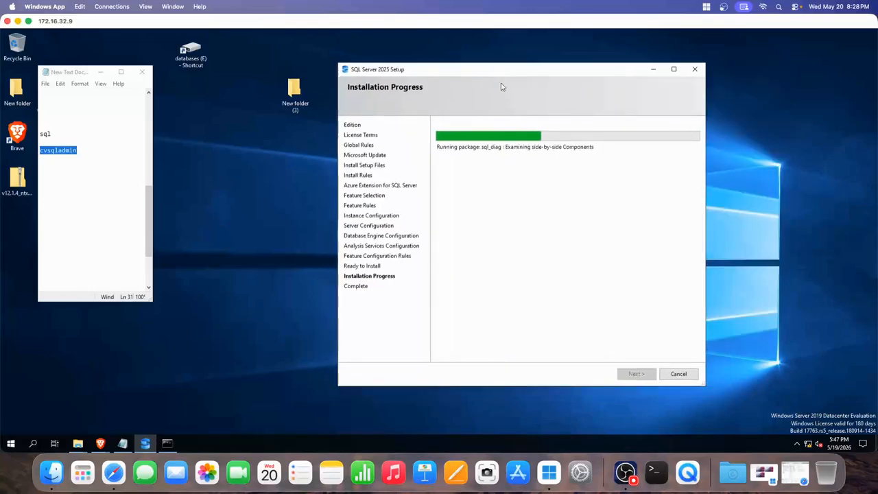
left_click(625, 472)
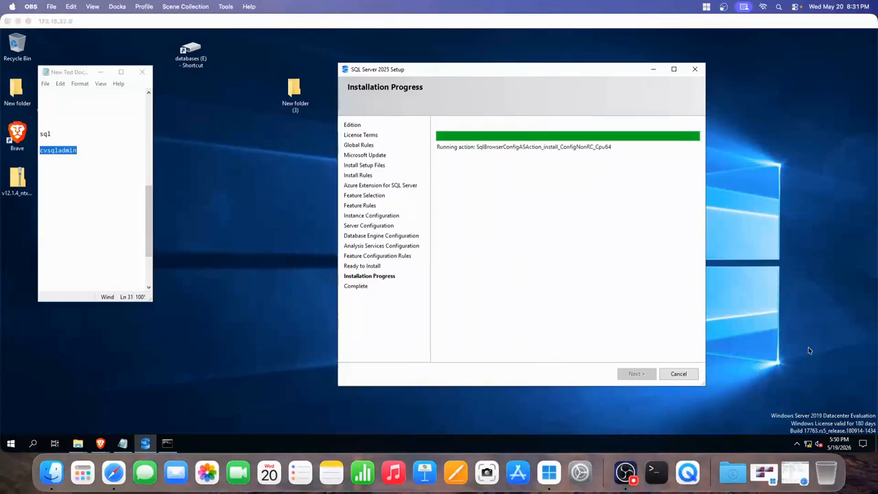
left_click(808, 349)
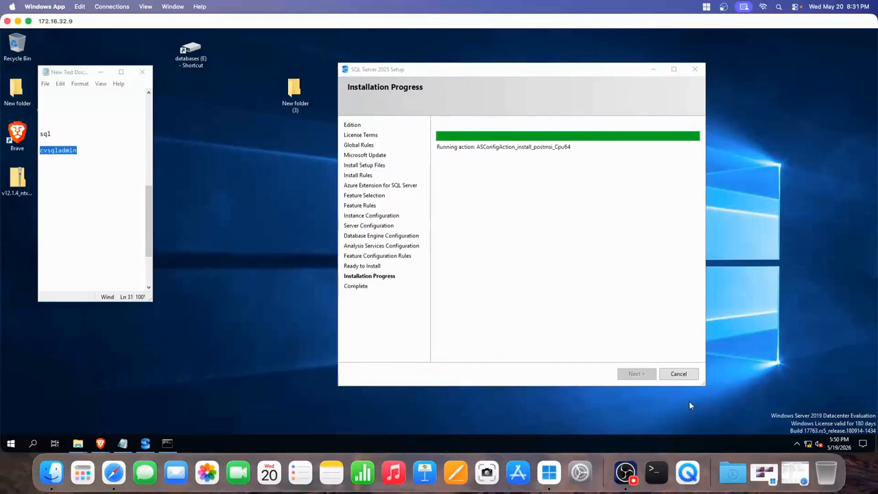
left_click(627, 472)
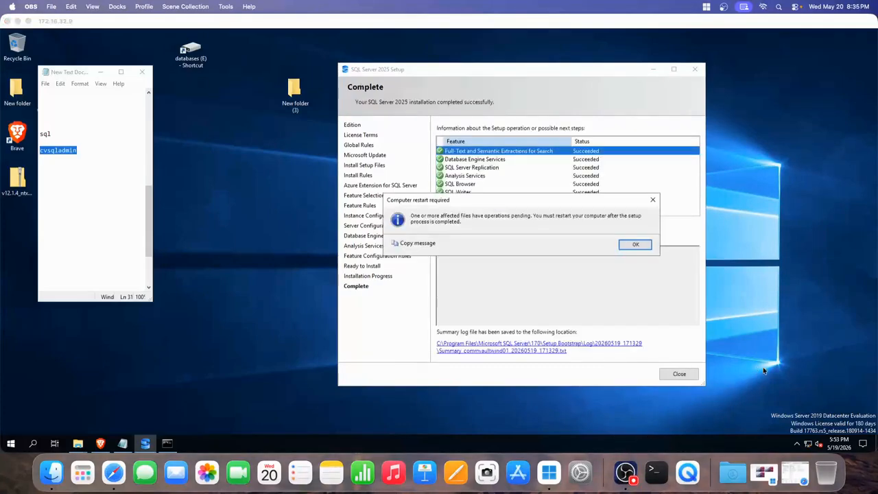
left_click(462, 270)
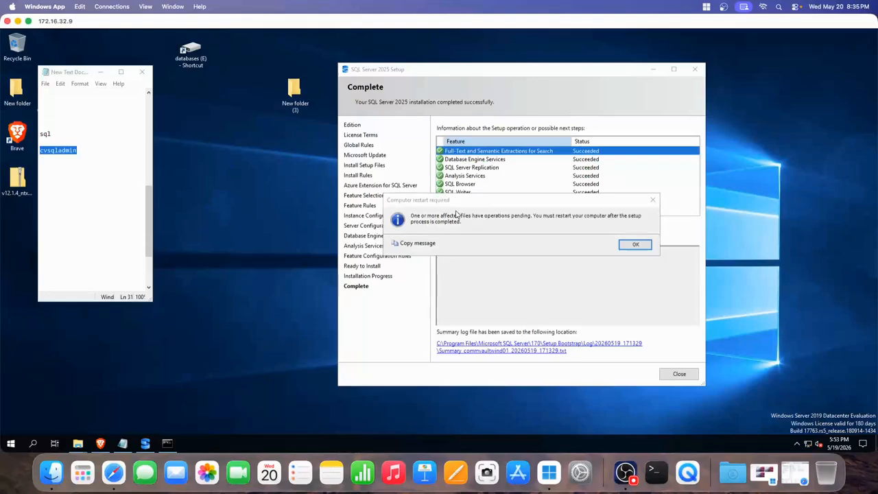
- Acknowledge the 'Computer restart required' notice so the summary reads Install successful
left_click_drag(464, 205, 431, 216)
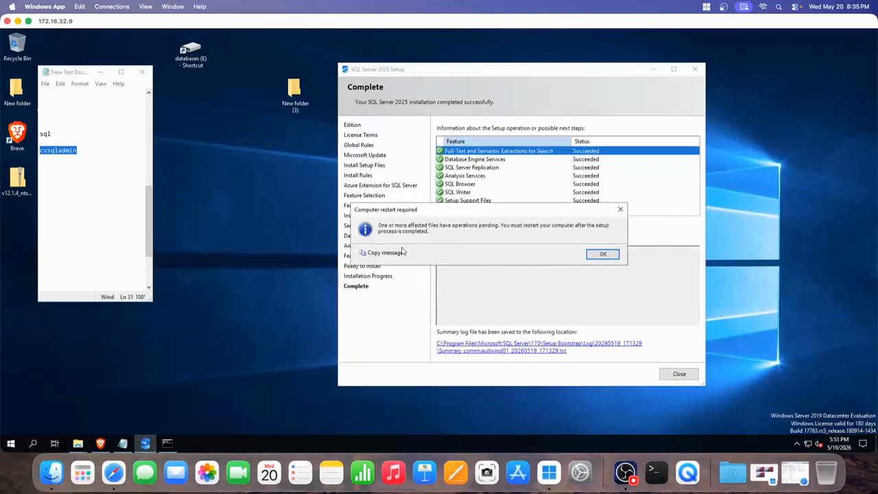
left_click(602, 253)
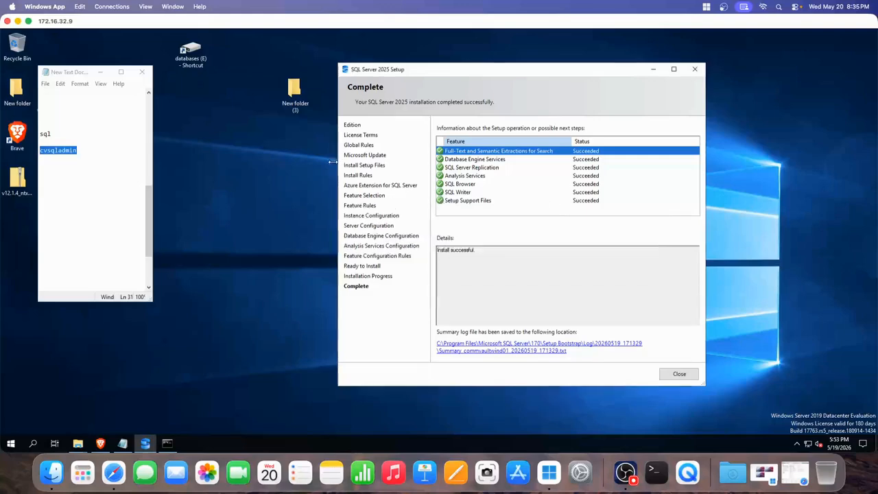
- Run vs_SSMS from New folder (3) as administrator and approve the UAC prompt
double_click(294, 93)
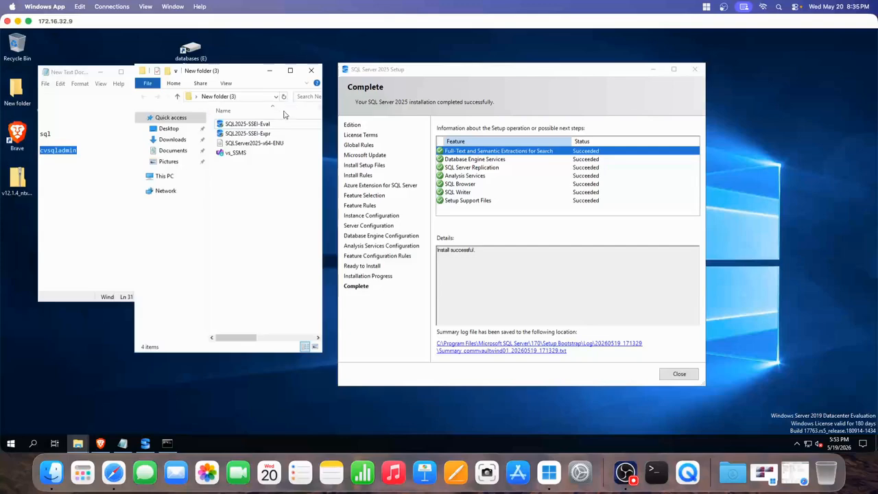
right_click(242, 153)
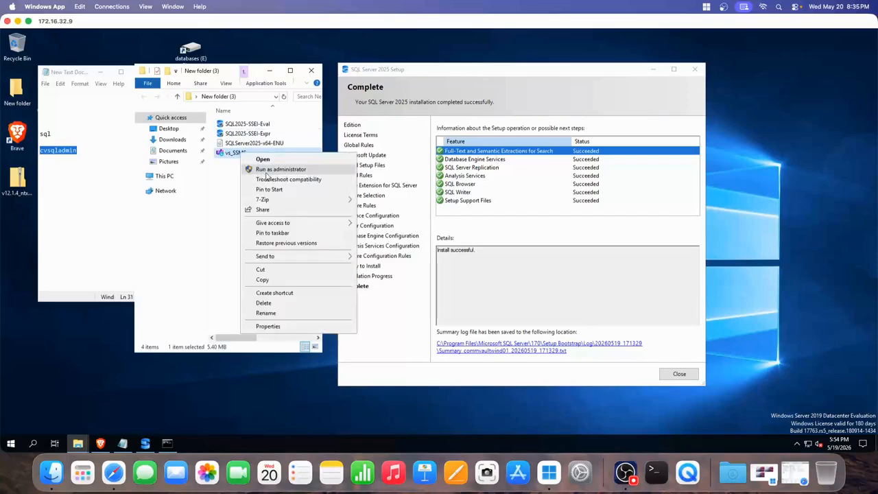
left_click(268, 170)
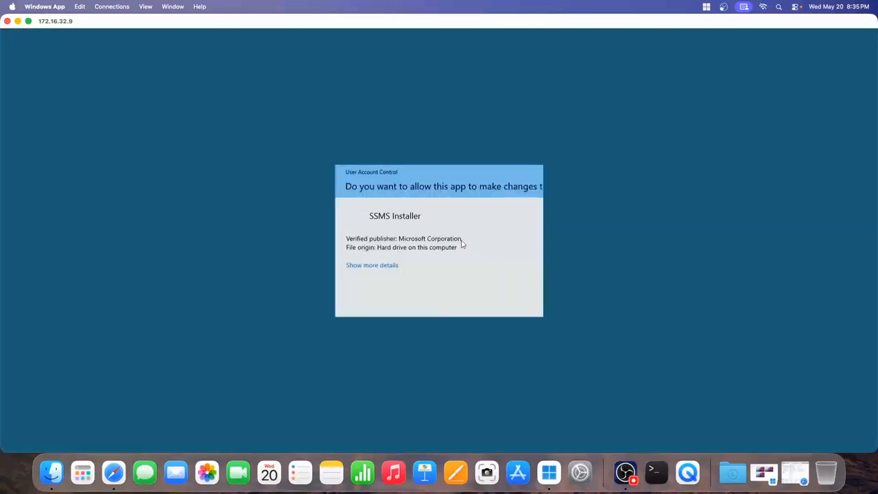
left_click(415, 297)
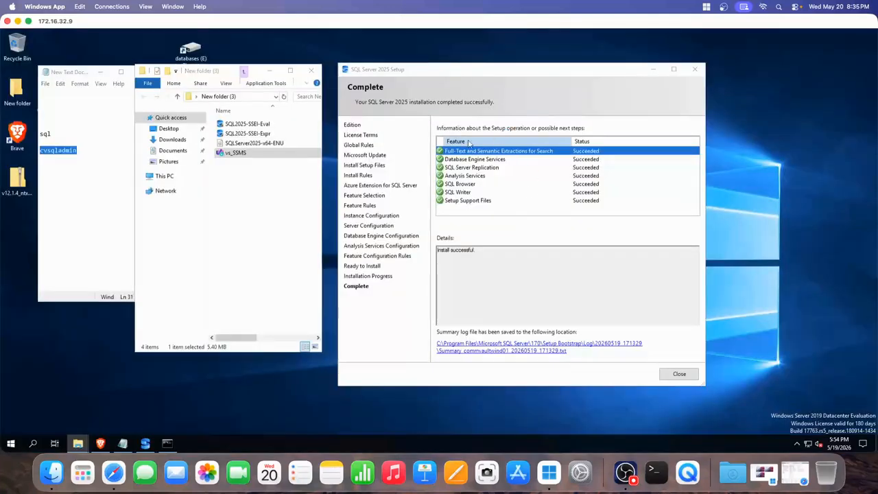
- Move the Setup summary aside, close the folder, and expand the Microsoft SQL Server 2025 Start menu folder
left_click_drag(494, 69, 650, 59)
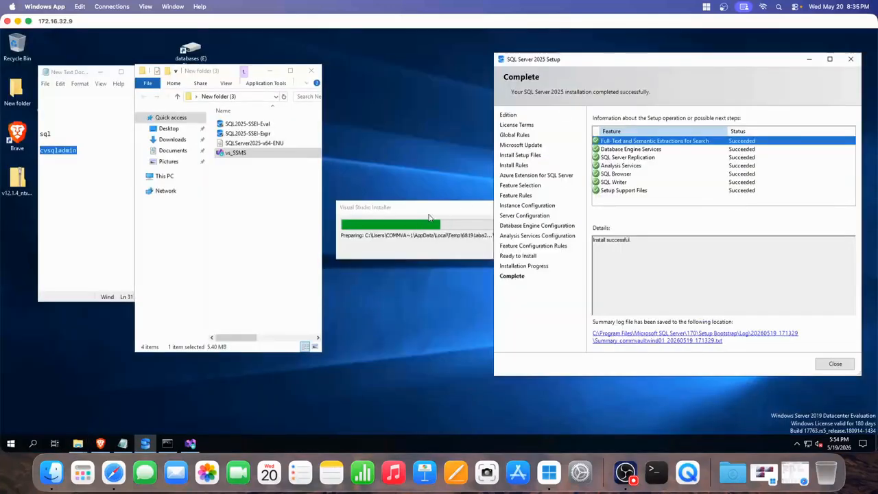
left_click(311, 71)
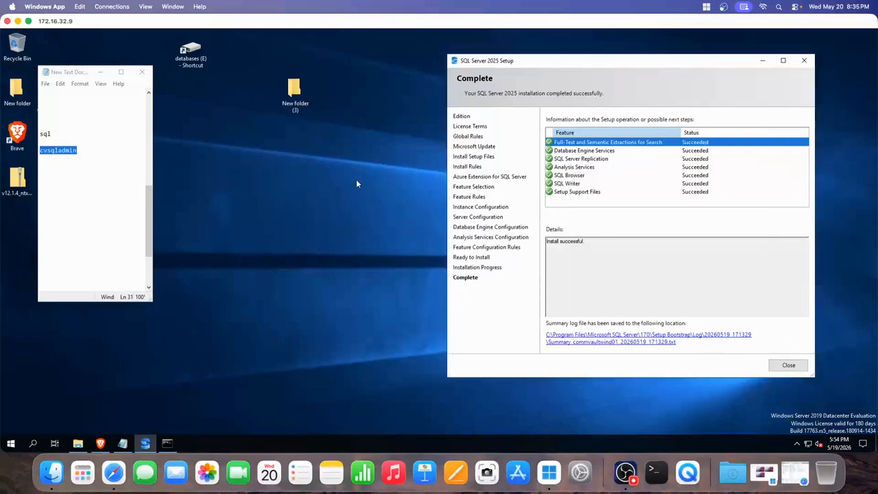
left_click(12, 440)
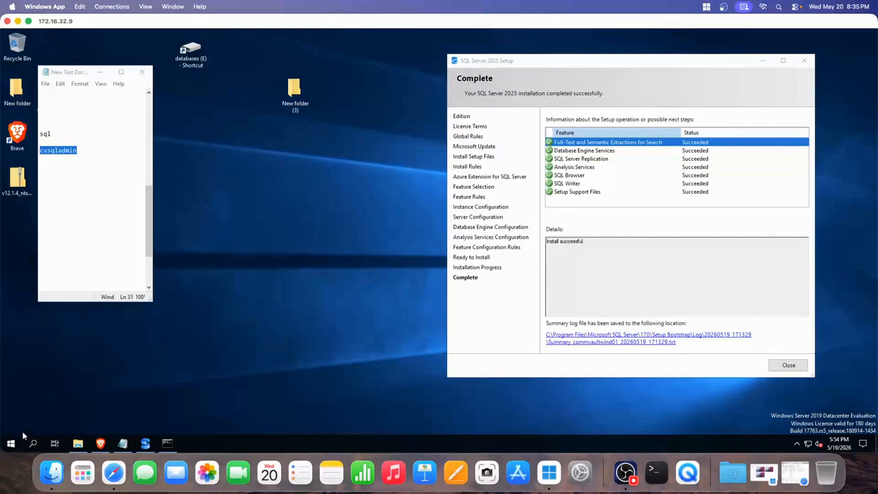
left_click(12, 443)
left_click(121, 352)
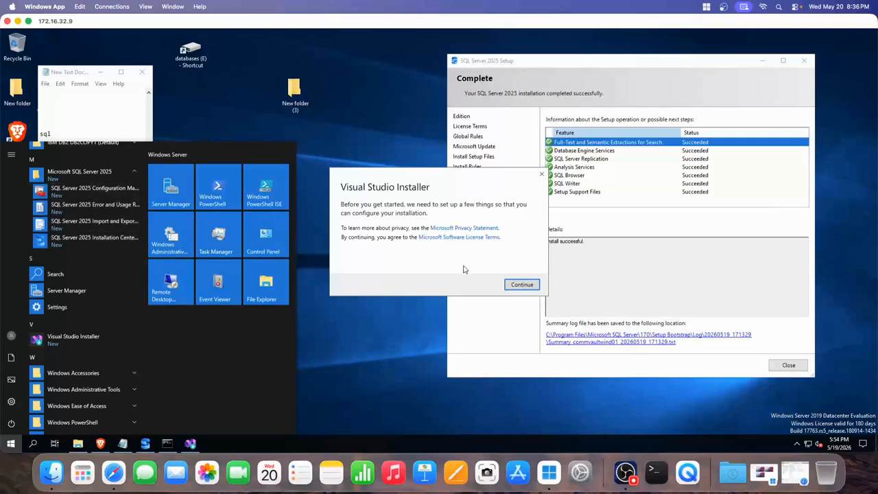
- Continue the Visual Studio Installer setup and look through the recently added apps
left_click(519, 285)
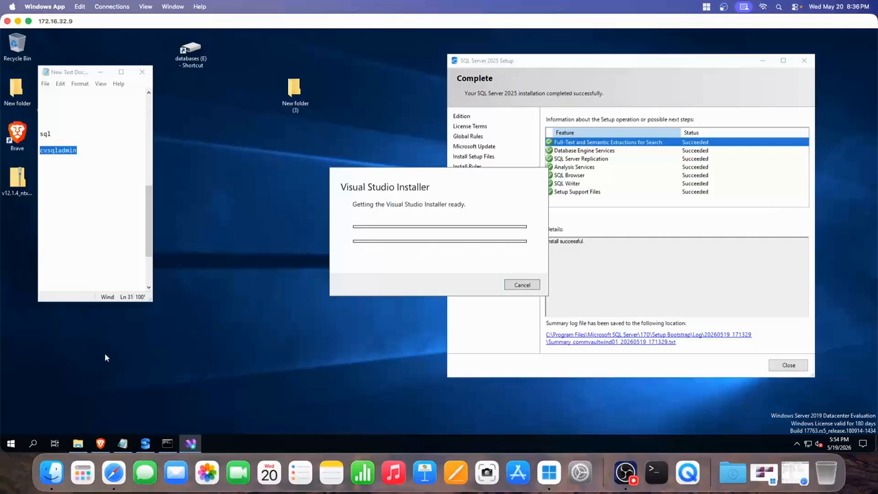
left_click(10, 444)
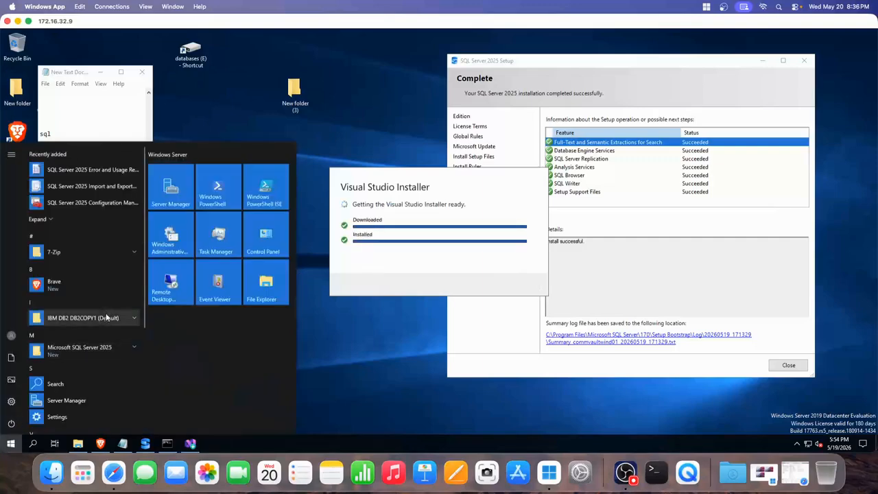
left_click(59, 218)
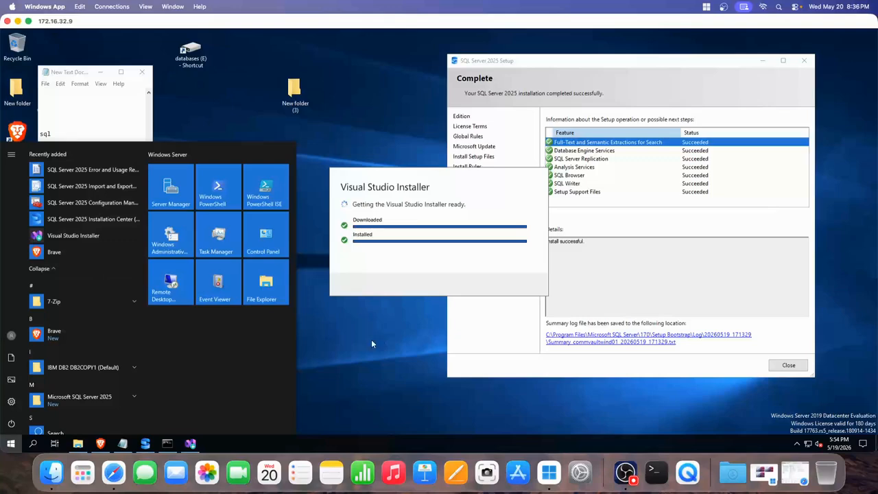
scroll(116, 381, "down", 3)
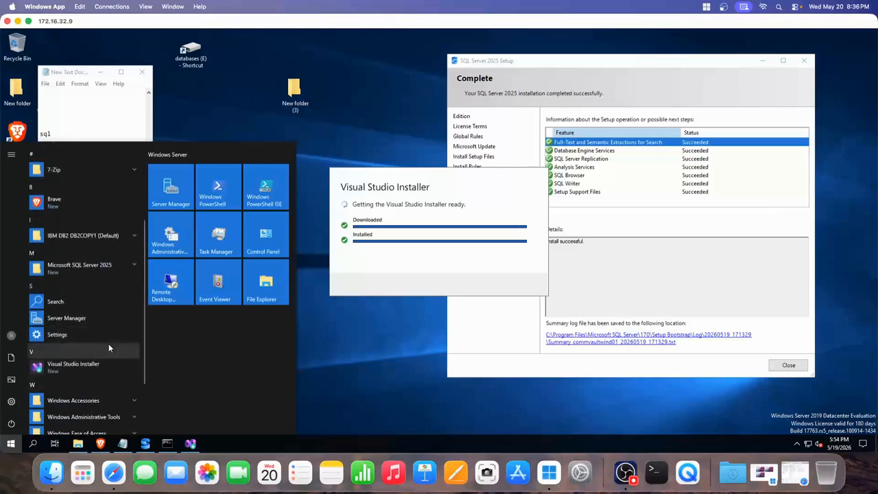
left_click(376, 334)
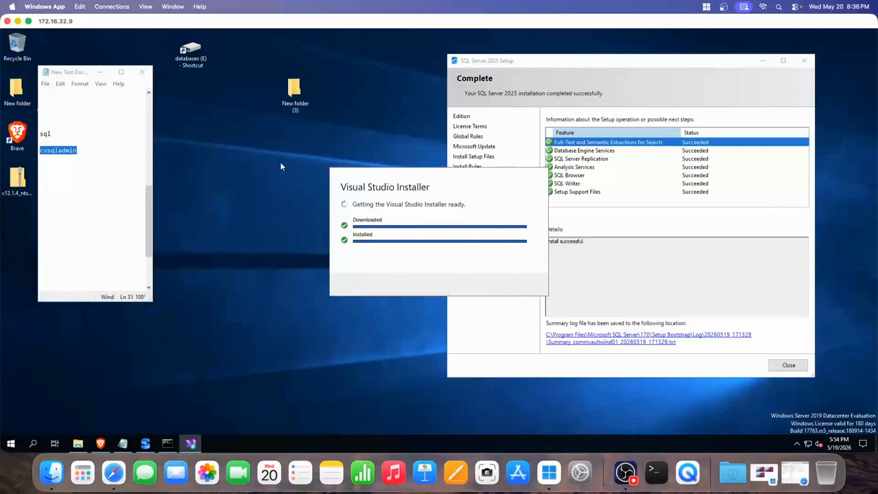
- Reach the SSMS 22.6.0 workloads page listing SSMS Core Components and 4.26 GB required
double_click(293, 96)
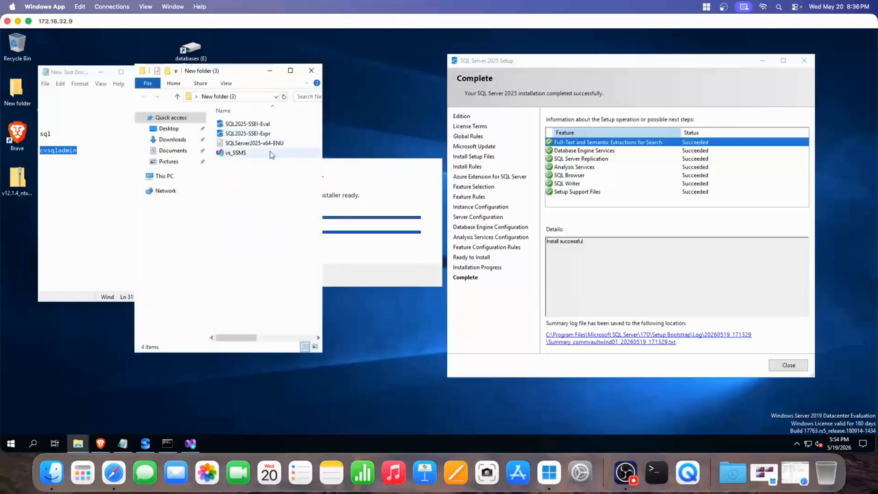
left_click(310, 71)
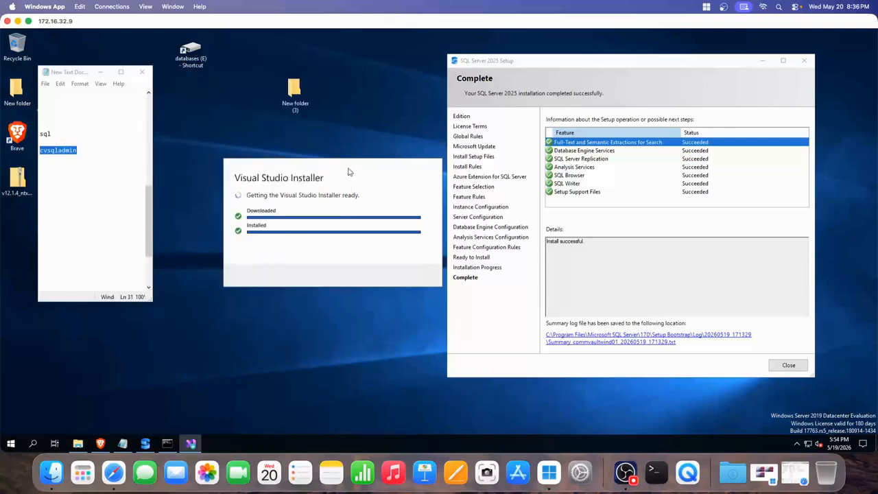
left_click(626, 472)
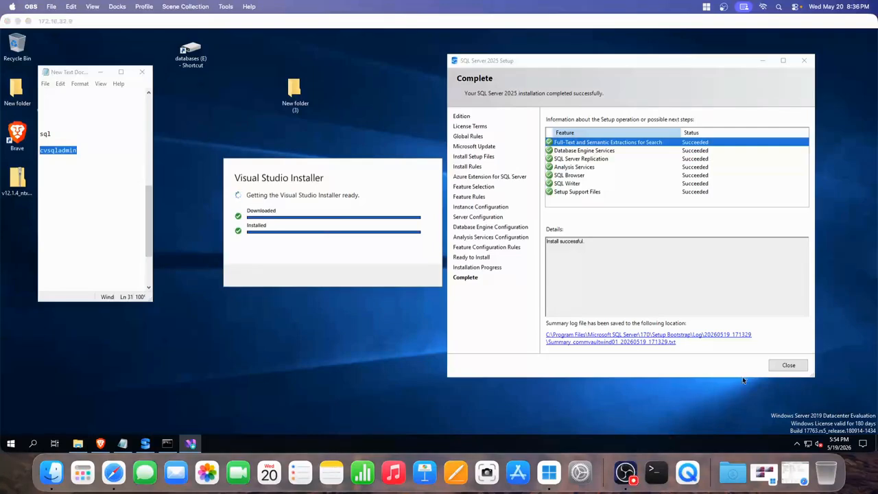
left_click(850, 153)
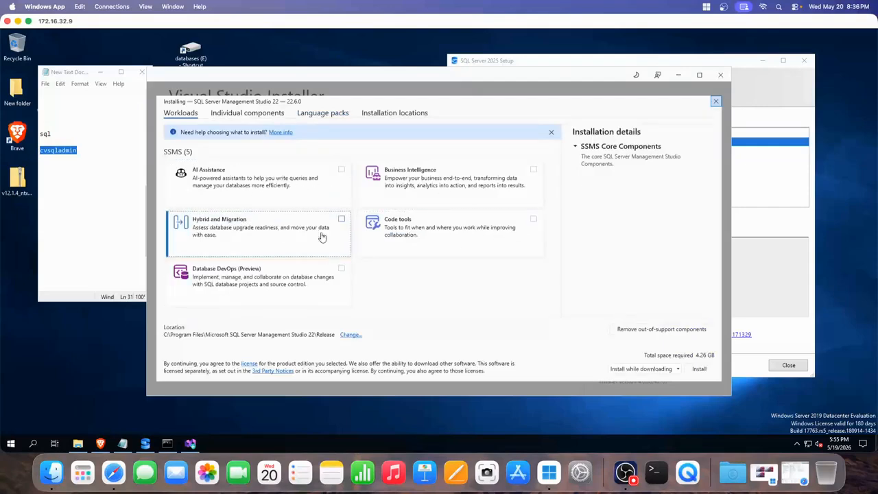
- Set install mode to 'Download all, then install' and view the C:\Program Files install location (1.66 GB)
left_click(677, 369)
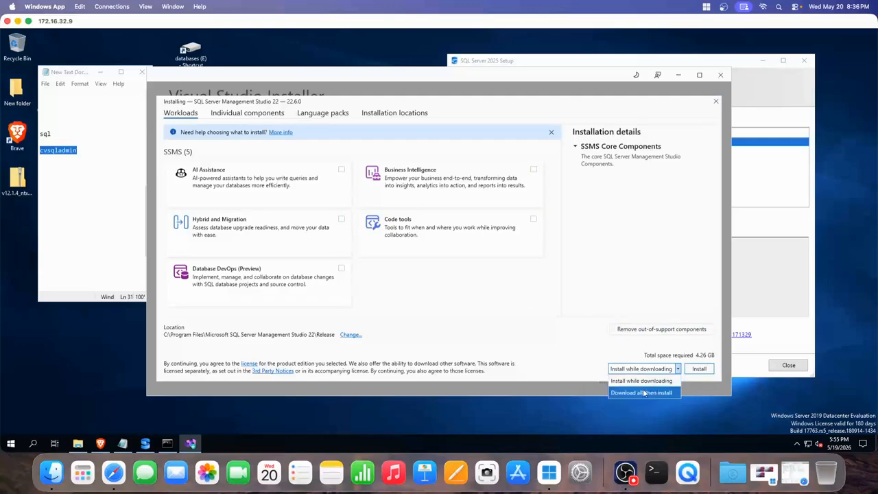
left_click(652, 382)
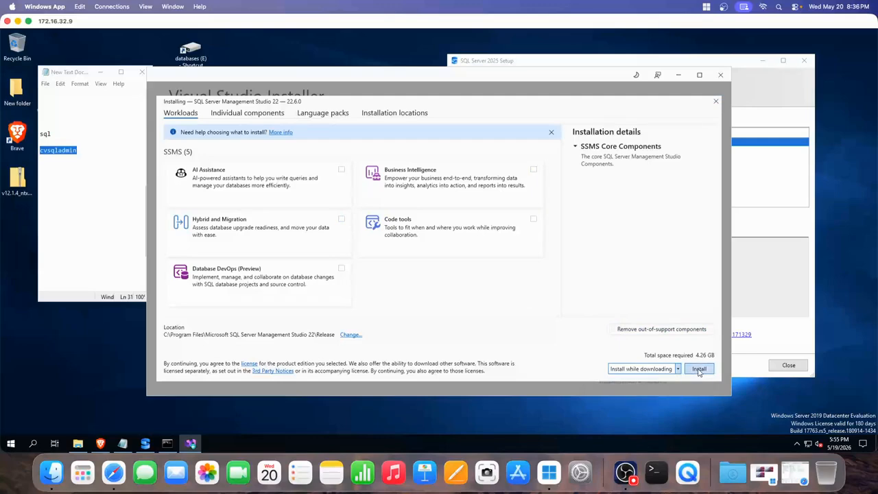
left_click(677, 369)
left_click(647, 389)
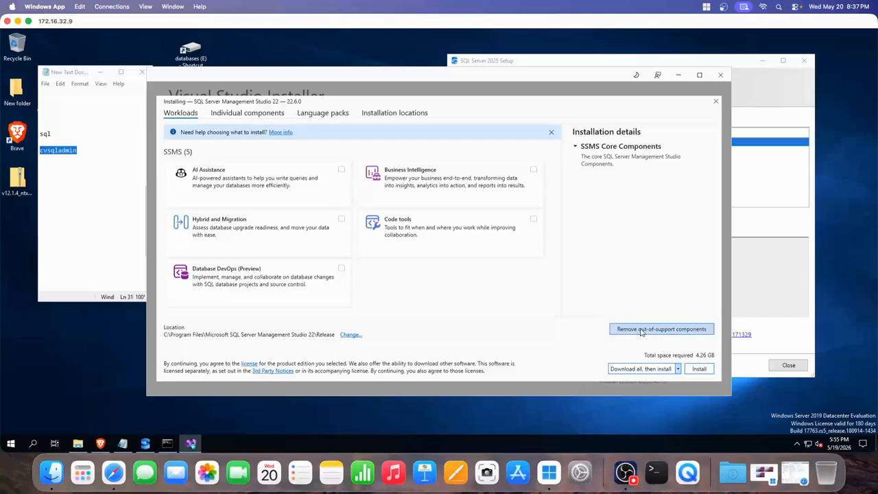
left_click(580, 150)
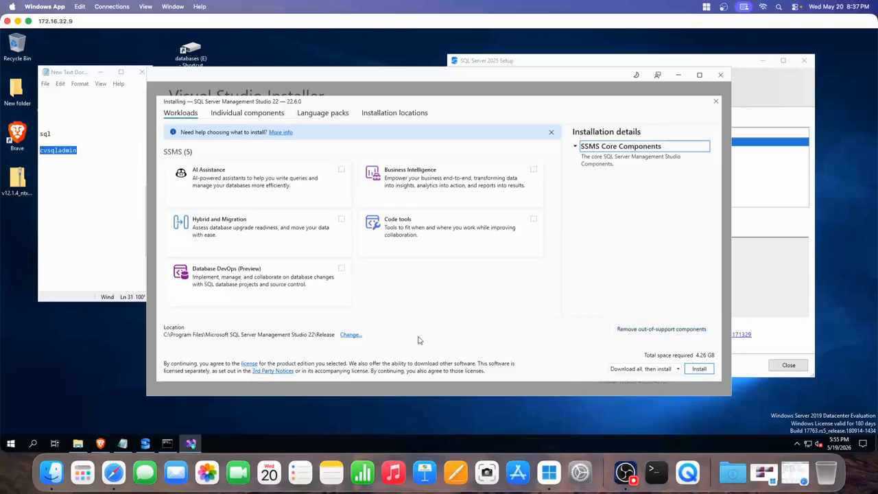
left_click(348, 335)
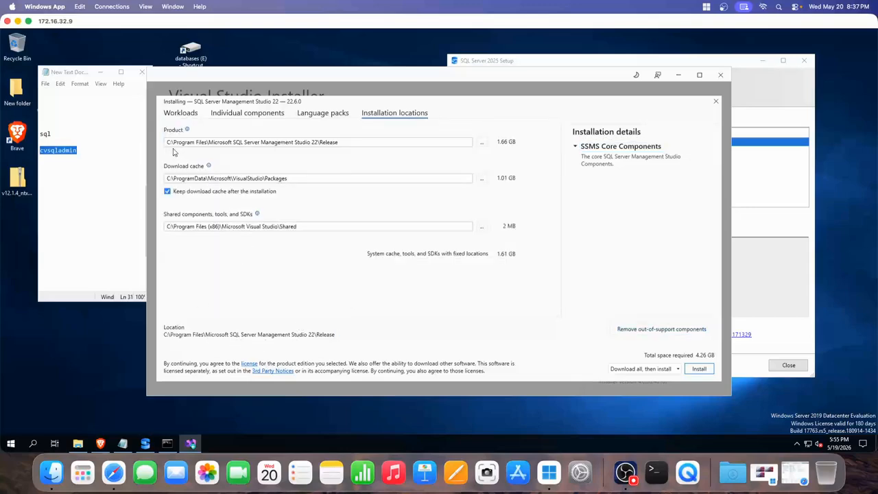
- Change the Product, Download cache and Shared components paths from drive C: to E: (5.26 GB total)
left_click(172, 143)
key("BackSpace")
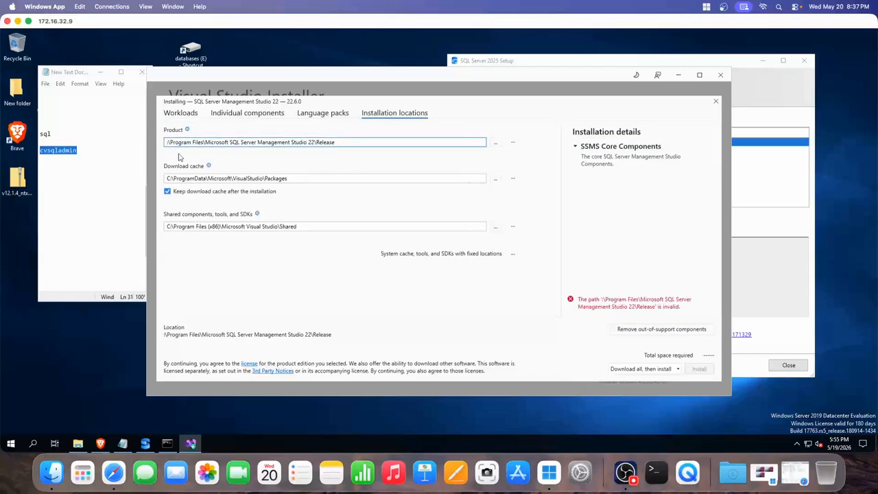
type("E:")
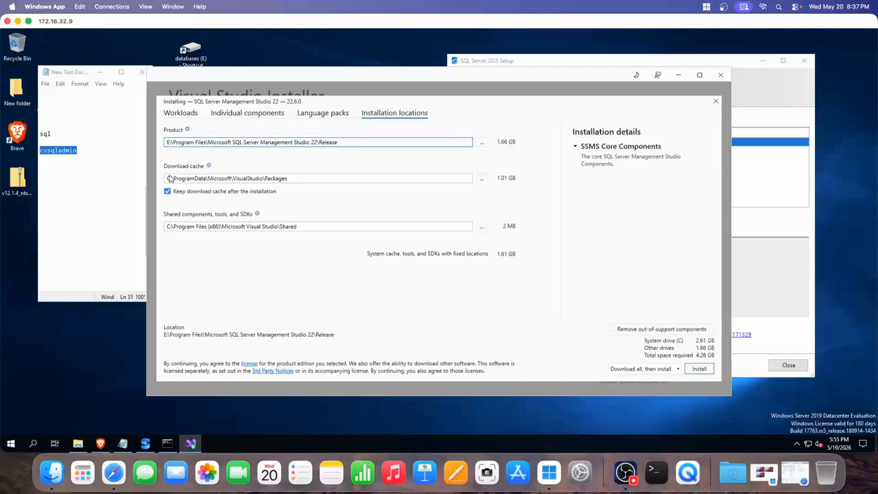
left_click(177, 180)
key("BackSpace")
key("BackSpace")
type("E:")
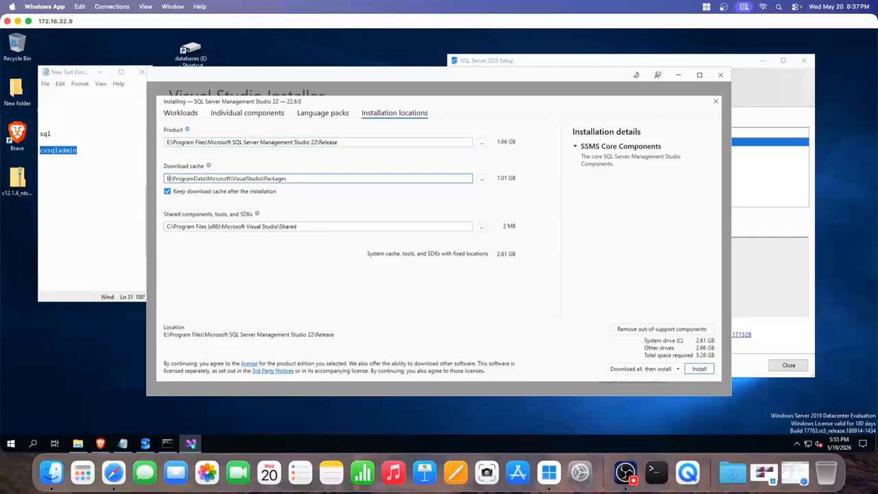
left_click(177, 227)
key("BackSpace")
key("BackSpace")
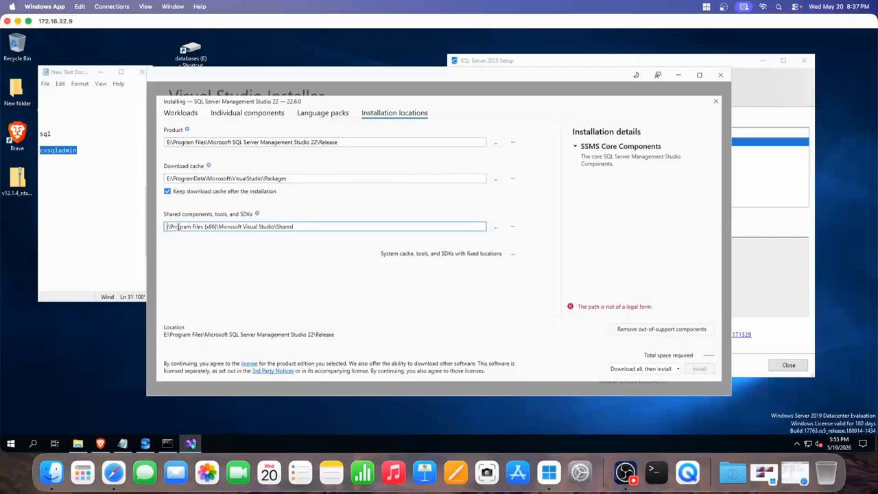
type("E:")
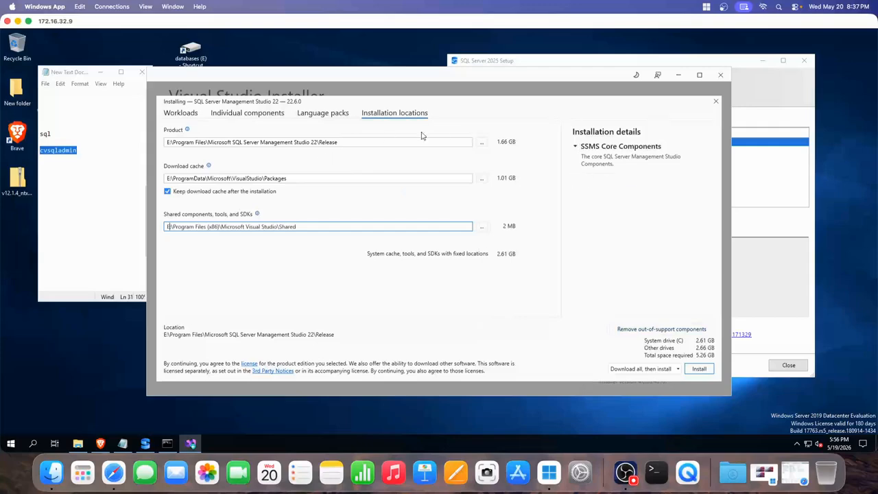
- Review Individual components, then run 'Remove out-of-support components', finding all SSMS components in support
left_click(245, 113)
scroll(345, 234, "down", 2)
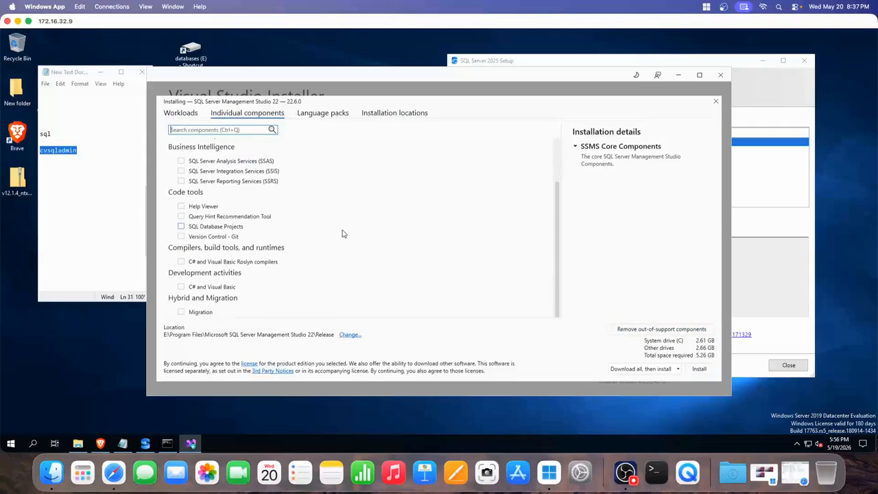
scroll(345, 228, "up", 2)
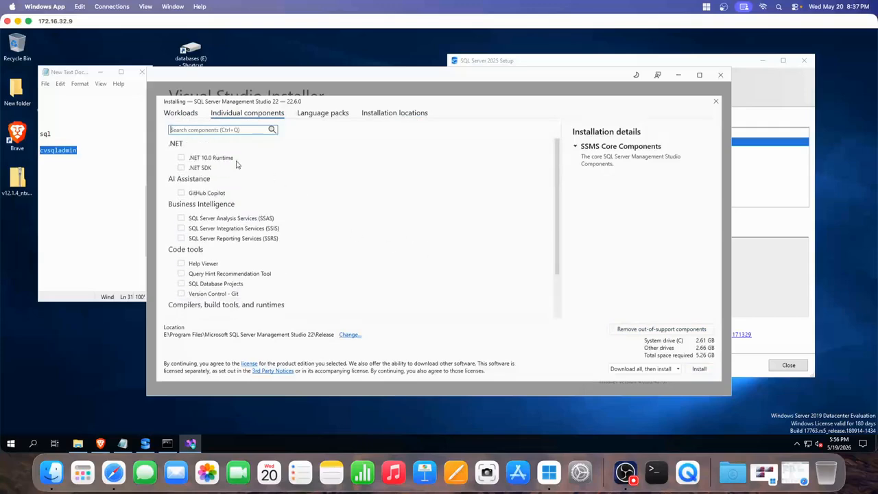
left_click(180, 113)
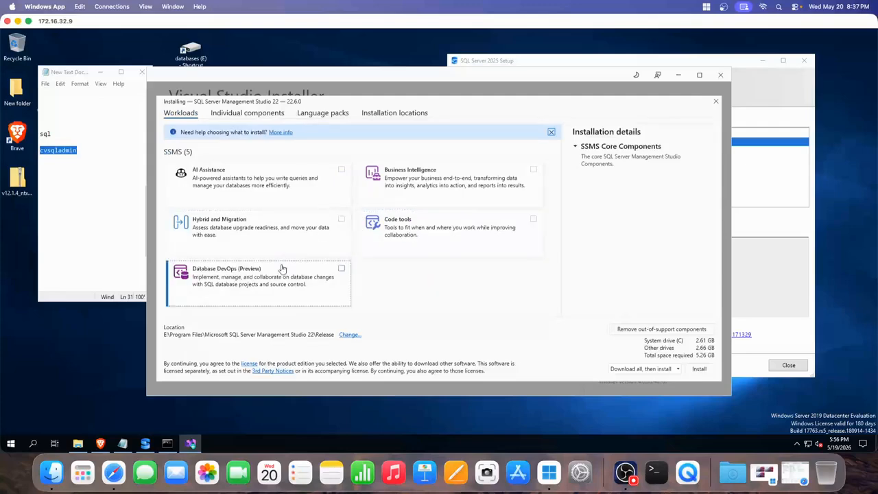
left_click(655, 330)
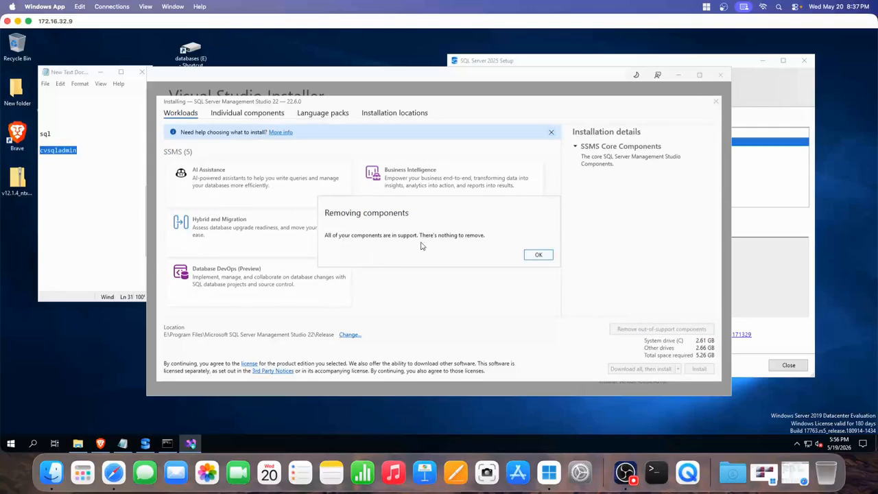
- Dismiss the nothing-to-remove message and start the SQL Server Management Studio 22 install
left_click(540, 255)
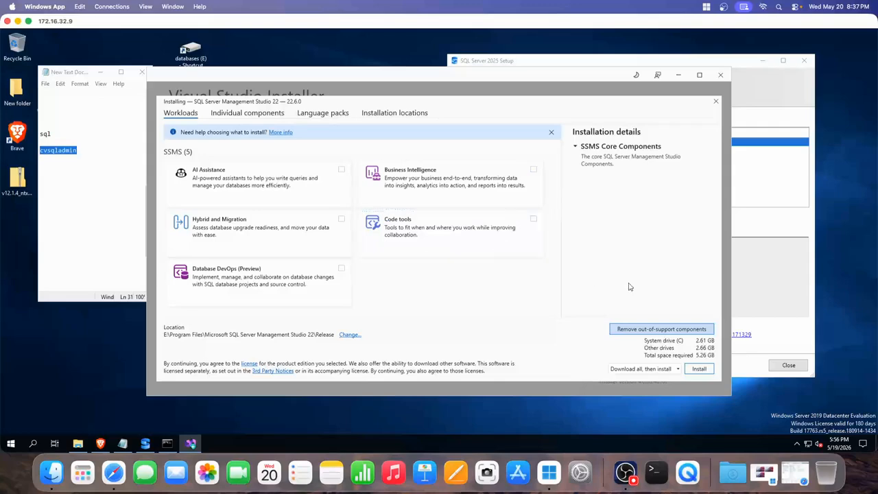
left_click(699, 369)
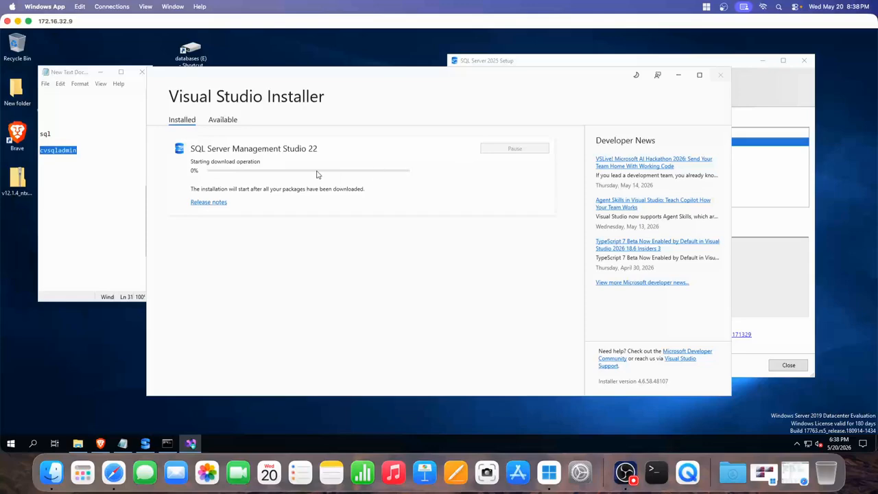
- Wait for SSMS 22.6.0 to download and install until it reports success and requires a restart
left_click(626, 472)
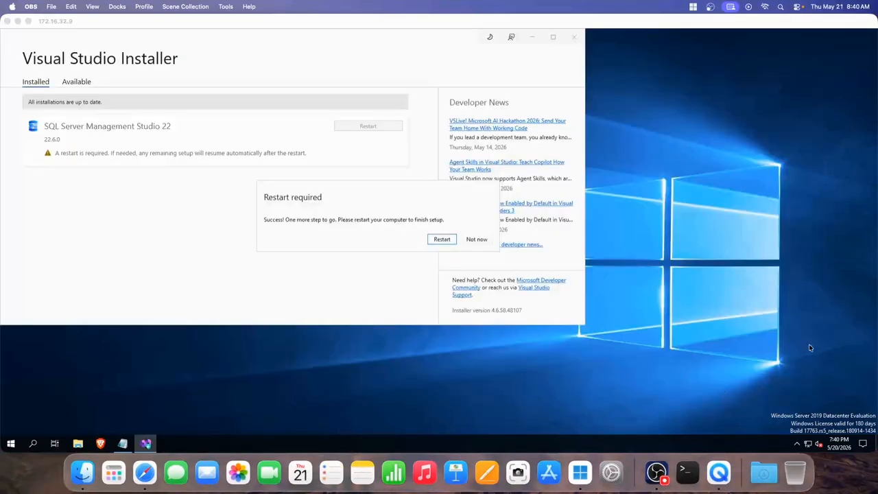
left_click(844, 329)
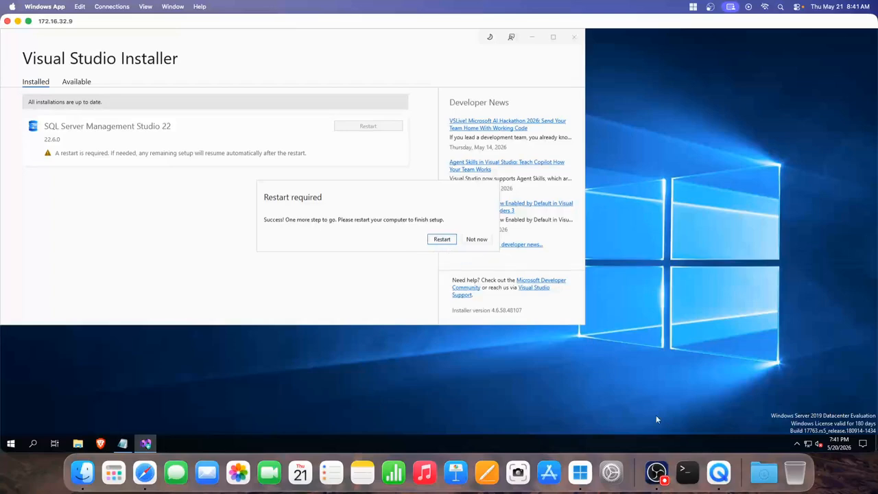
- Launch SQL Server Management Studio 22 to bring up its Connect dialog
left_click(653, 472)
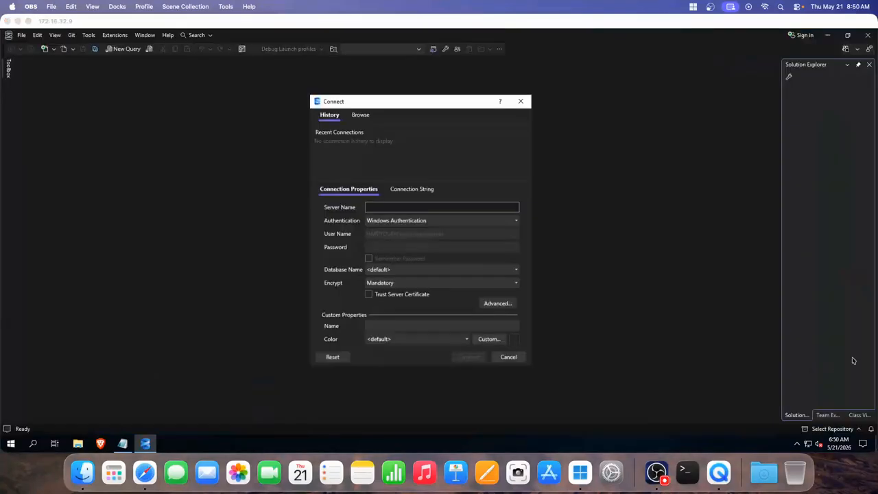
left_click(426, 310)
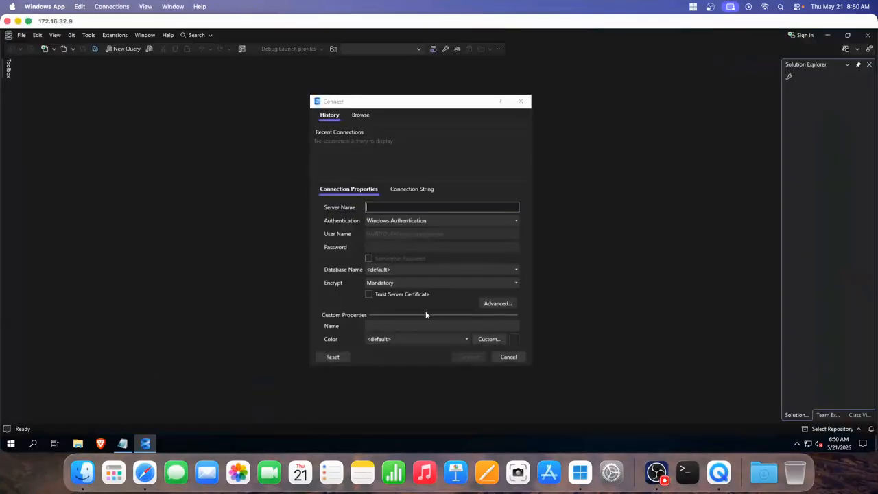
left_click(11, 443)
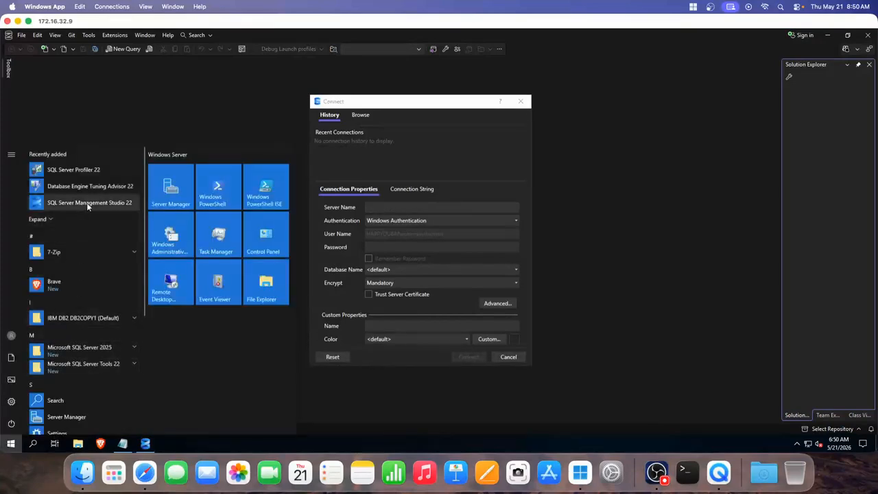
left_click(52, 215)
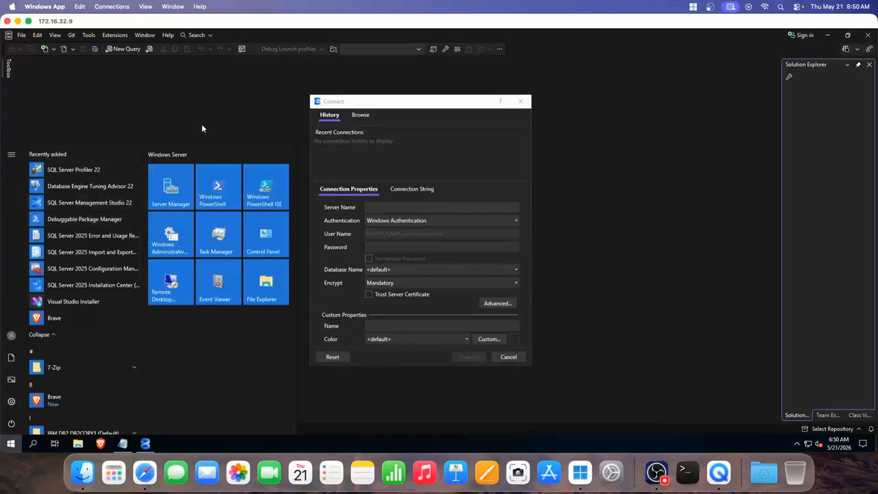
left_click(430, 180)
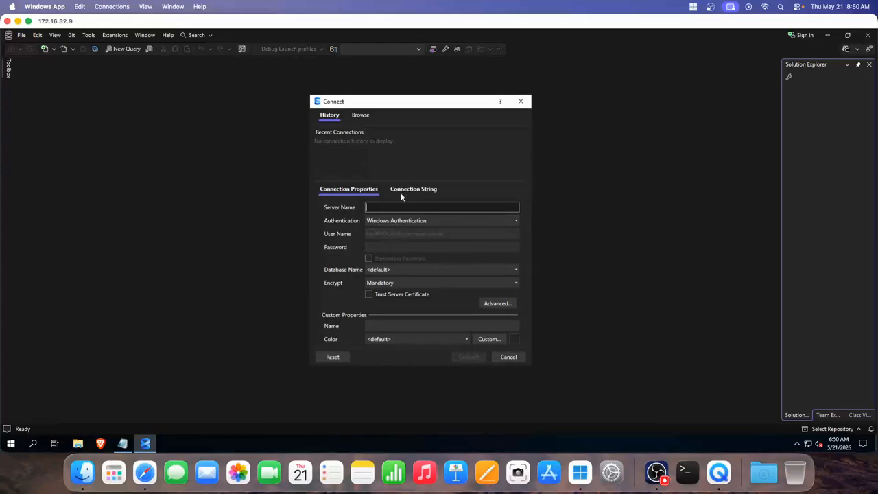
left_click(656, 471)
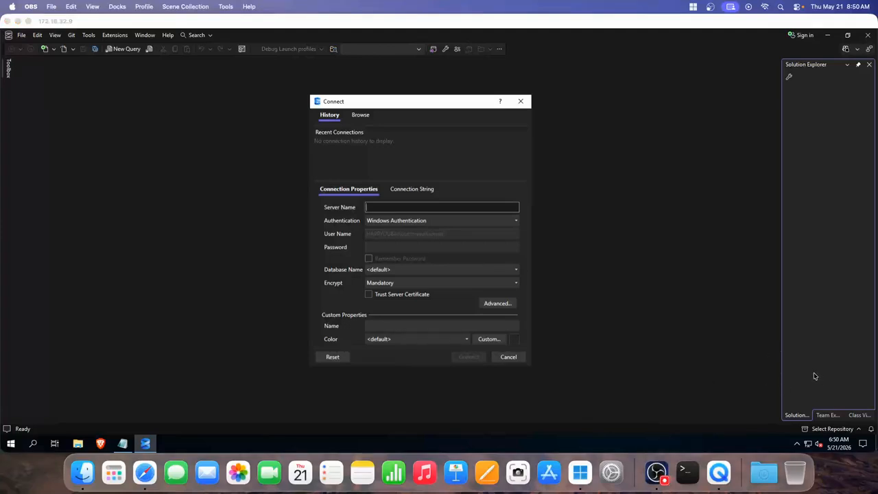
left_click(685, 328)
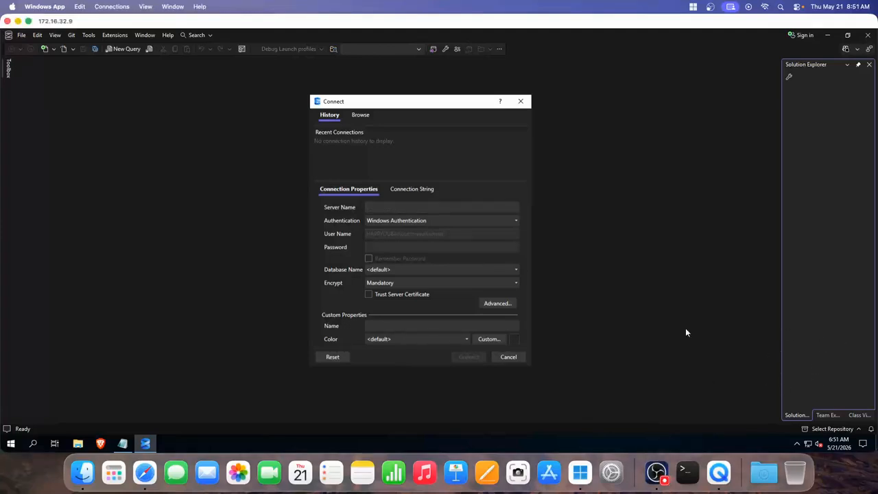
- Browse Local servers and pick COMMVAULTWIND01 as the server, using Windows Authentication
left_click(358, 116)
left_click(319, 133)
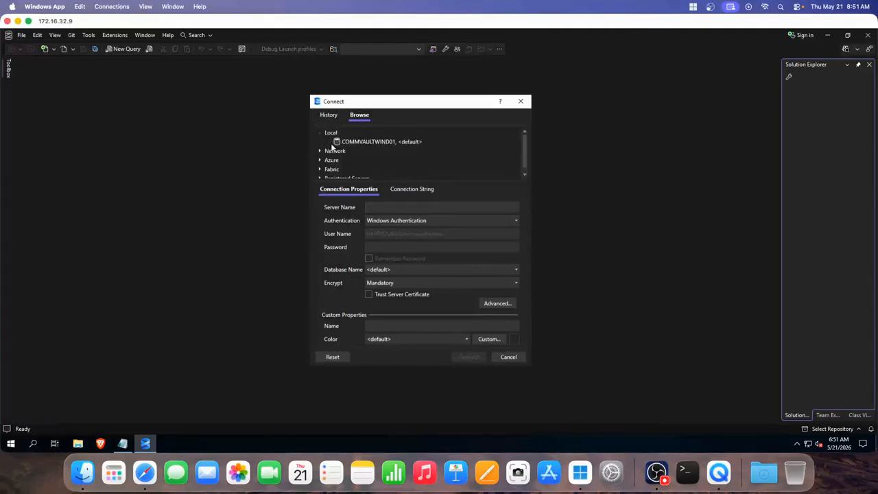
left_click(353, 142)
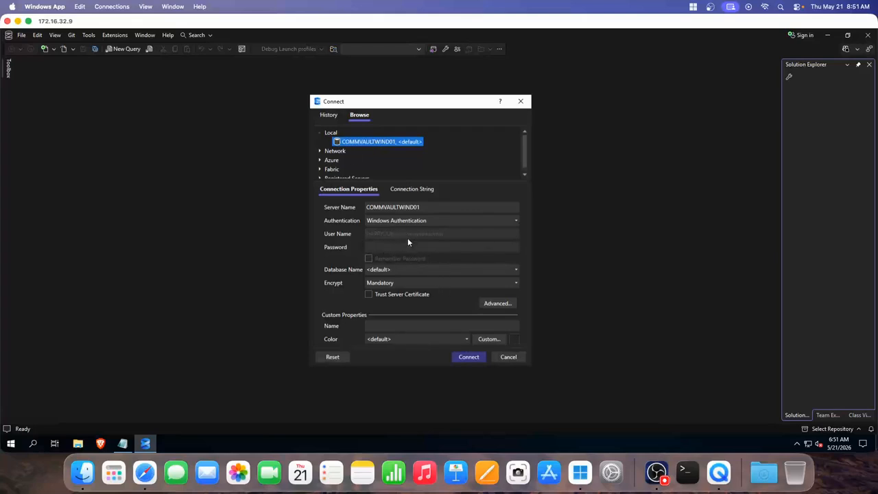
- Try connecting to the local server and dismiss the certificate error that appears
left_click(469, 358)
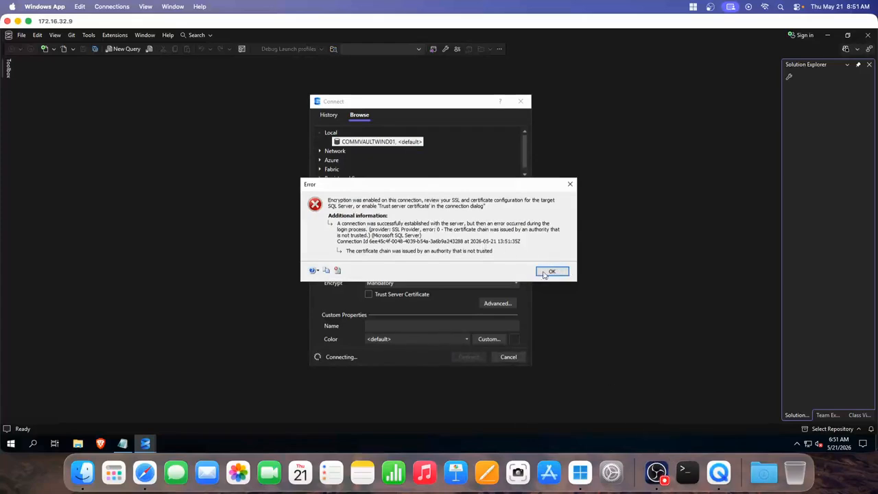
left_click(658, 475)
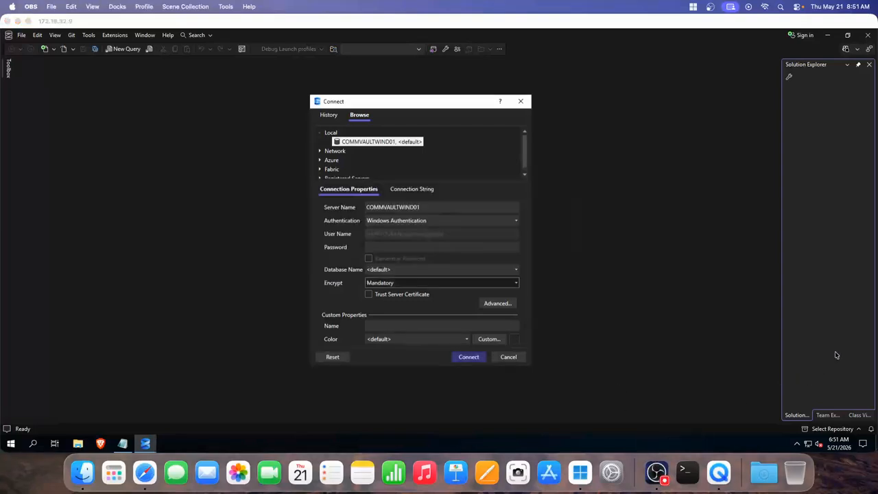
left_click(836, 356)
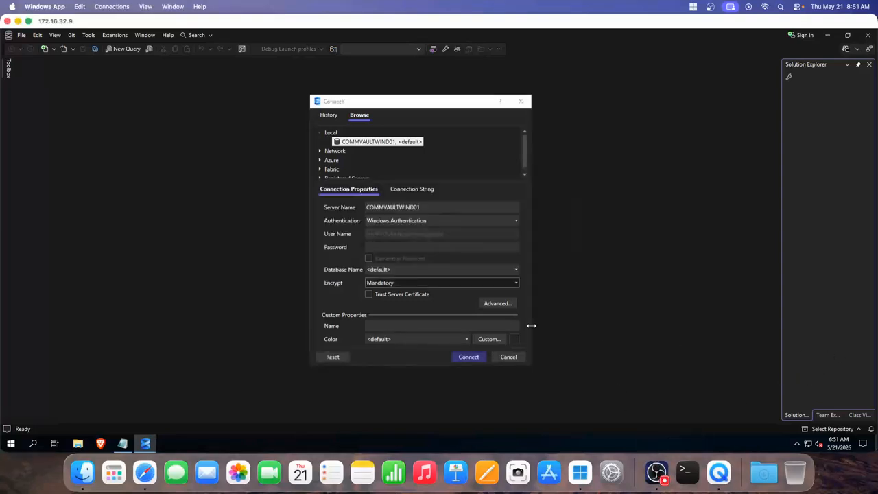
- Set Encrypt to Optional, keep Database Name <default>, and connect to COMMVAULTWIND01
left_click(409, 283)
left_click(390, 302)
left_click(466, 358)
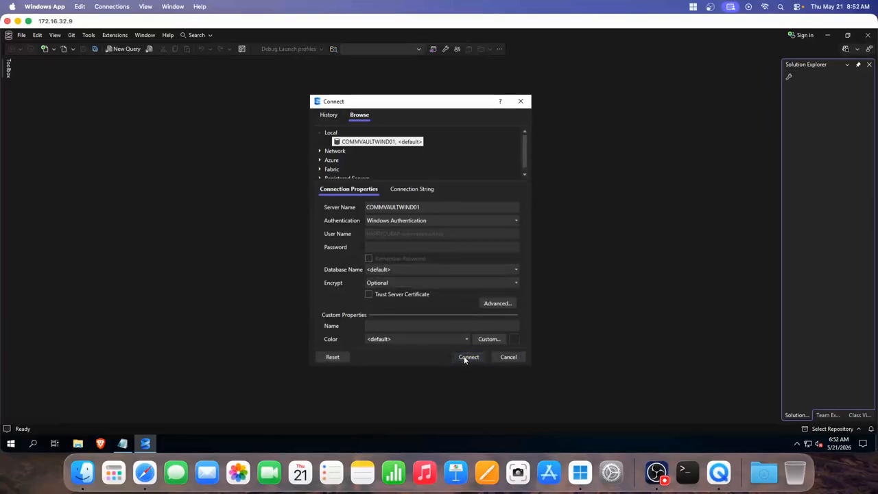
left_click(514, 270)
left_click(463, 277)
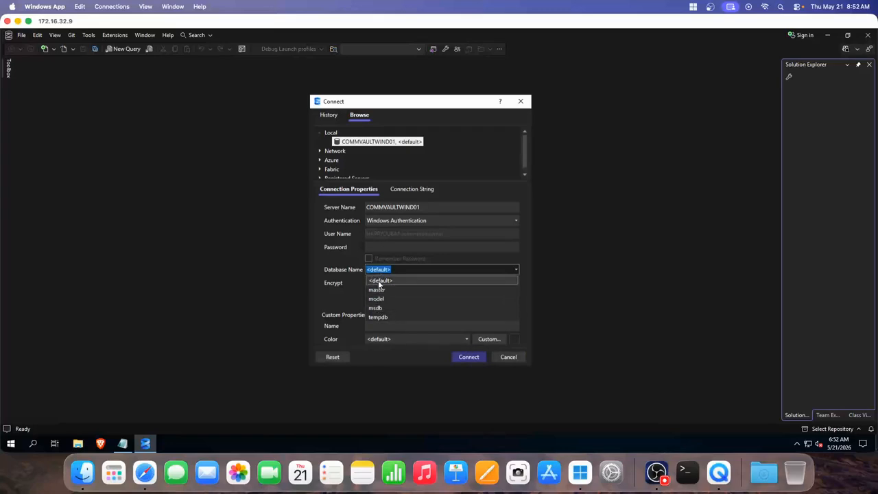
left_click(317, 268)
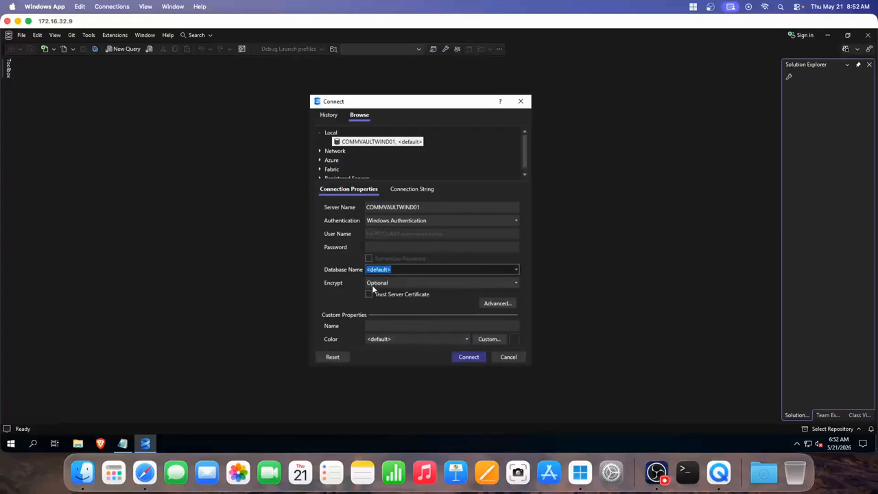
left_click(469, 357)
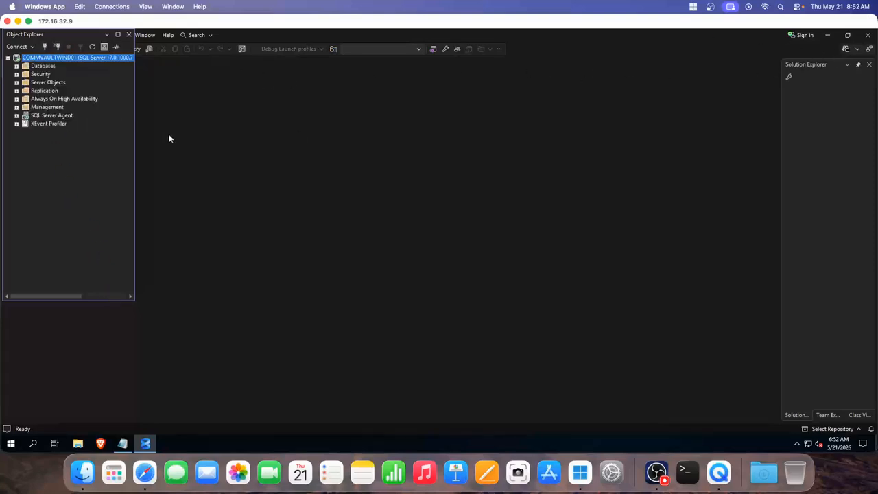
- Expand the Databases folder and float Object Explorer as a smaller panel lower on screen
left_click(17, 66)
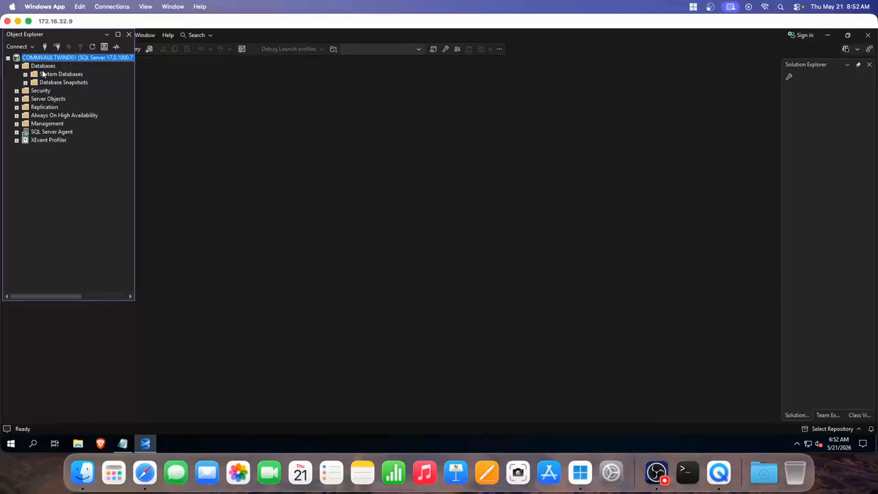
left_click(43, 68)
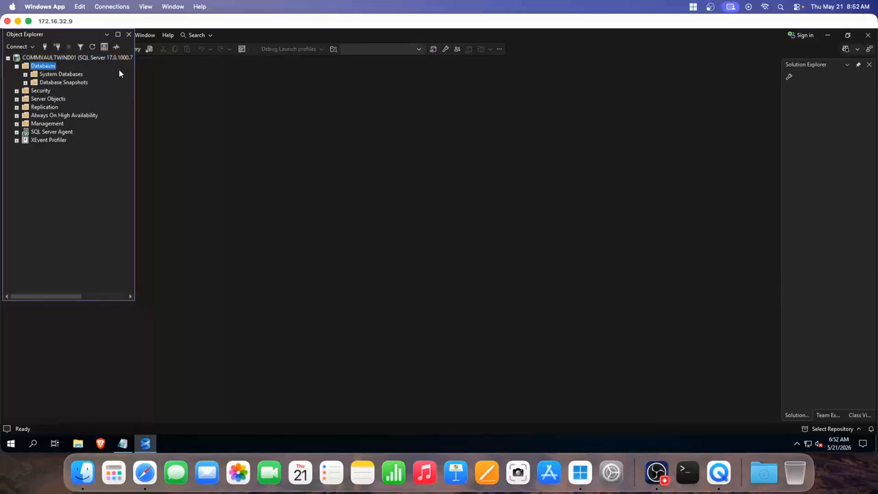
left_click(117, 34)
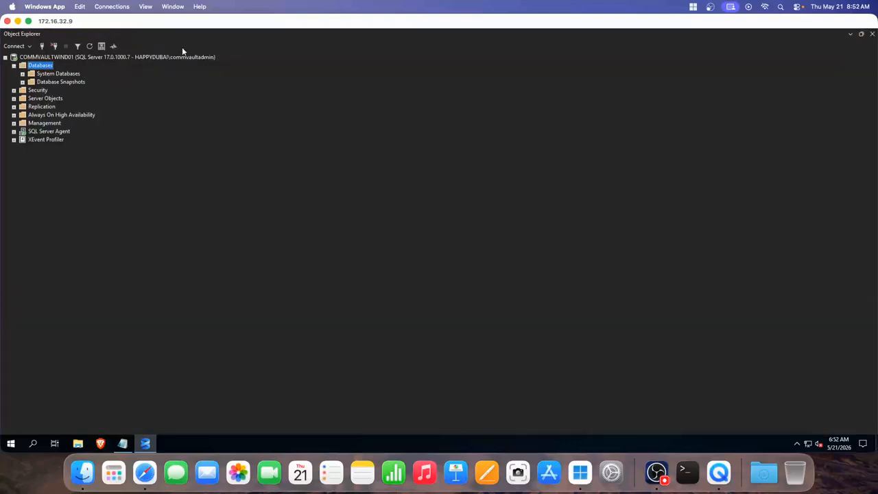
left_click(861, 35)
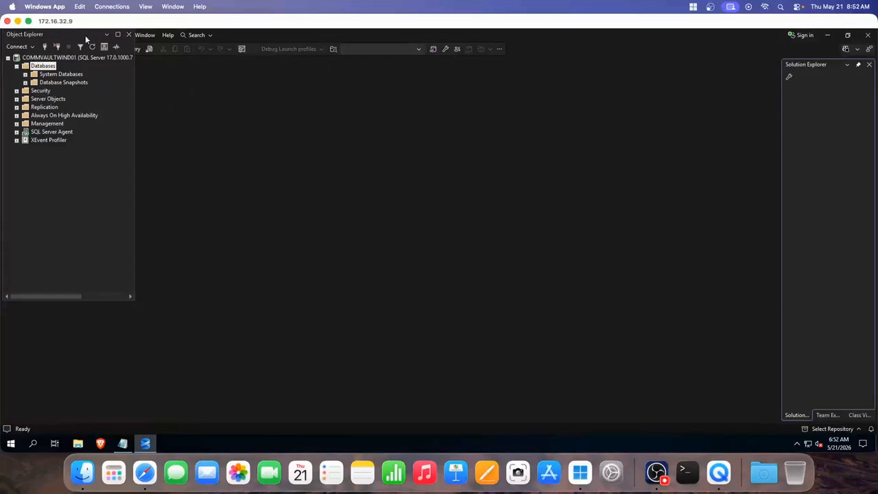
left_click_drag(86, 35, 78, 82)
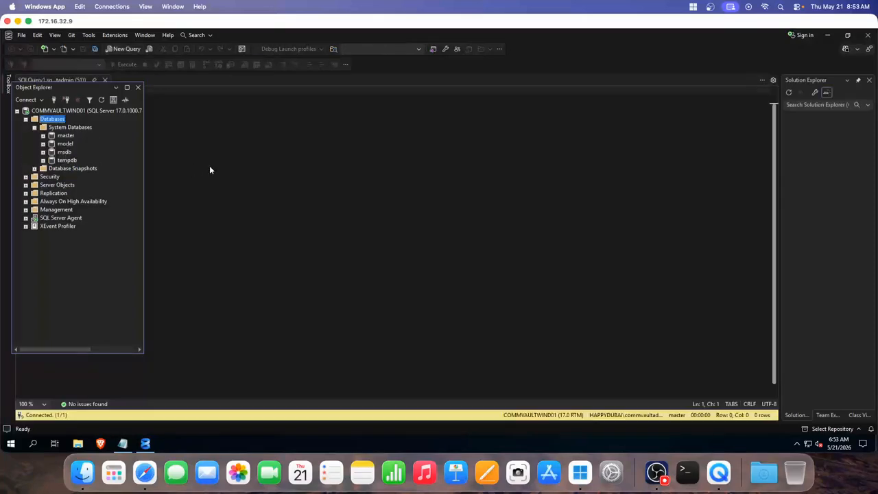
- Copy the CREATE DATABASE SQLdatabaseforcommvault line from the Notepad notes
left_click(26, 120)
left_click(25, 120)
left_click(122, 444)
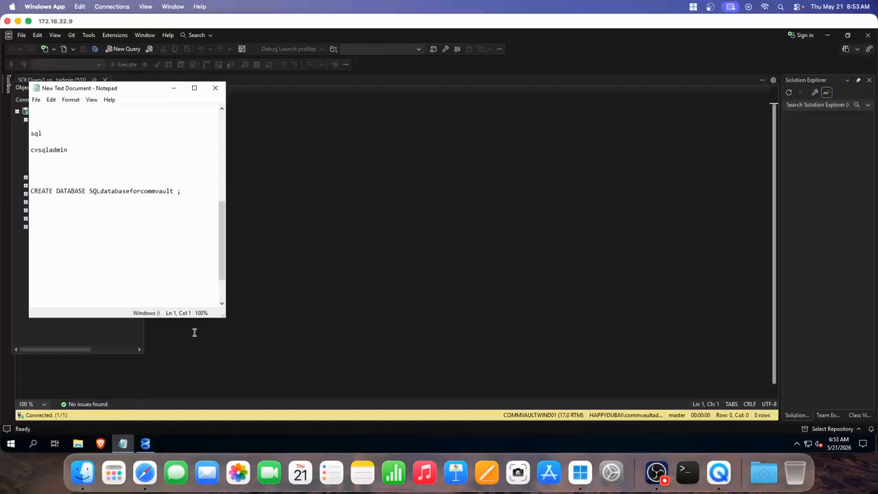
left_click_drag(177, 192, 32, 192)
right_click(32, 192)
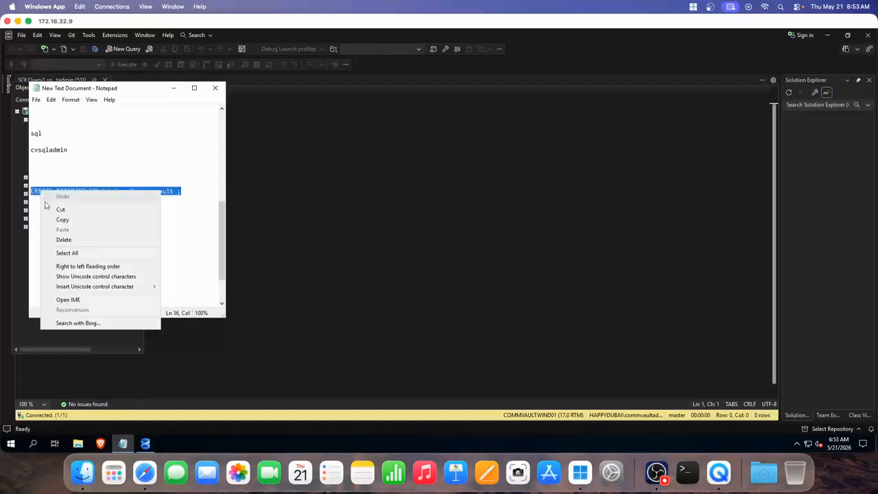
left_click(69, 219)
- Paste the CREATE DATABASE statement into the empty SQLQuery1.sql editor
left_click(298, 213)
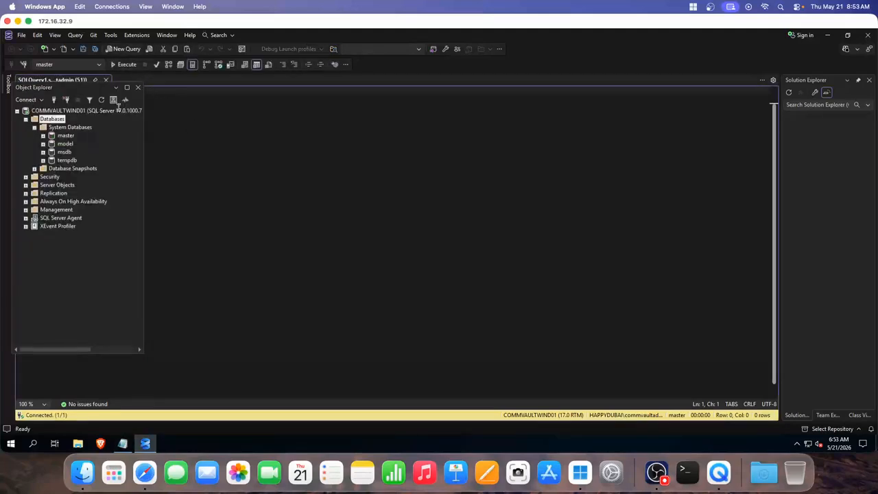
left_click_drag(81, 88, 107, 119)
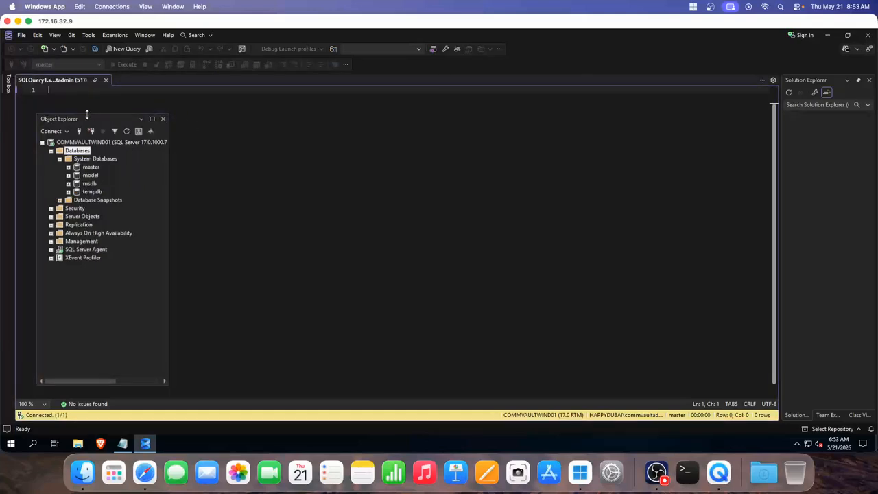
left_click(59, 91)
right_click(66, 92)
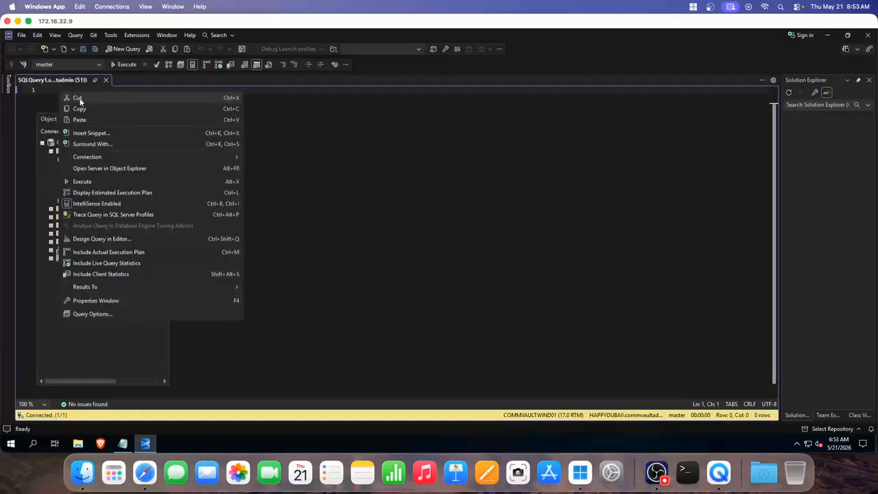
left_click(84, 120)
left_click_drag(84, 120, 283, 162)
left_click(202, 90)
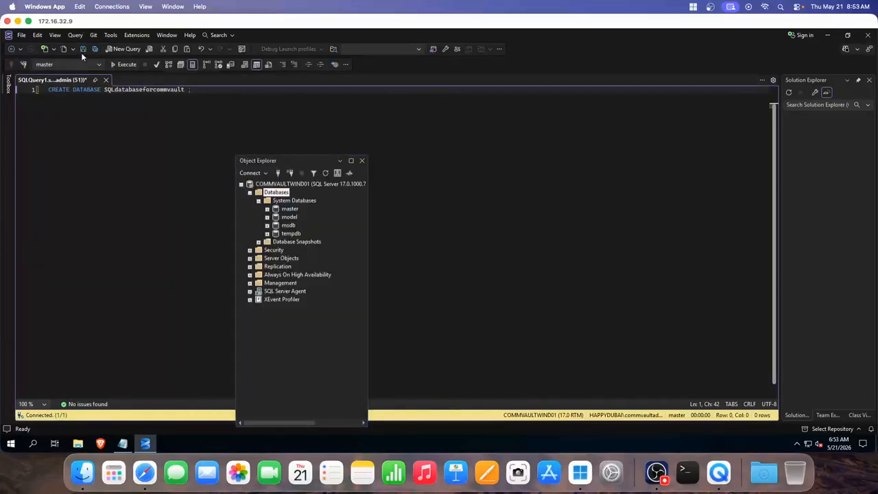
- Execute the CREATE DATABASE statement and select the new SQLdatabaseforcommvault under Databases
left_click(128, 65)
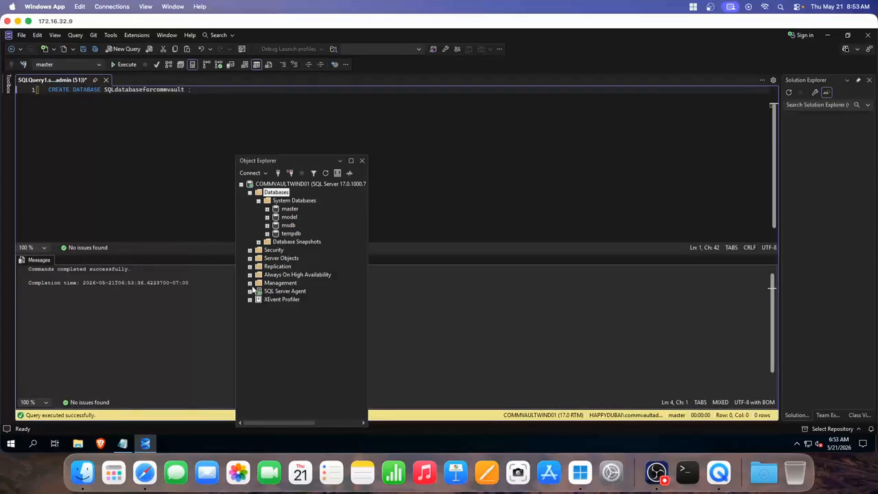
left_click_drag(288, 160, 161, 100)
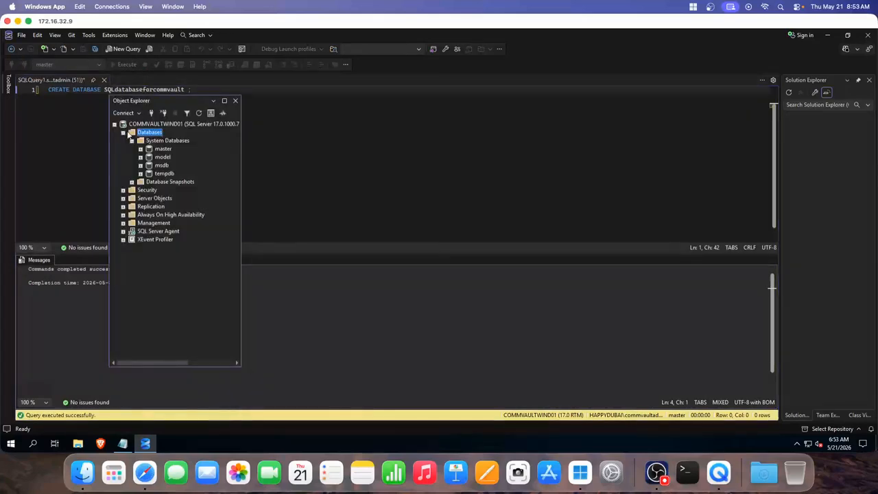
left_click(123, 132)
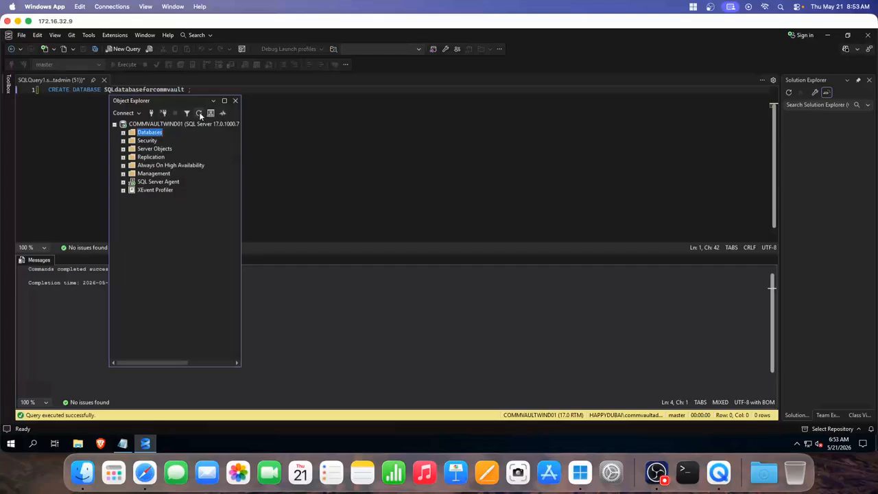
left_click_drag(157, 101, 143, 120)
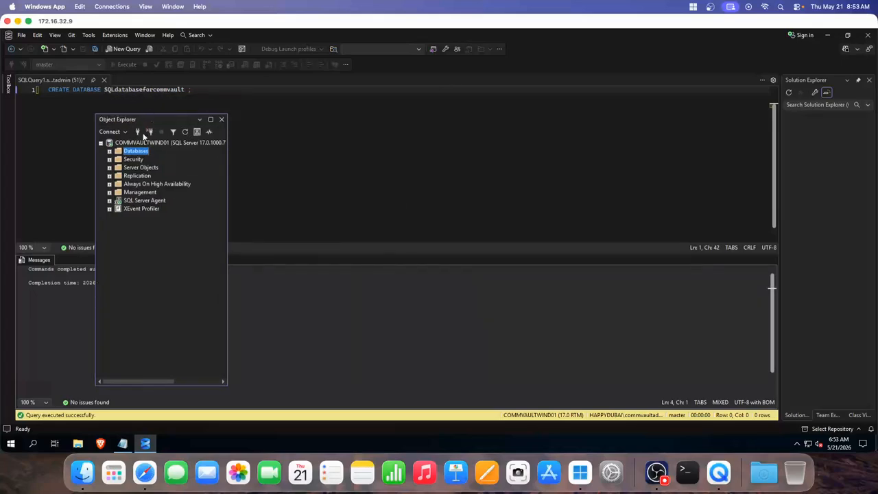
left_click(109, 151)
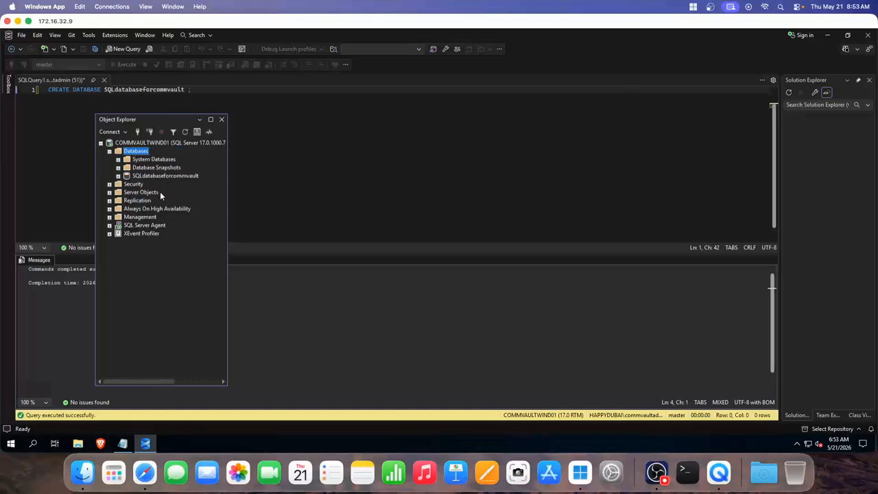
left_click(159, 176)
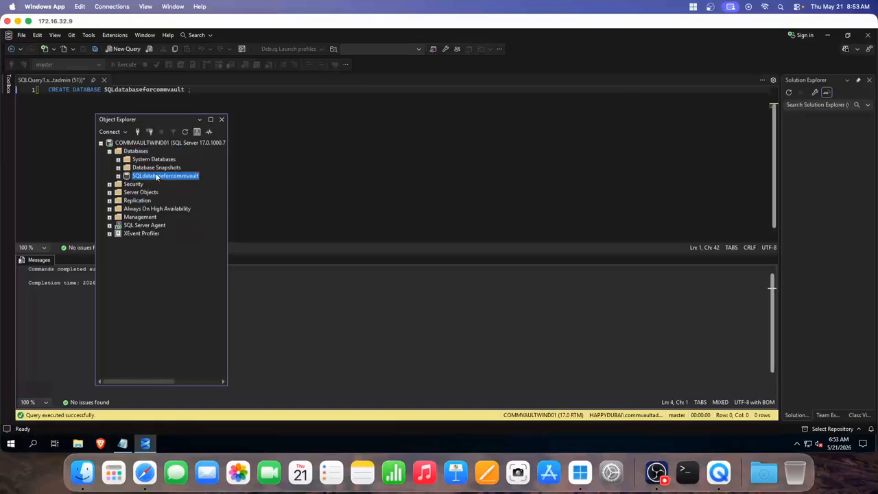
left_click_drag(148, 124, 110, 120)
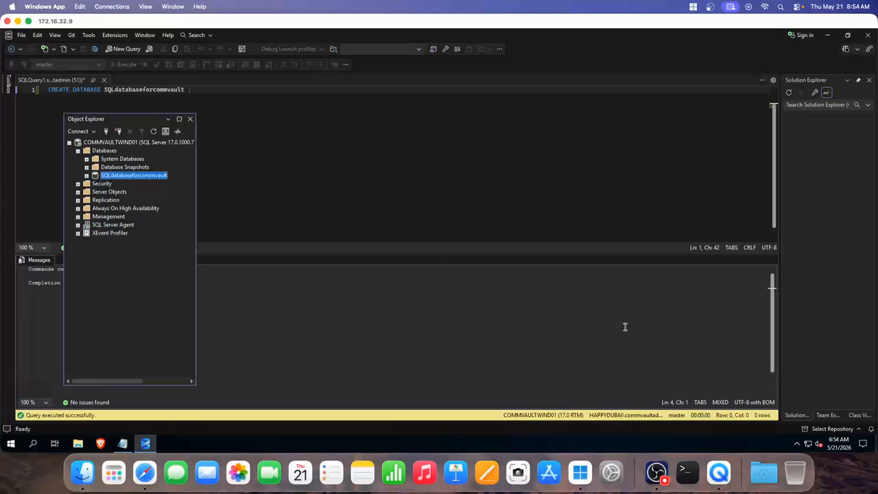
left_click(656, 458)
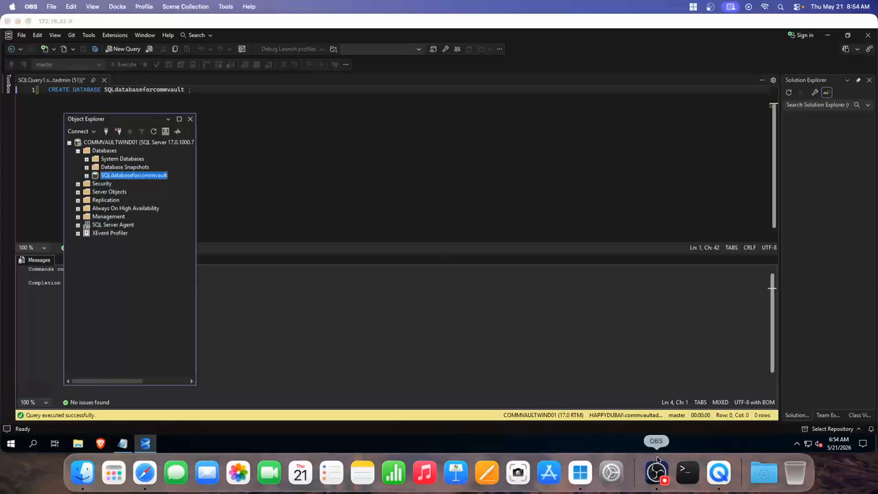